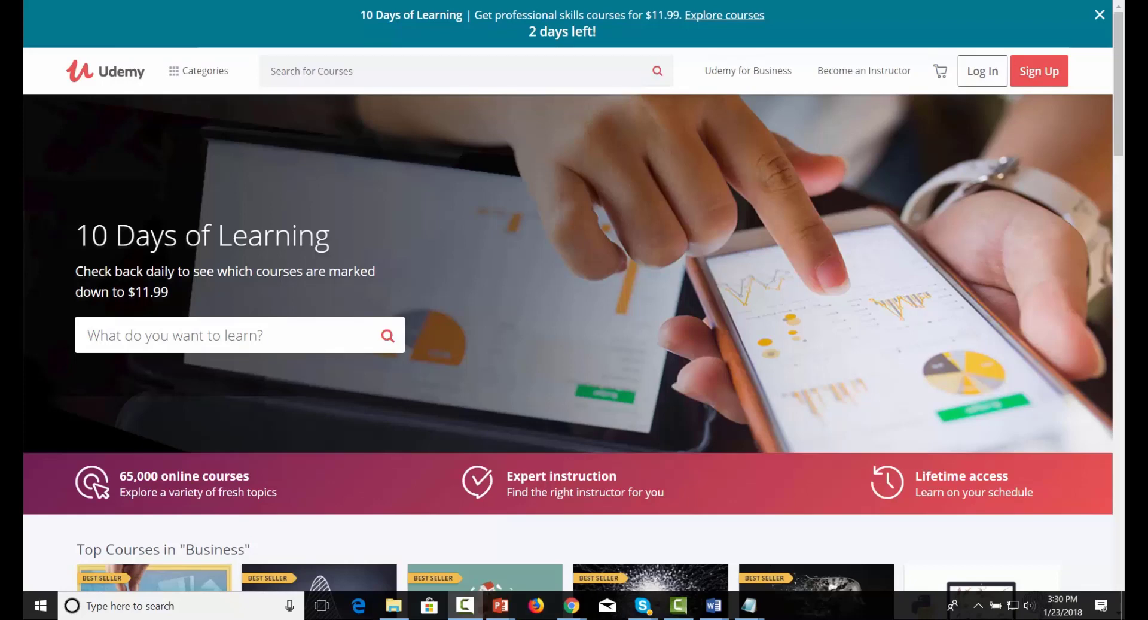
Step: Open the Become an Instructor information and review the Instructor Revenue Share Overview
scroll(642, 233, down, 7)
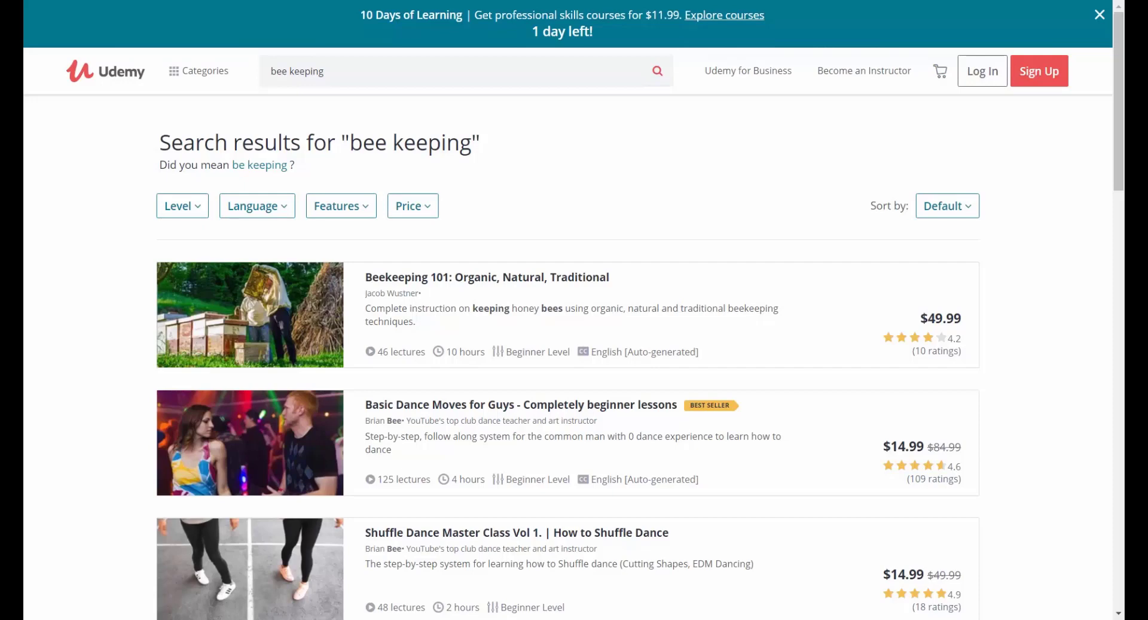
mouse_move(864, 73)
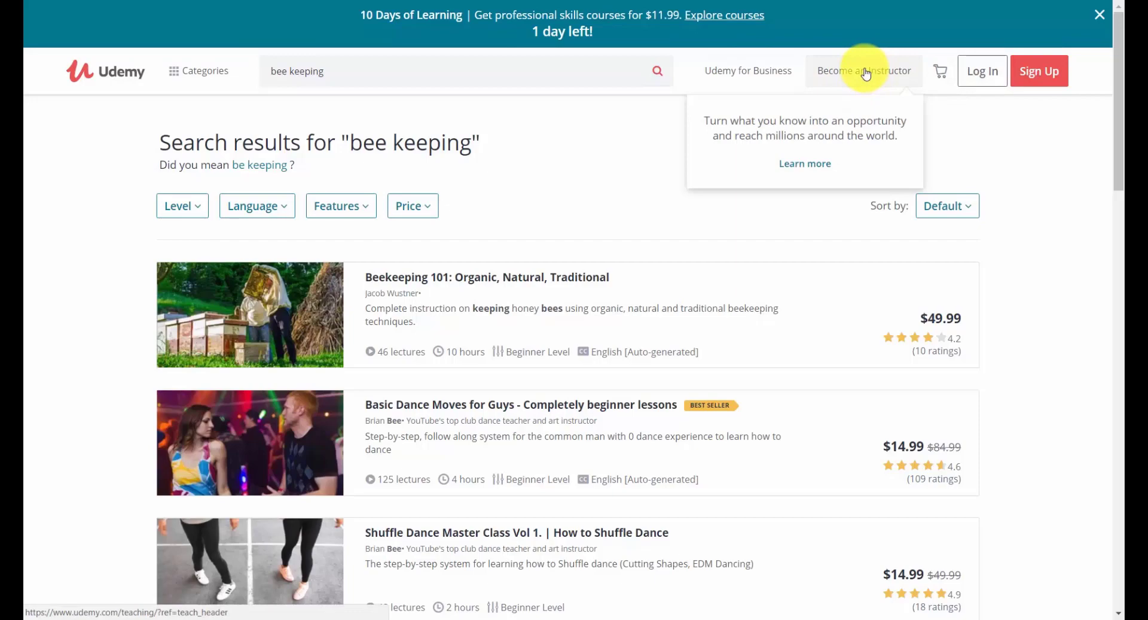
click(866, 74)
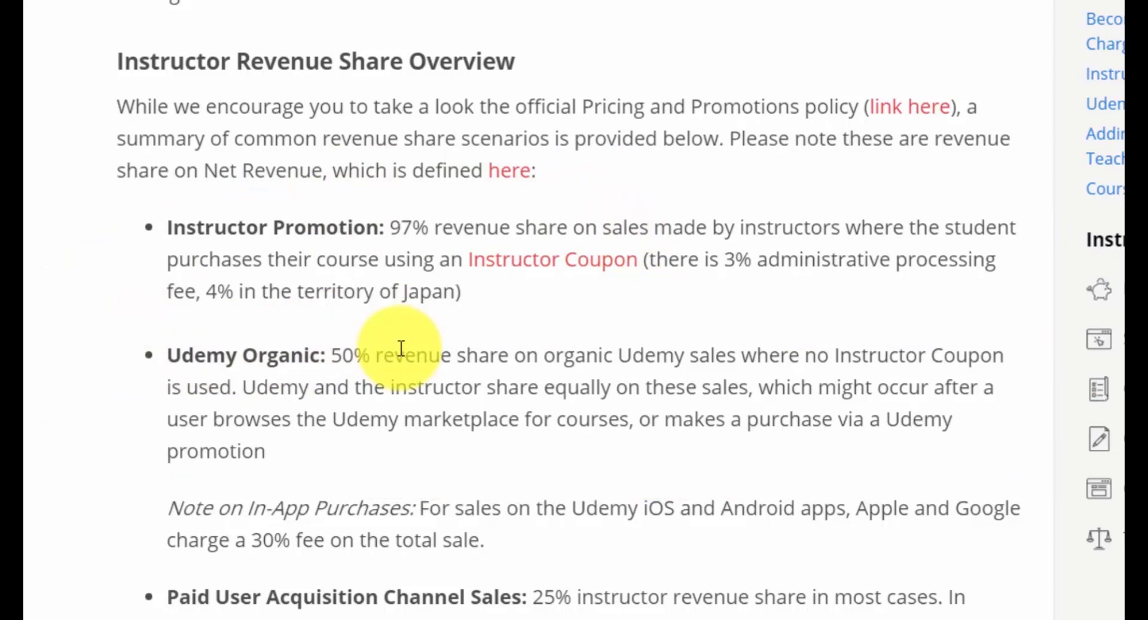
scroll(401, 349, down, 8)
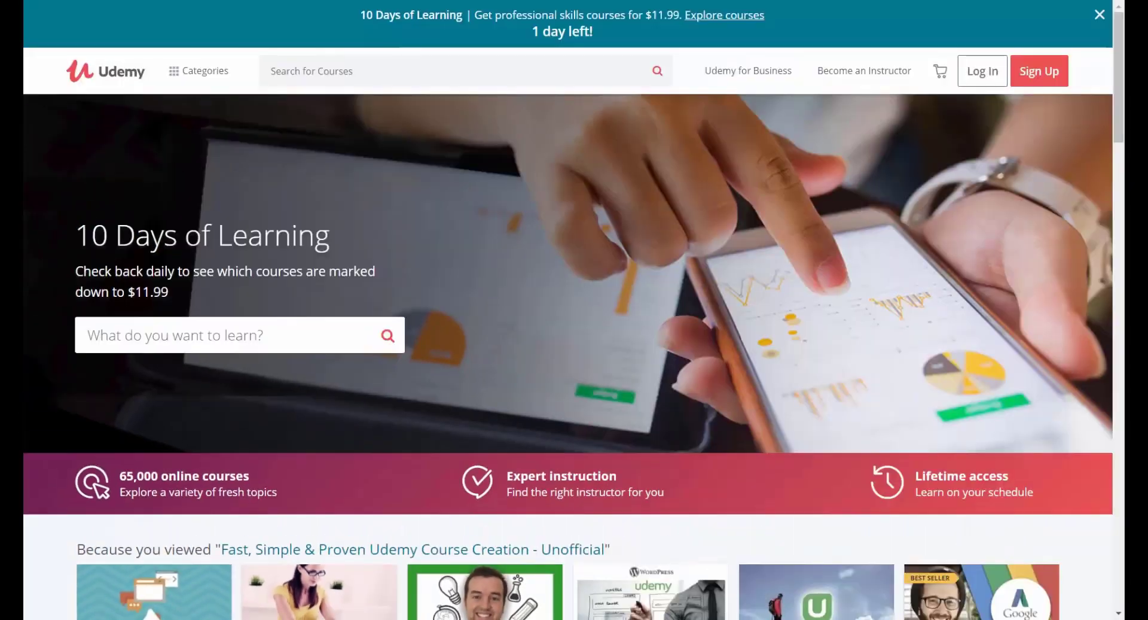
Step: Open the teaching page from the Udemy home page and sign up for free as an instructor
mouse_move(143, 574)
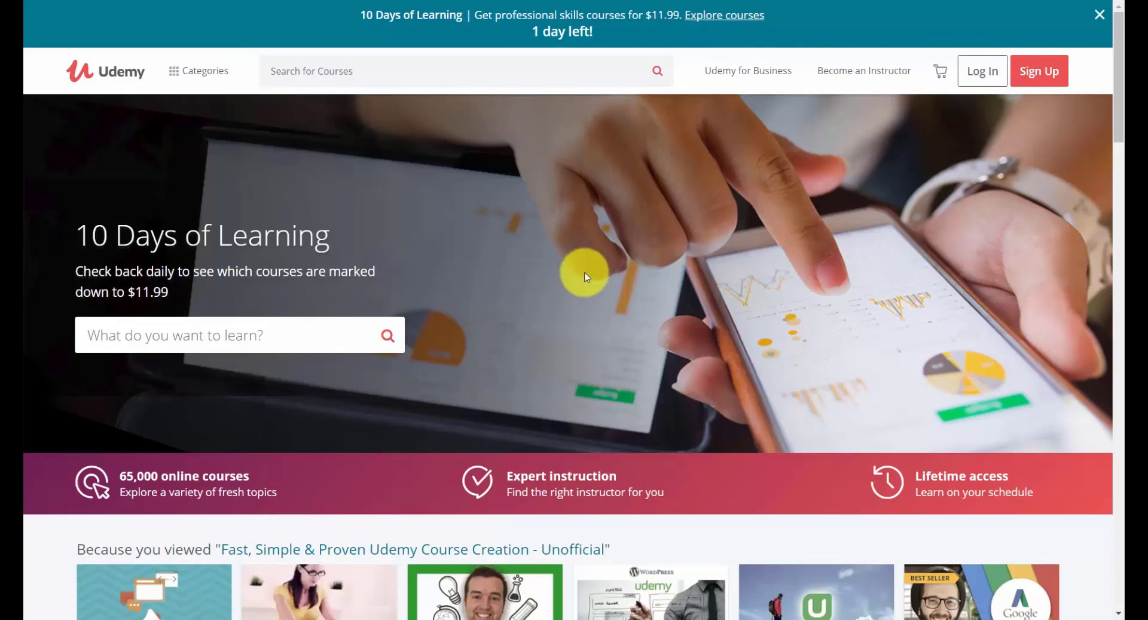
click(847, 70)
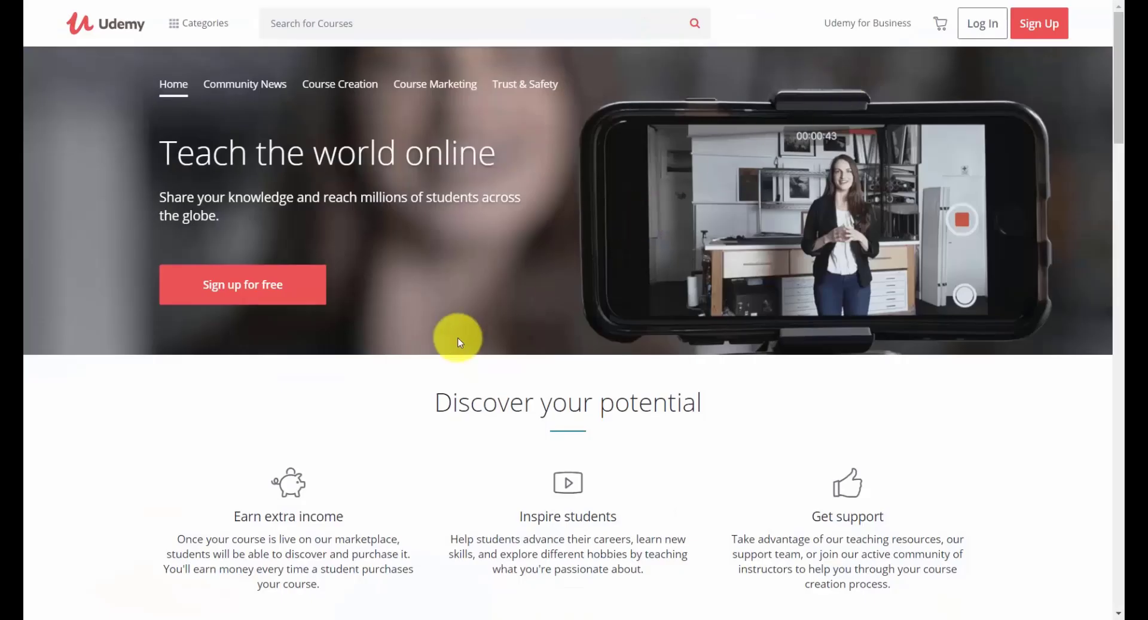
click(246, 292)
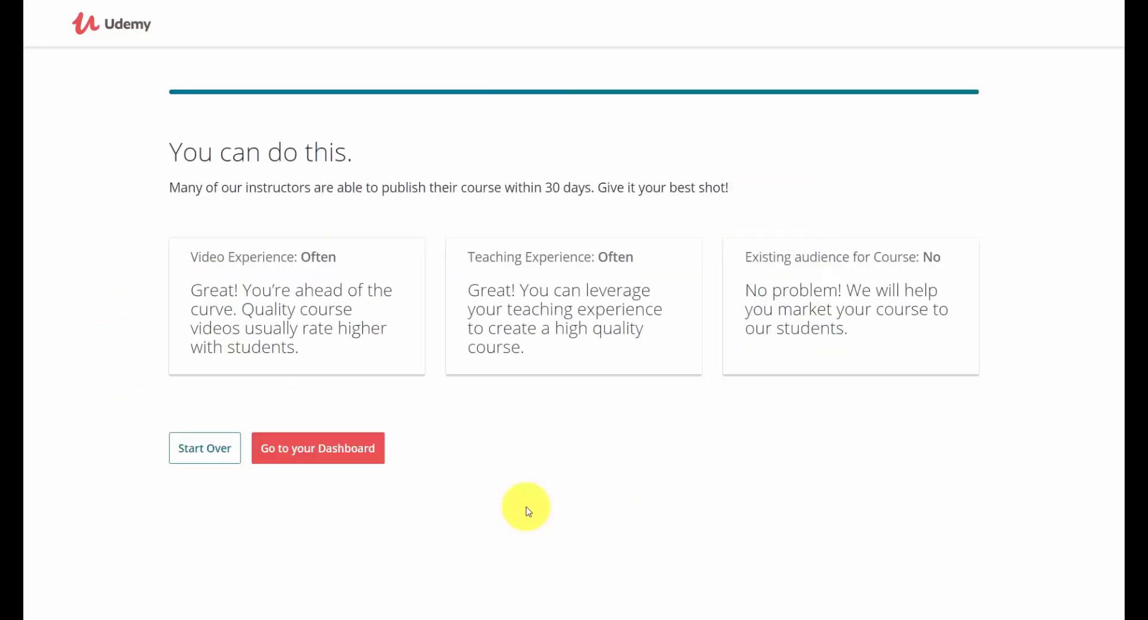
Step: Continue to the instructor dashboard and create a new course with the working title "How to Create Online Courses"
click(340, 458)
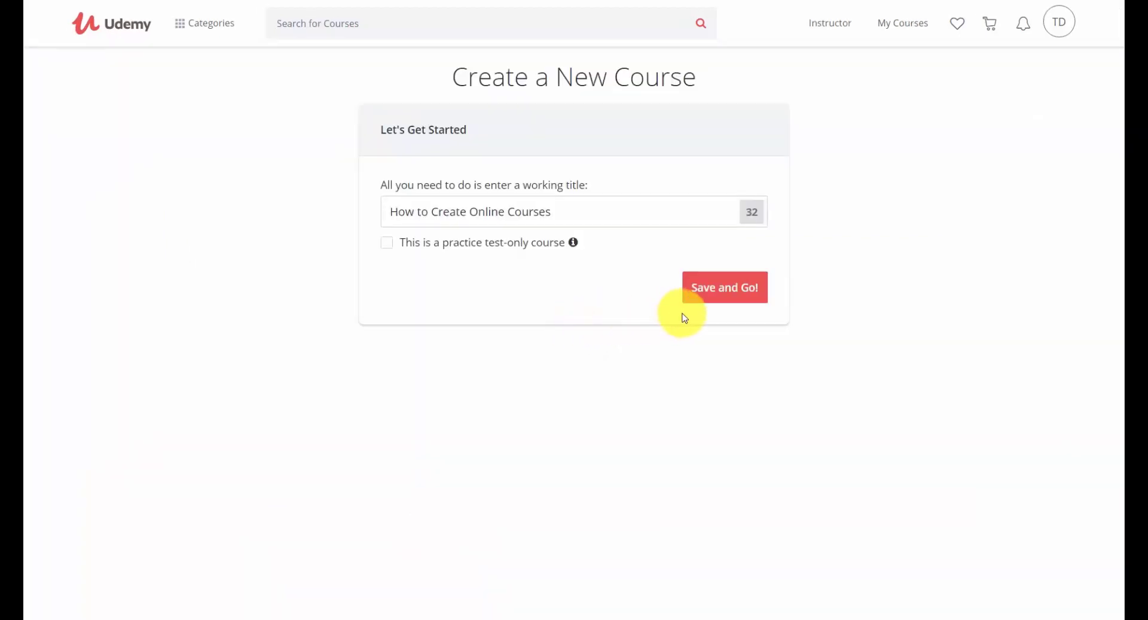
click(705, 284)
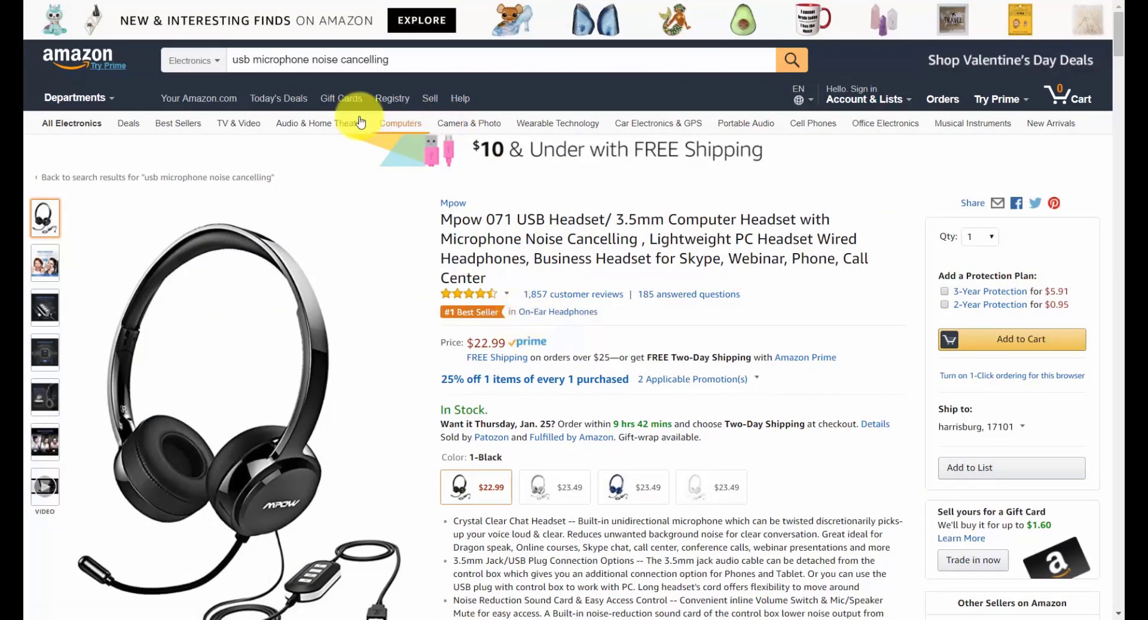
mouse_move(182, 260)
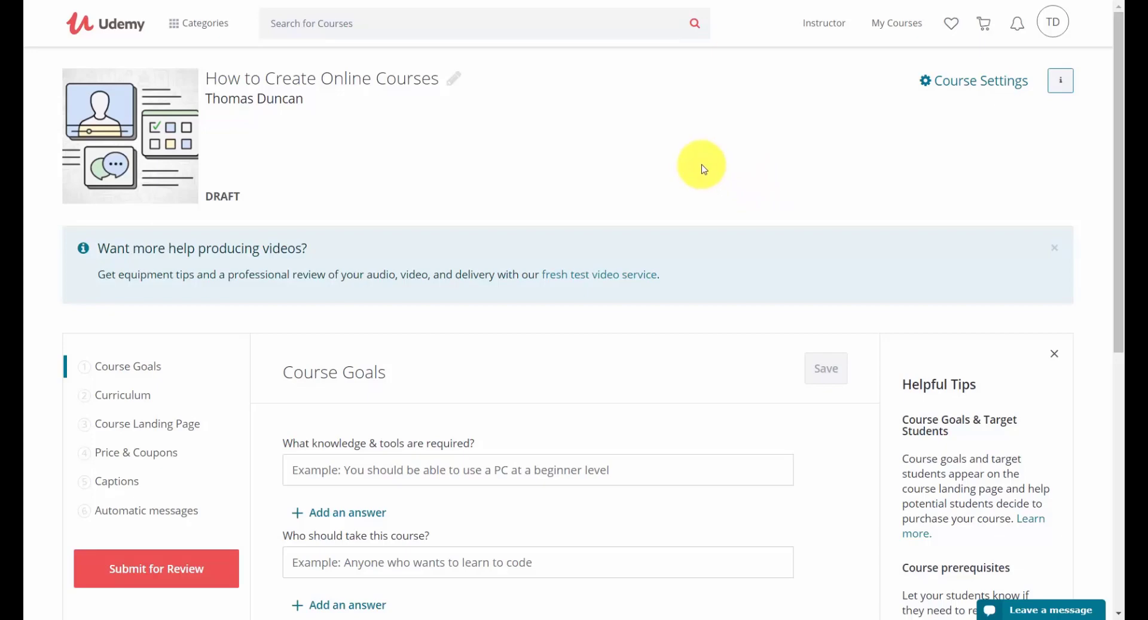
Step: Enter and save four required-knowledge answers covering digital video, customized PDFs, digital audio, and outlining a subject with one body of knowledge or expertise
scroll(704, 169, down, 3)
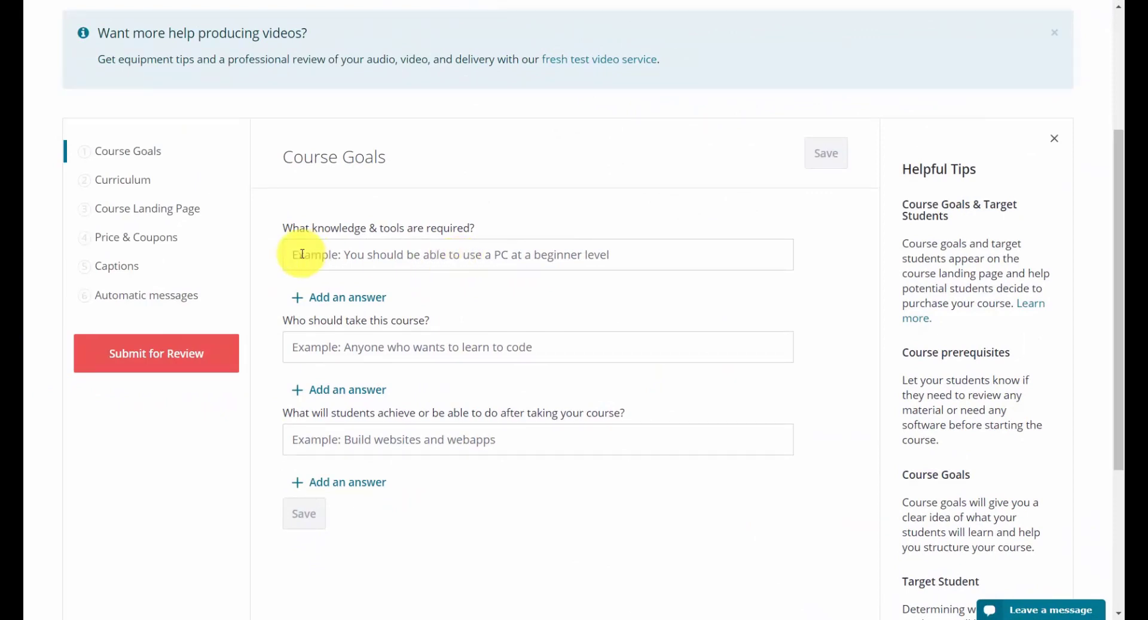
click(455, 255)
text(Know how to create and edit an online video)
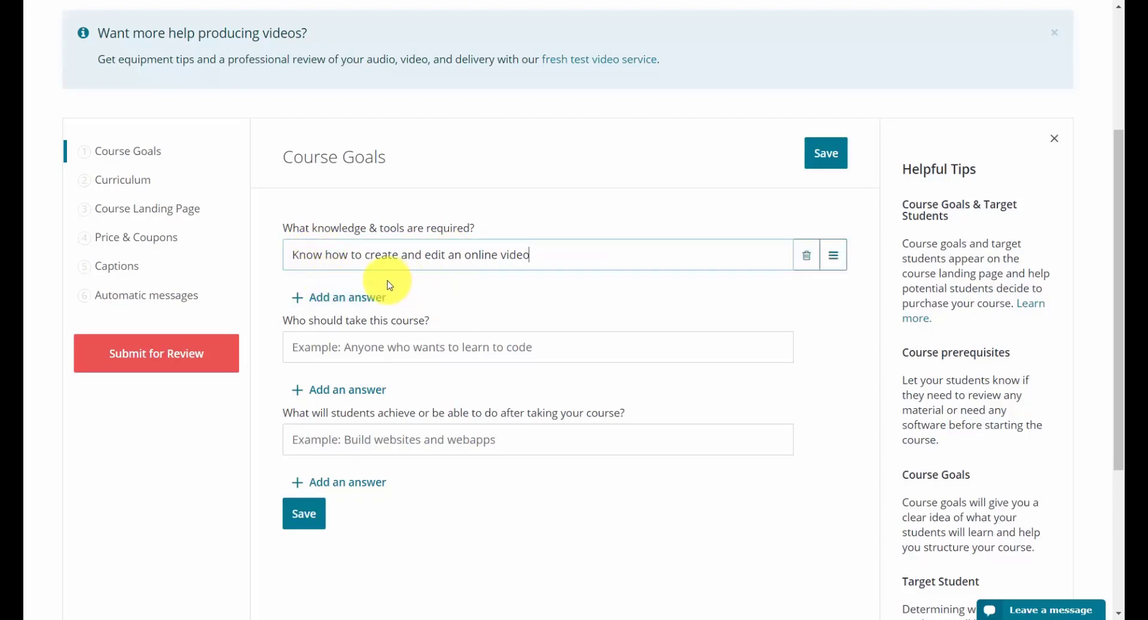
click(337, 302)
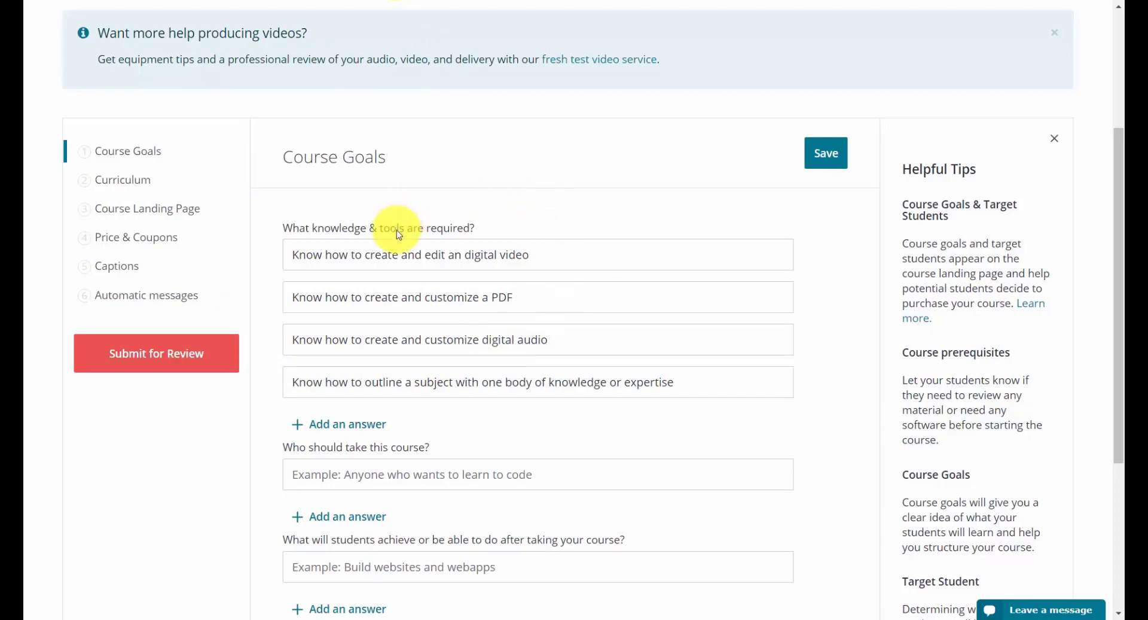
click(831, 157)
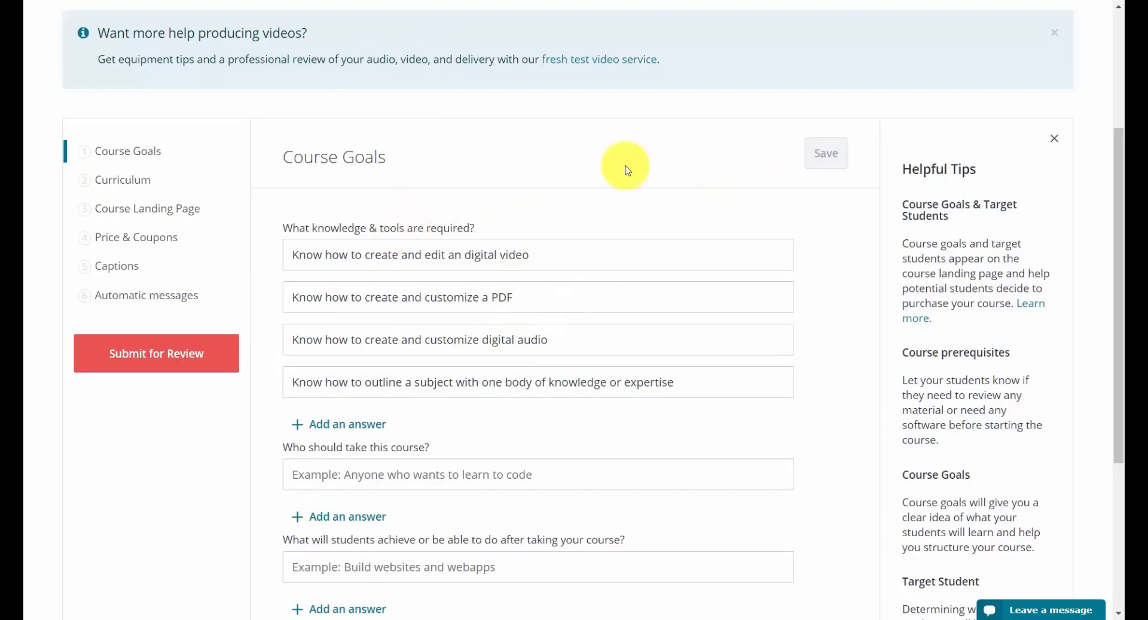
Step: Complete the target-student answers, adding "Anyone that wants to share their specific experiences with the world", and save the course goals
scroll(616, 179, down, 1)
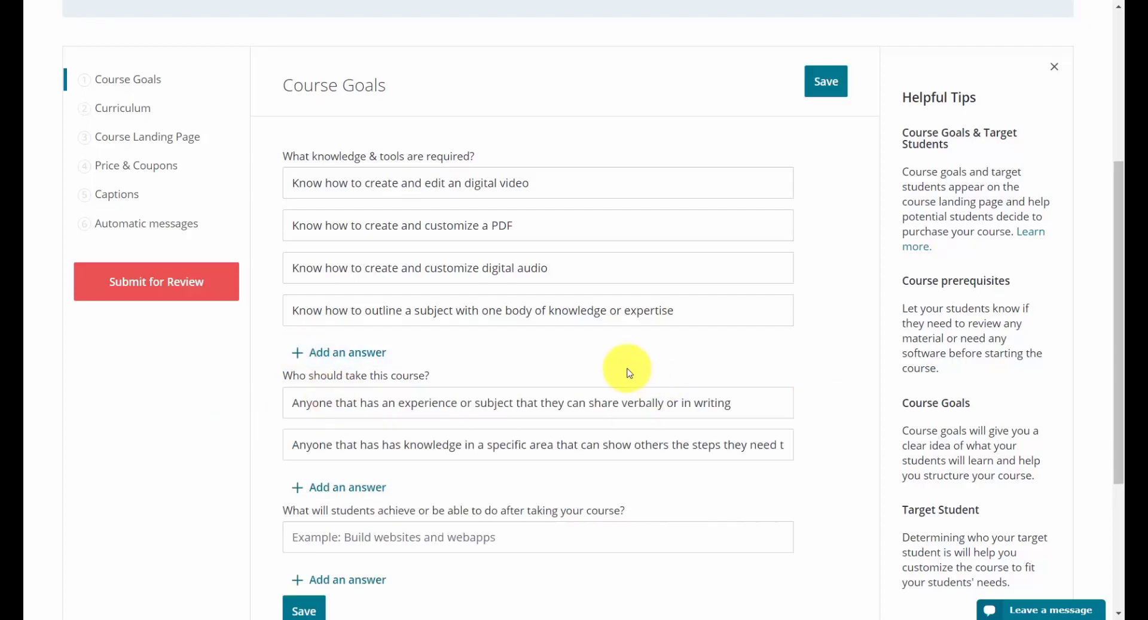
click(349, 487)
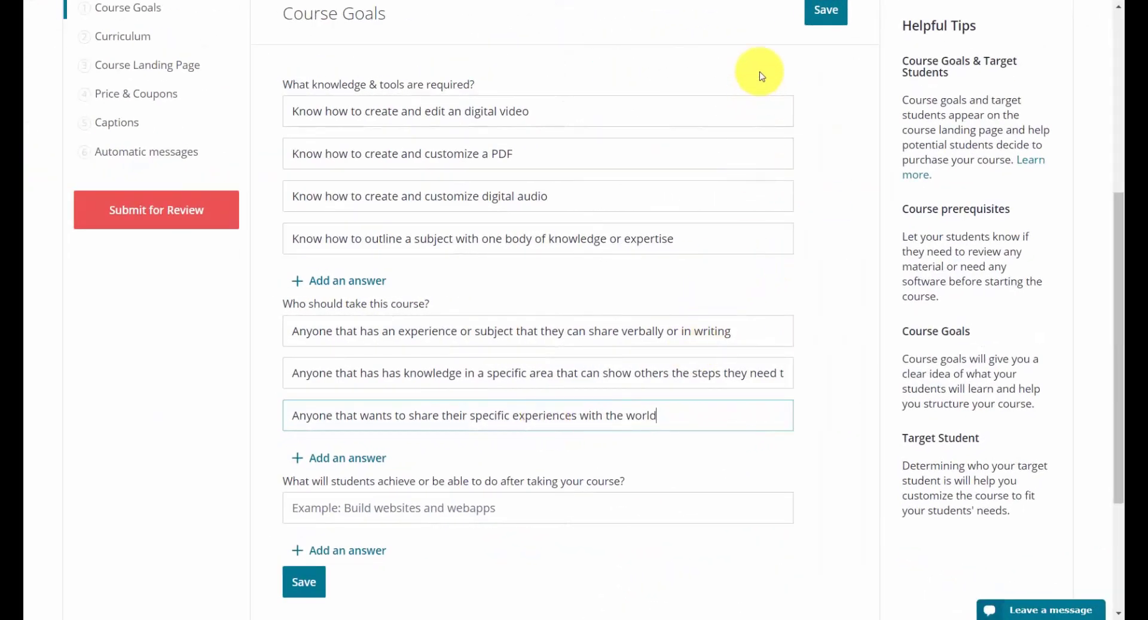
click(827, 9)
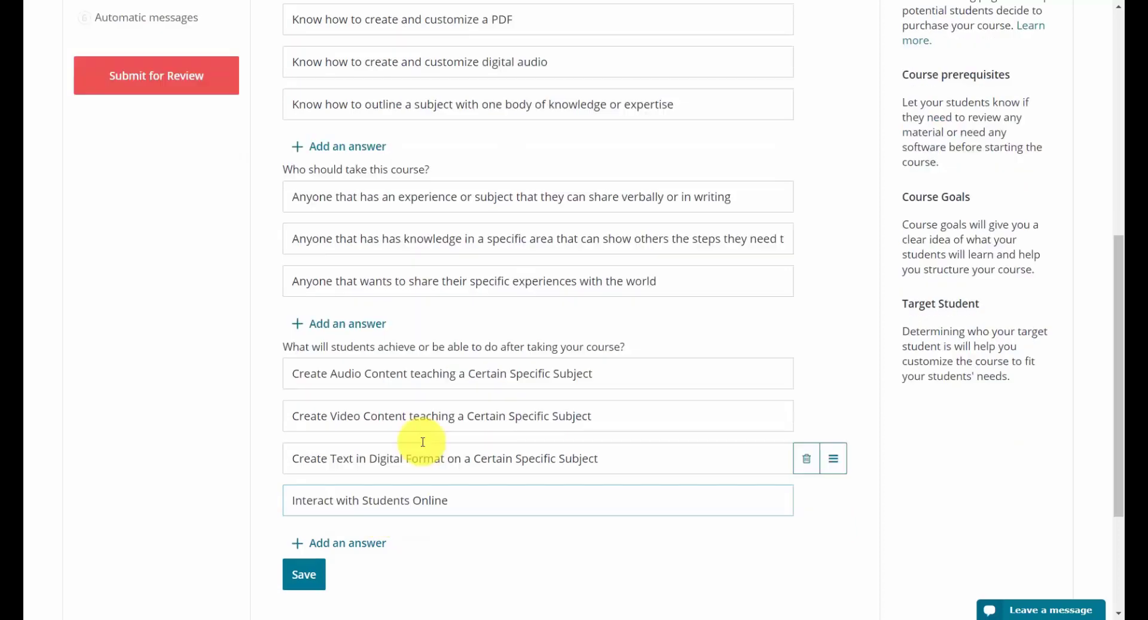
Step: Check and save the student outcomes about creating audio, video and text content on a specific subject and interacting with students online
scroll(423, 441, up, 2)
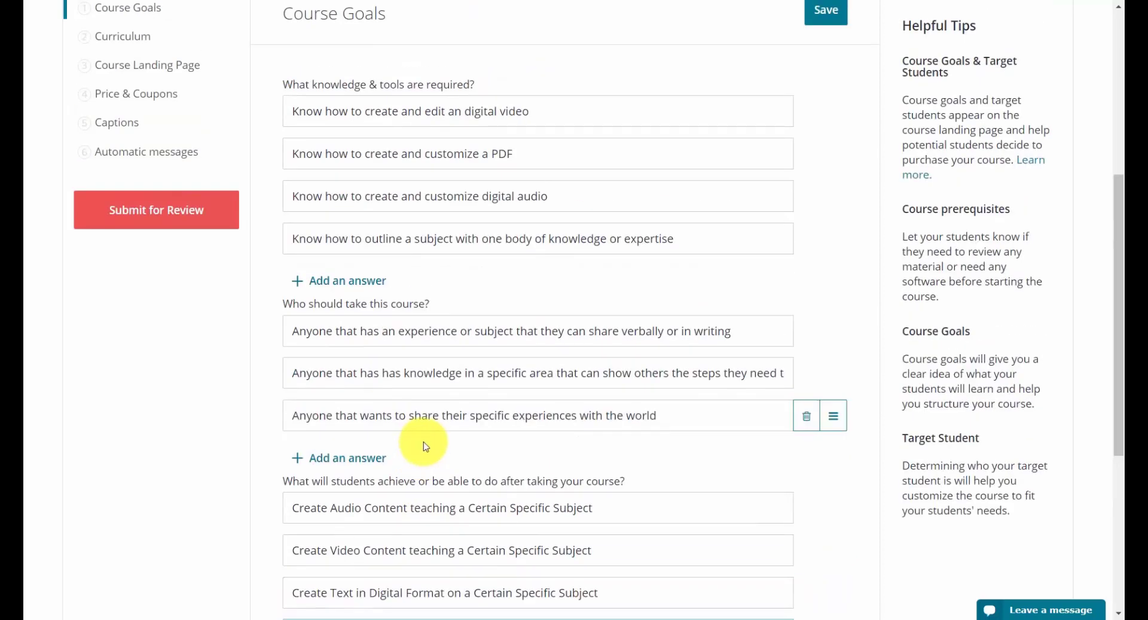
scroll(456, 426, down, 3)
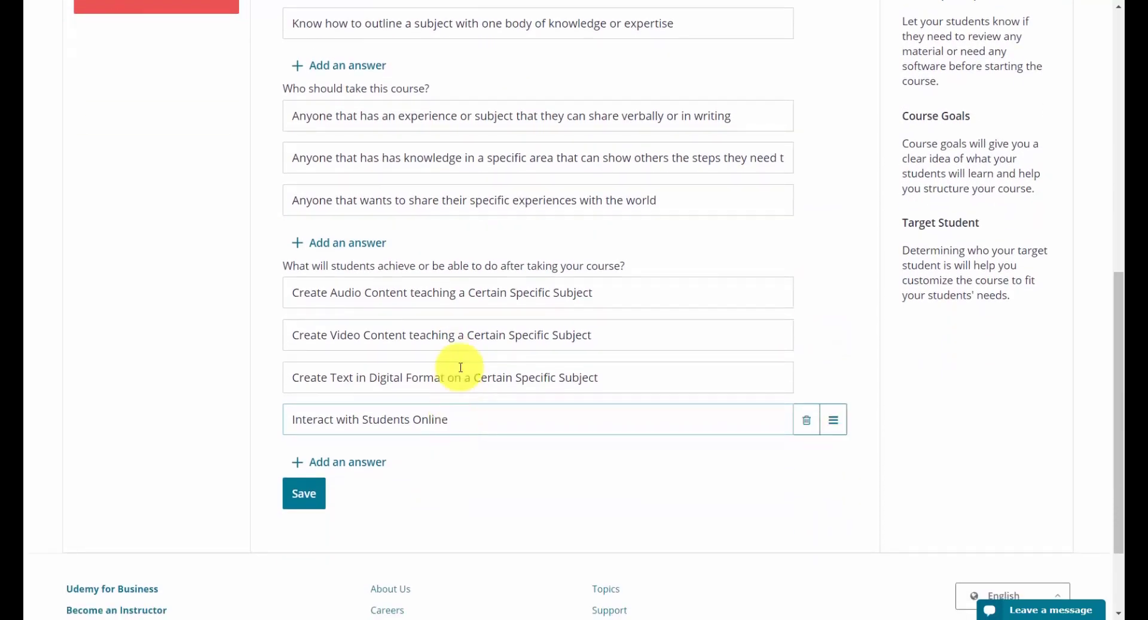
click(305, 502)
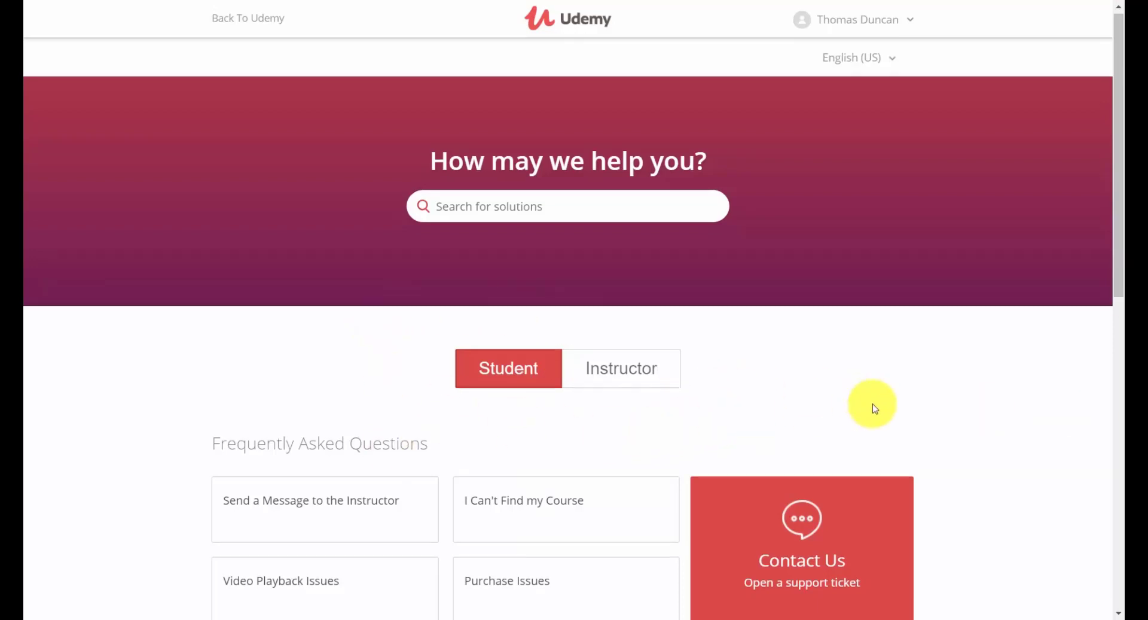
Step: Switch the support center to Instructor help and look over its search, Teach Hub and frequently asked questions
scroll(871, 404, down, 1)
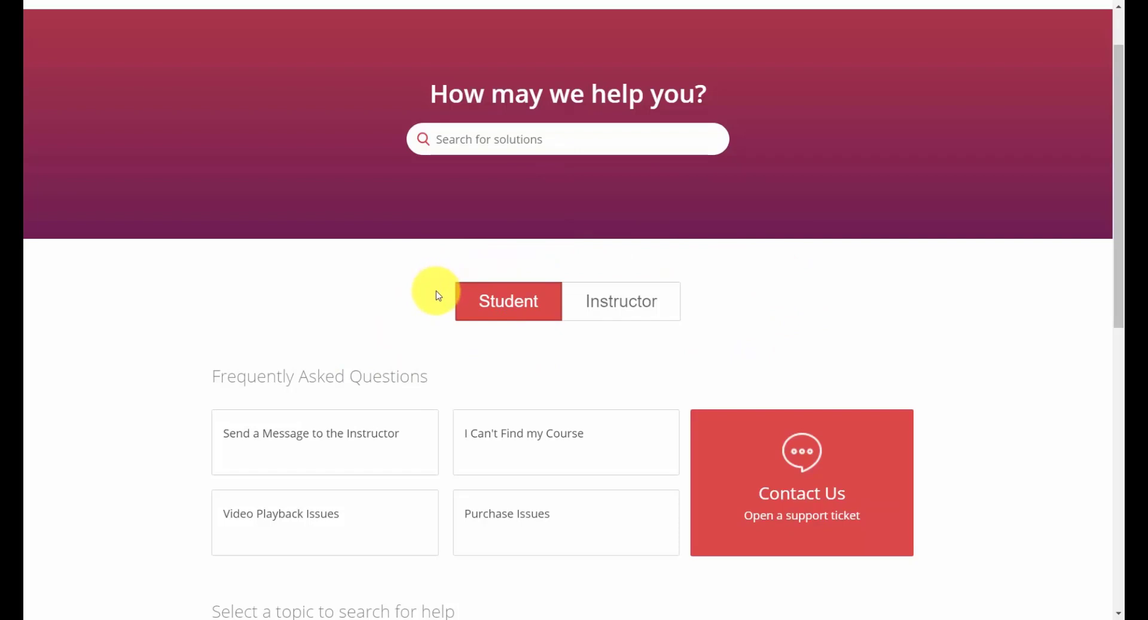
click(615, 312)
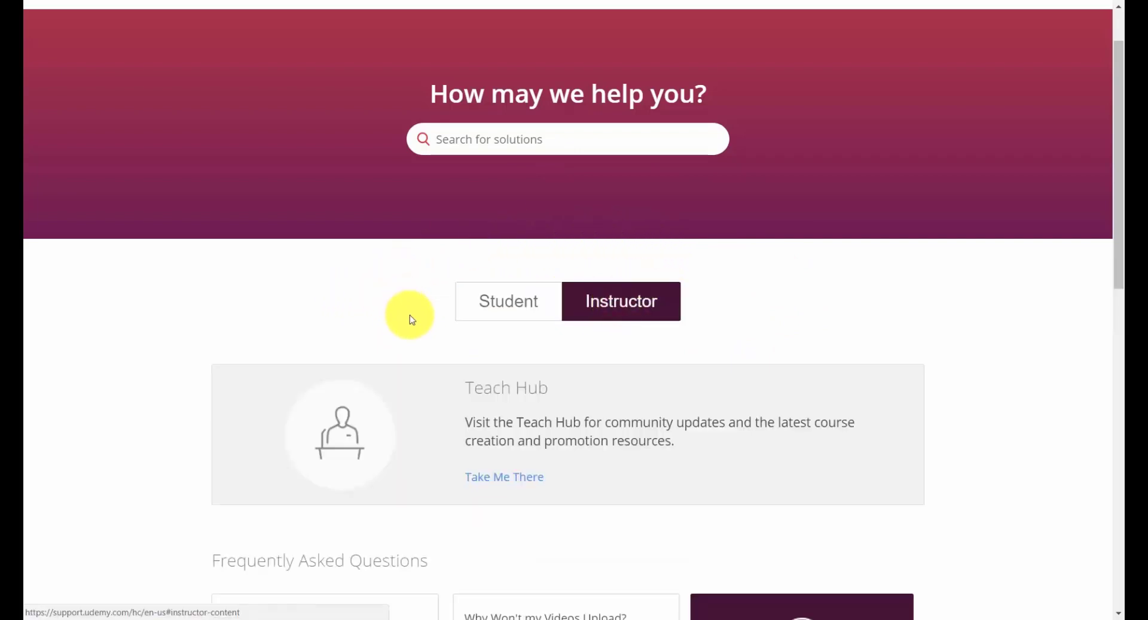
scroll(410, 314, up, 1)
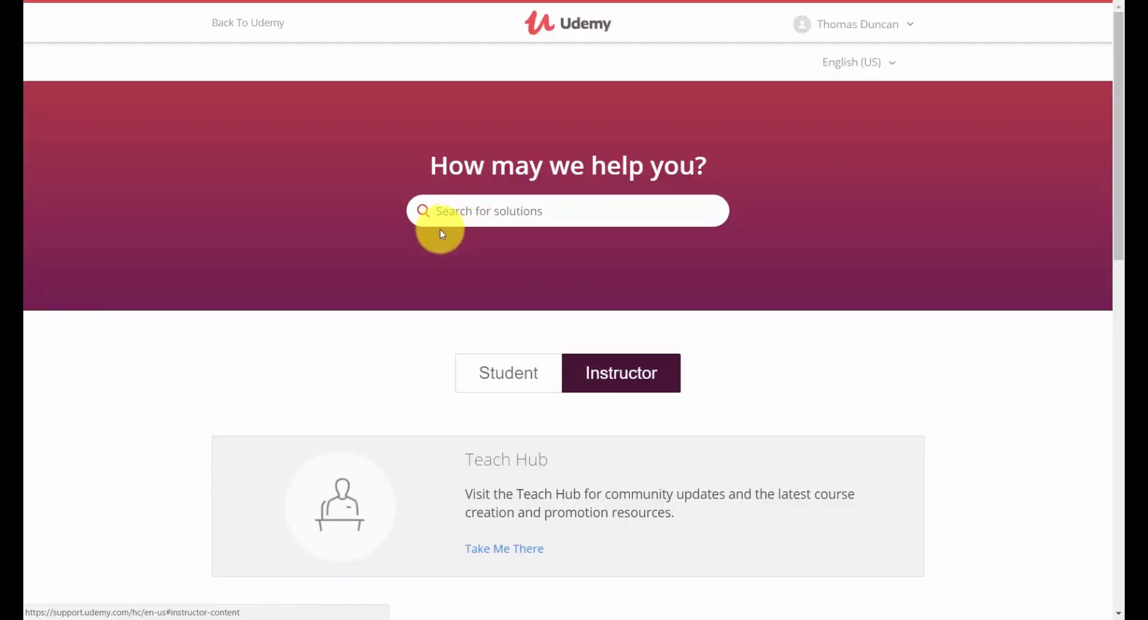
scroll(442, 234, down, 3)
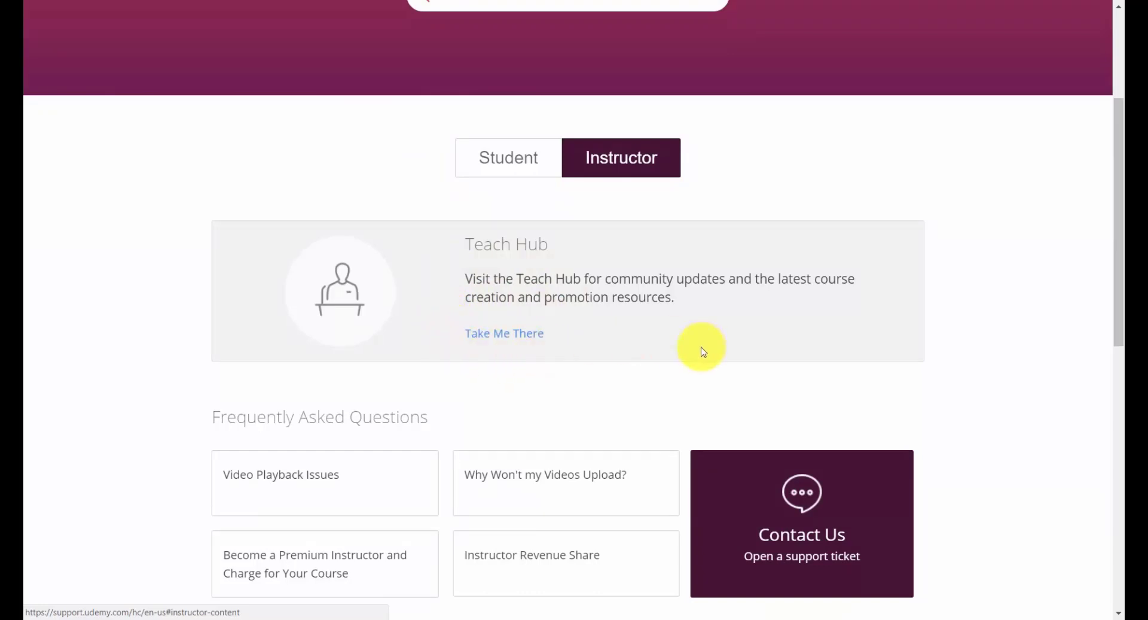
scroll(701, 348, down, 1)
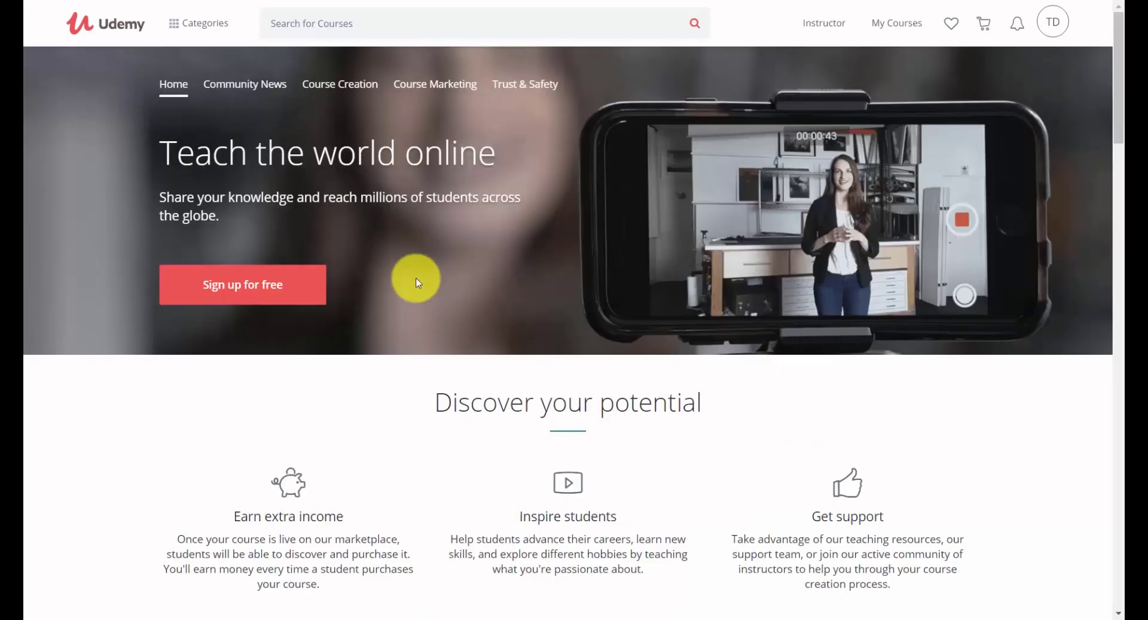
Step: Choose to finish the unfinished course from the instructor options on the teaching page
mouse_move(824, 27)
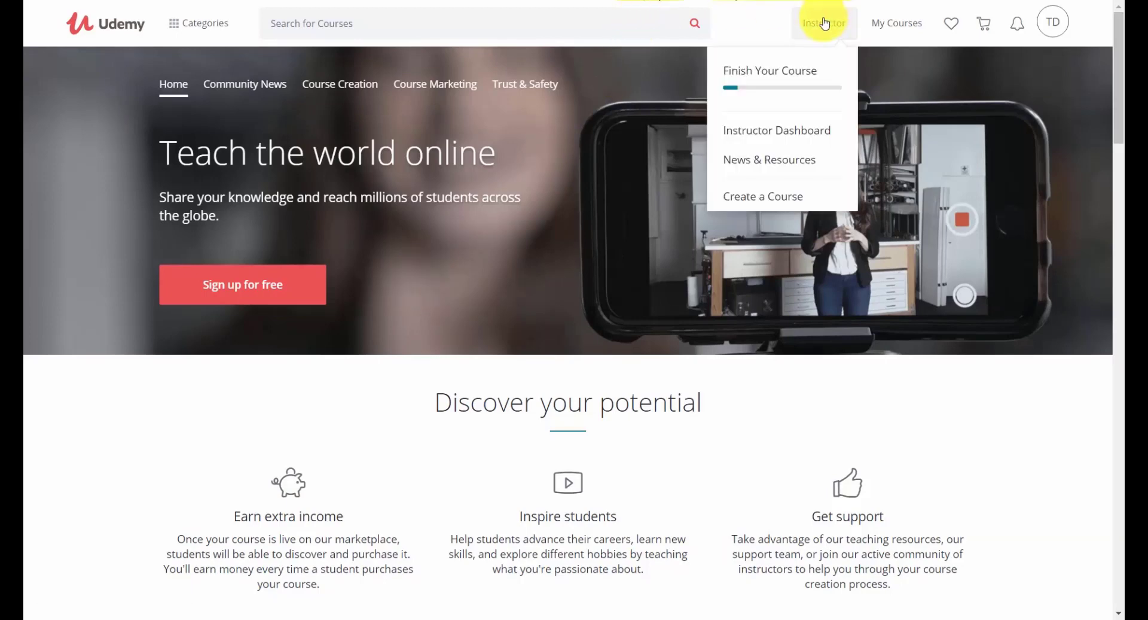
click(787, 77)
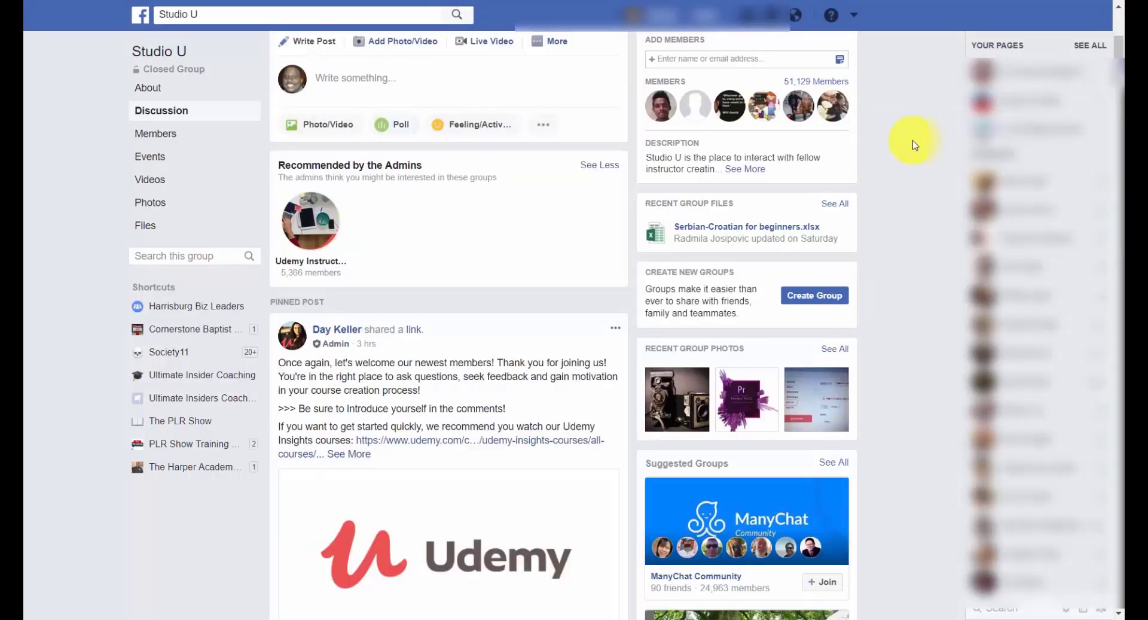
Step: Look through the Studio U Facebook group's pinned post and recent activity
scroll(495, 149, down, 3)
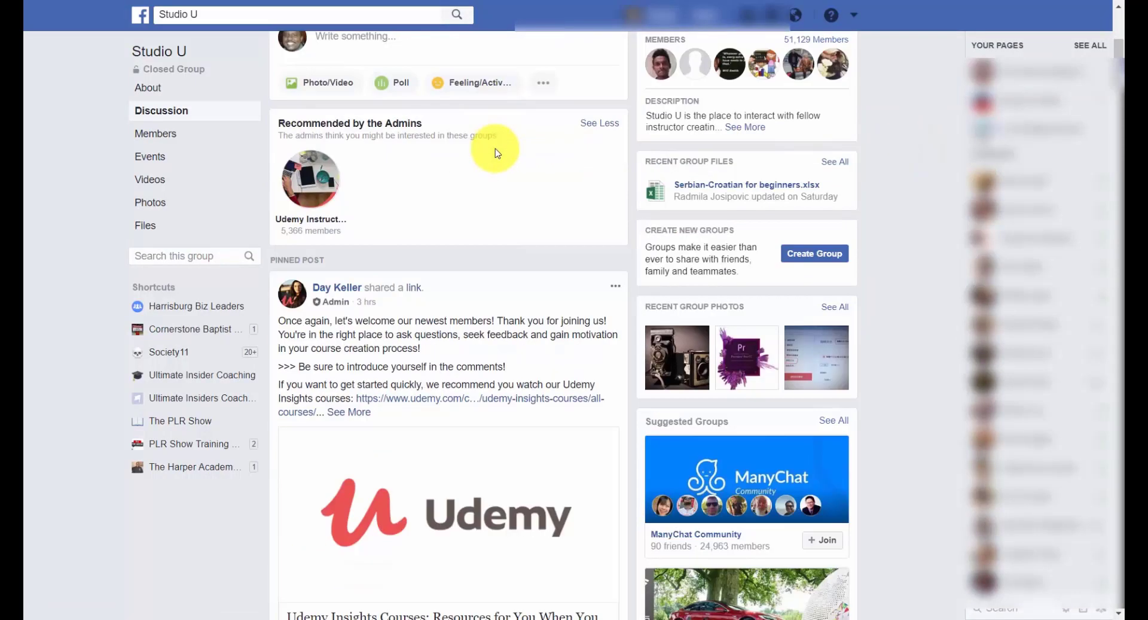
scroll(495, 153, down, 3)
scroll(496, 153, down, 3)
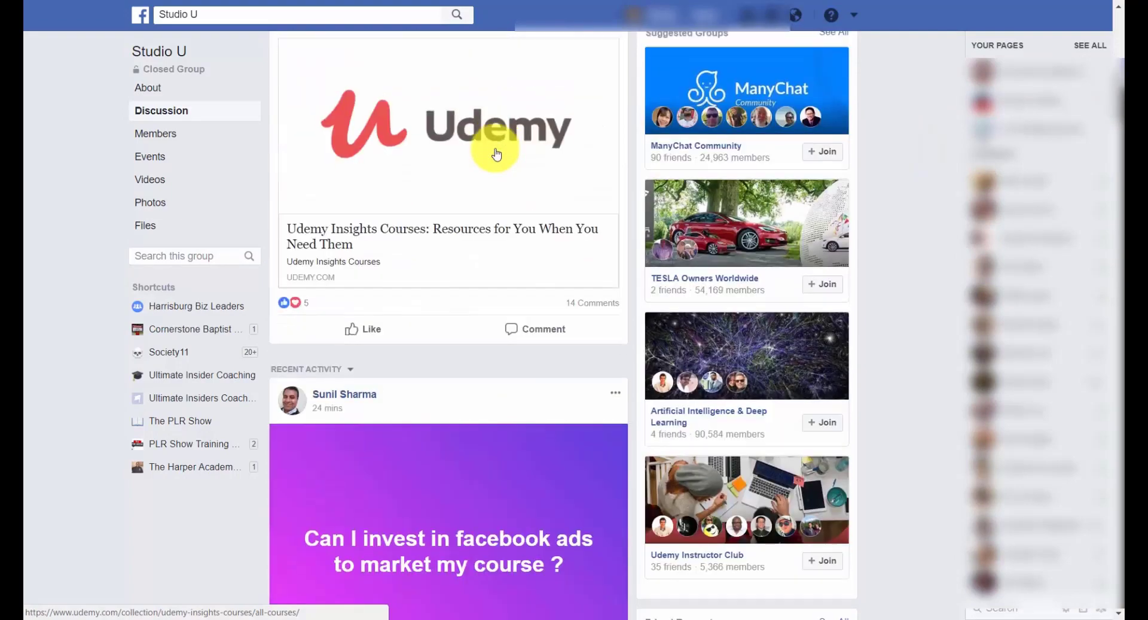
scroll(497, 154, down, 2)
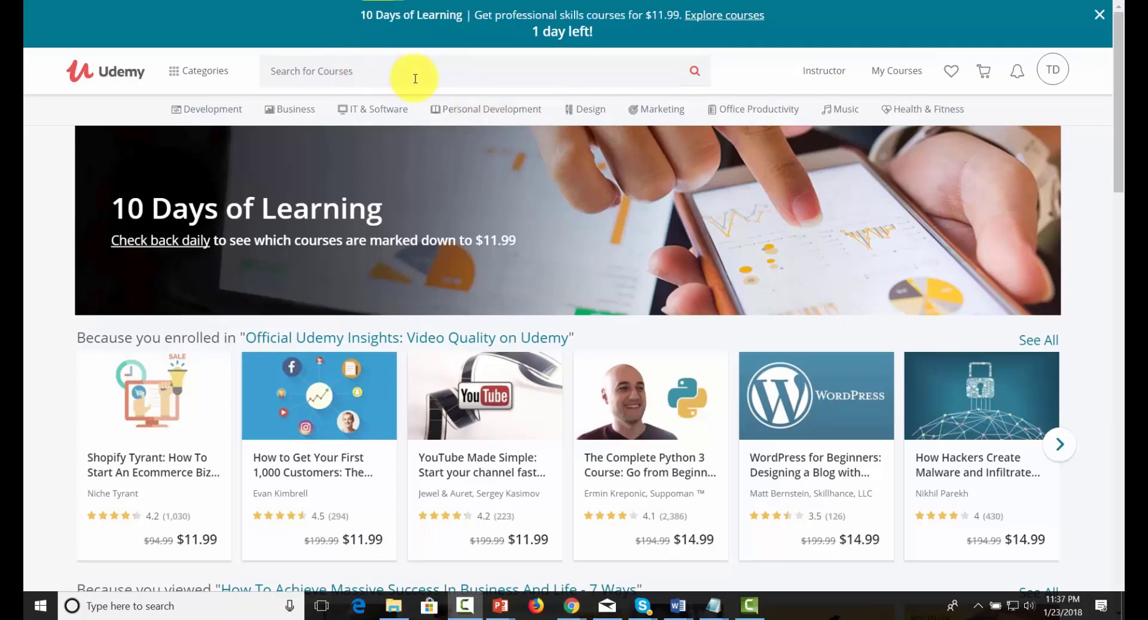
Step: Review the course's Price & Coupons page, including the price tier and coupon settings
click(309, 71)
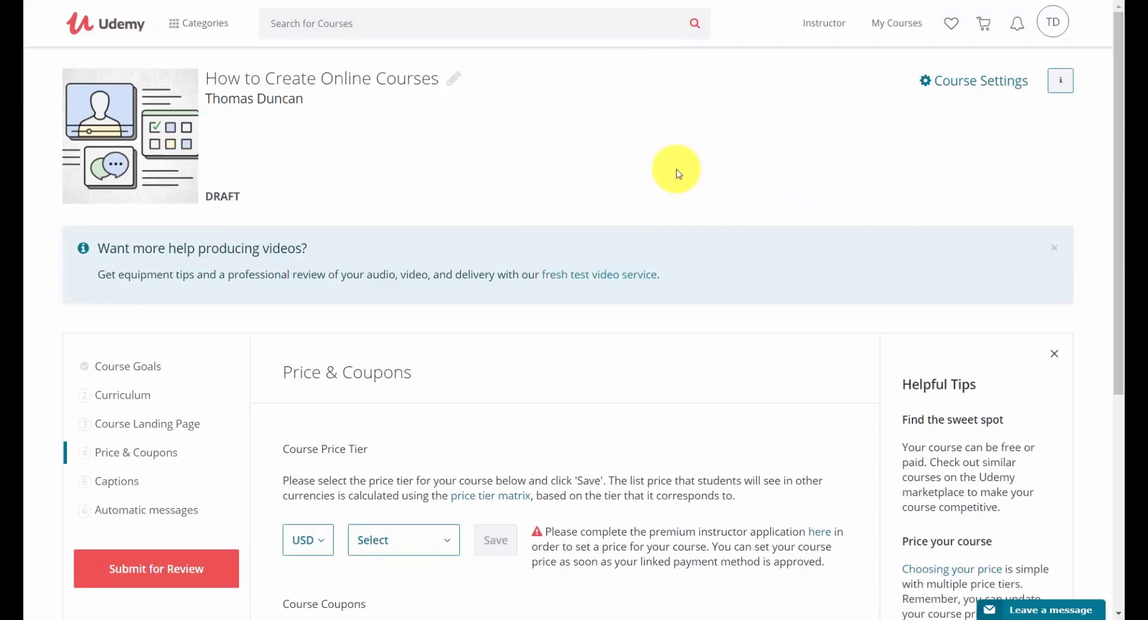
scroll(676, 169, down, 4)
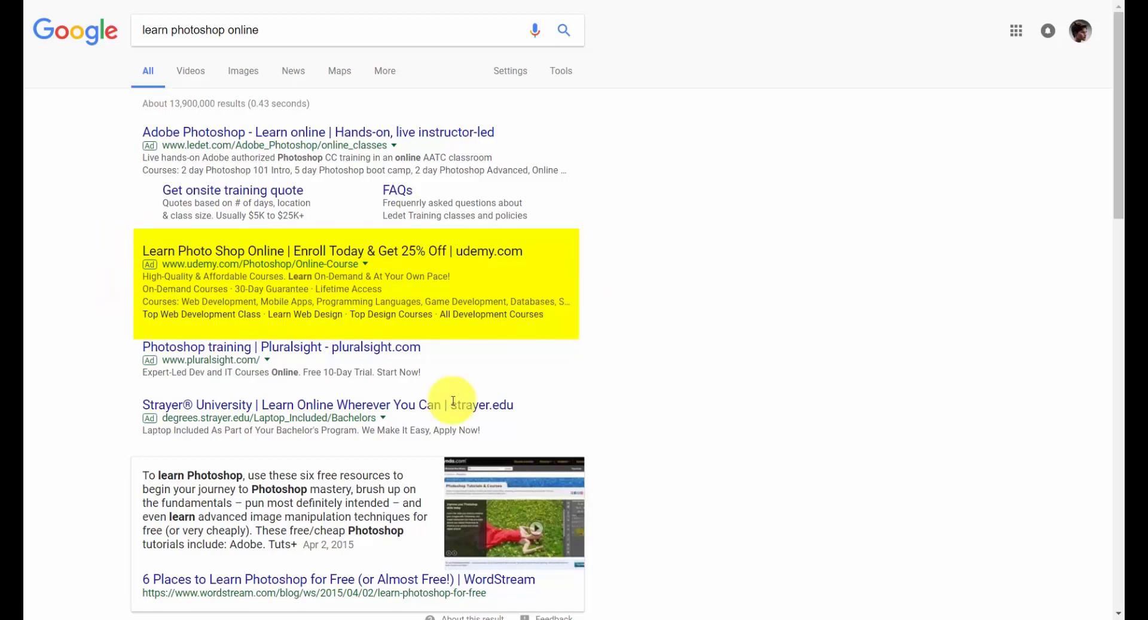
Step: Look through the Google results for "learn photoshop online" and view the page about Udemy's Black Friday sale
scroll(125, 309, down, 15)
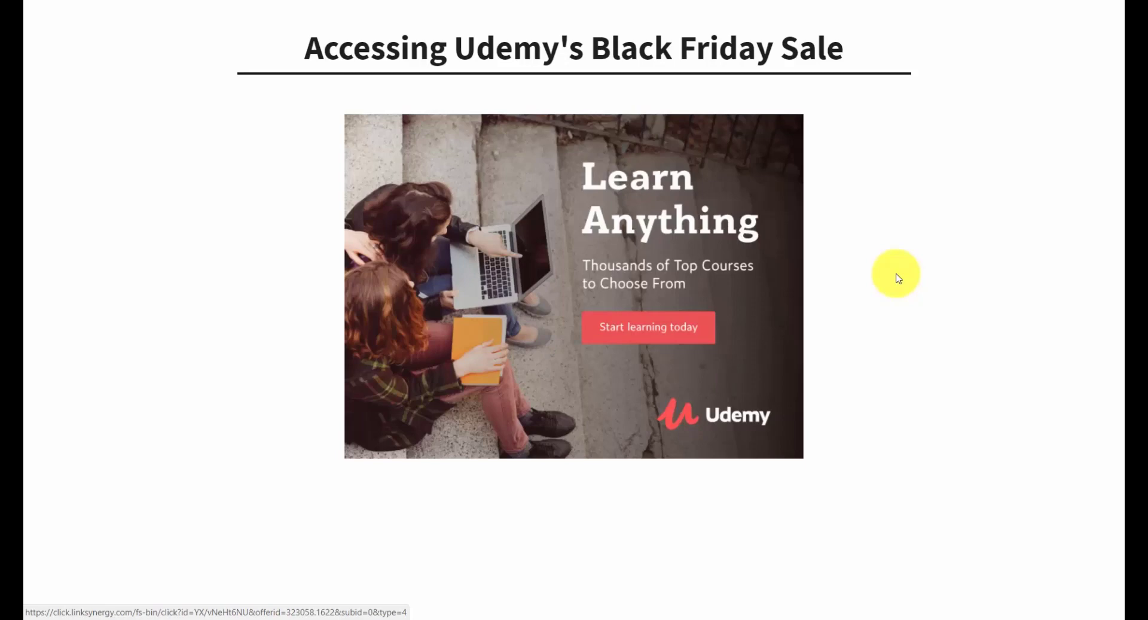
key(ctrl+Tab)
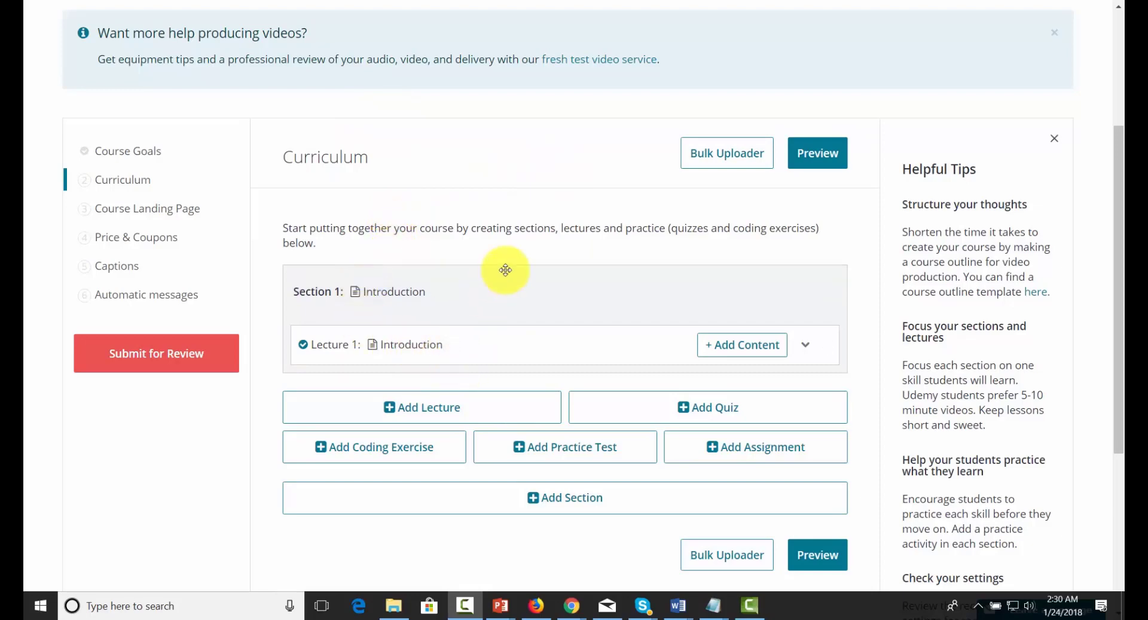
Step: Review the course's Curriculum page, and view the Overview slide of the outline deck in PowerPoint
scroll(525, 248, down, 1)
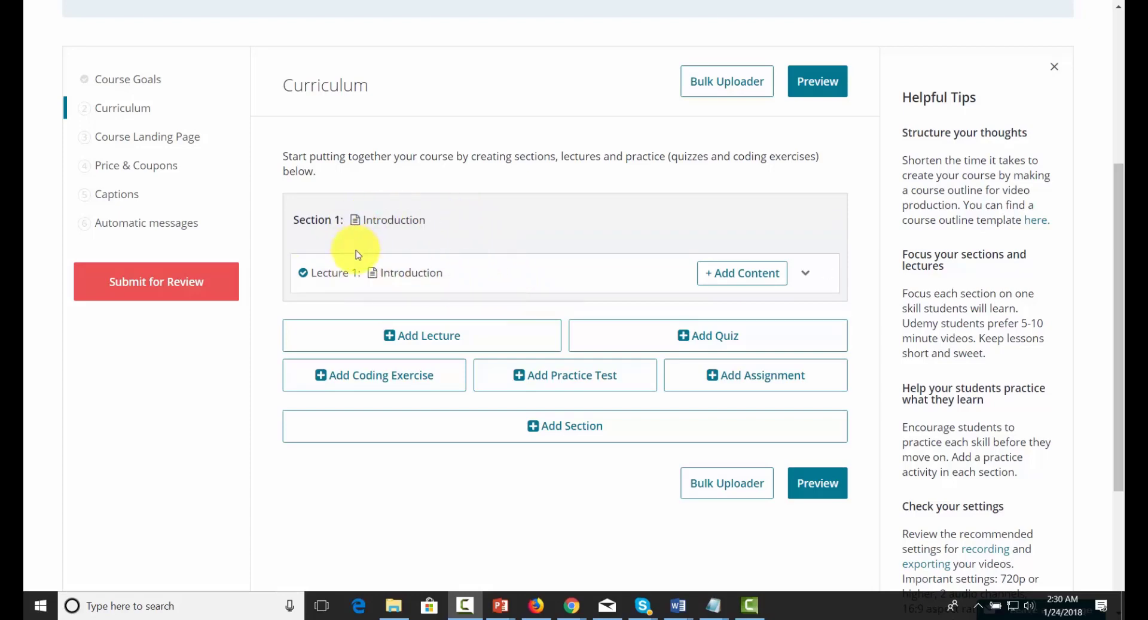
scroll(356, 250, down, 1)
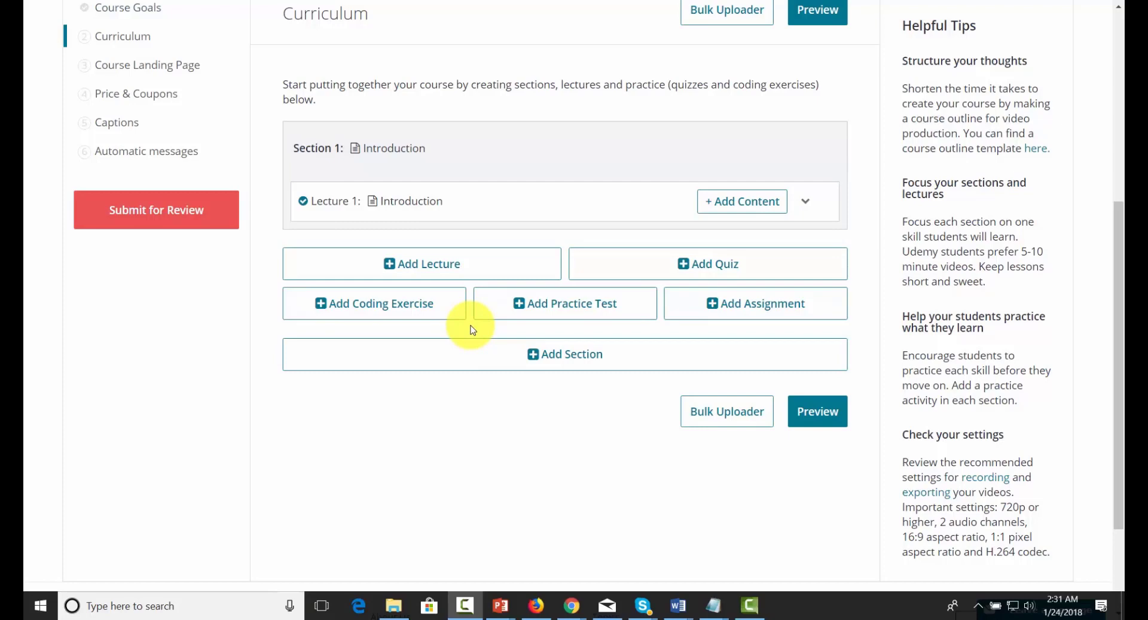
key(alt+Tab)
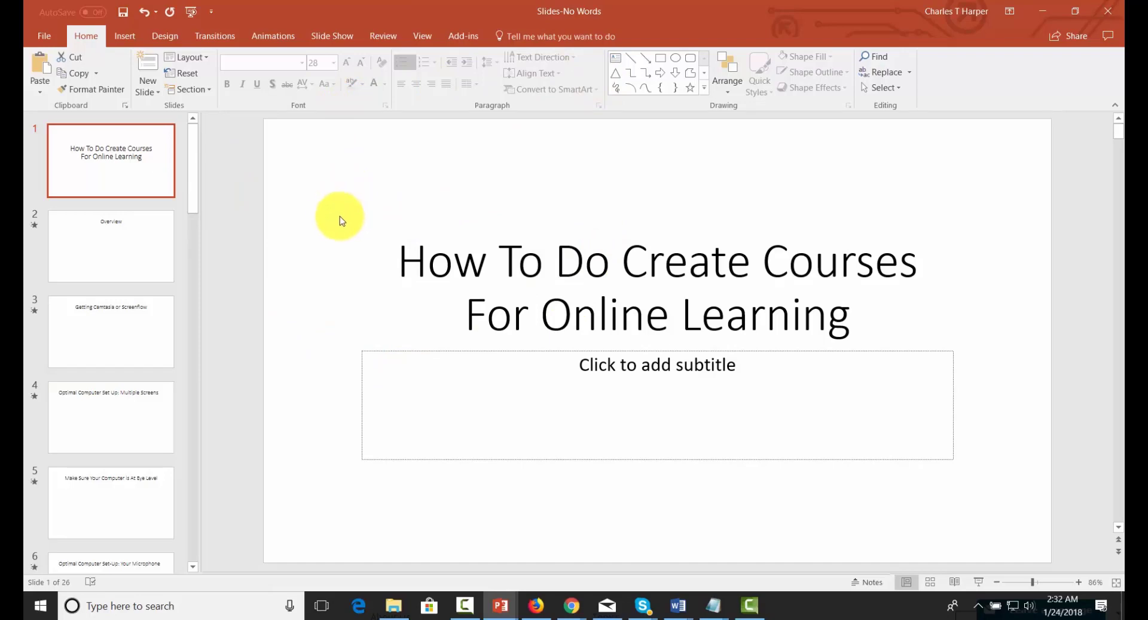
click(121, 227)
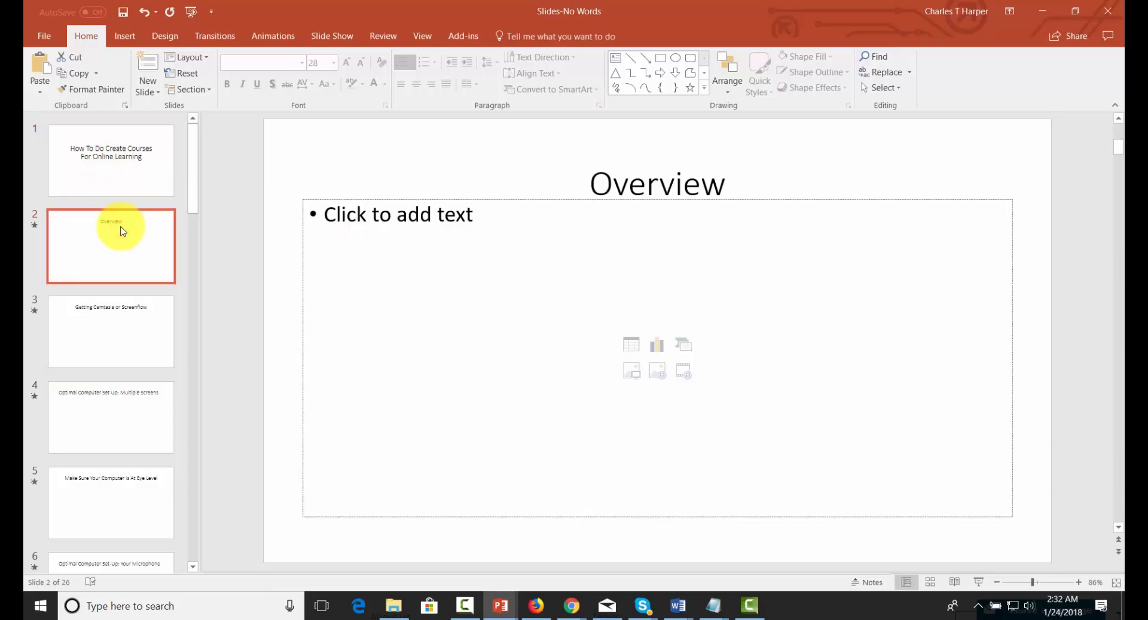
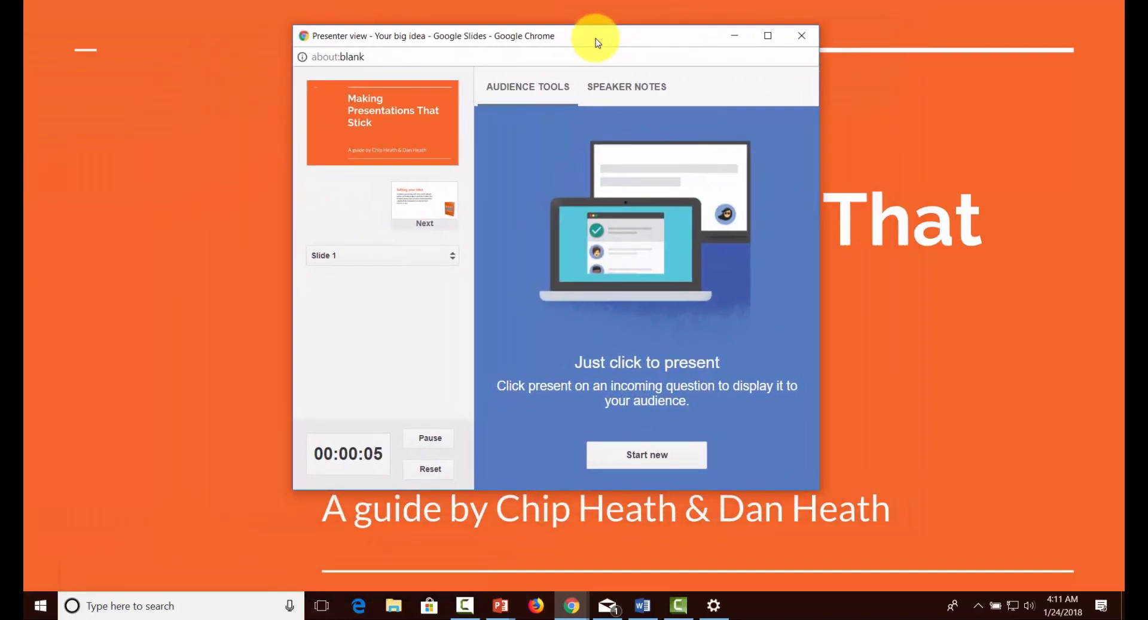
Step: In Google Slides presenter view, look through the slide list, the speaker notes and the audience tools
click(426, 259)
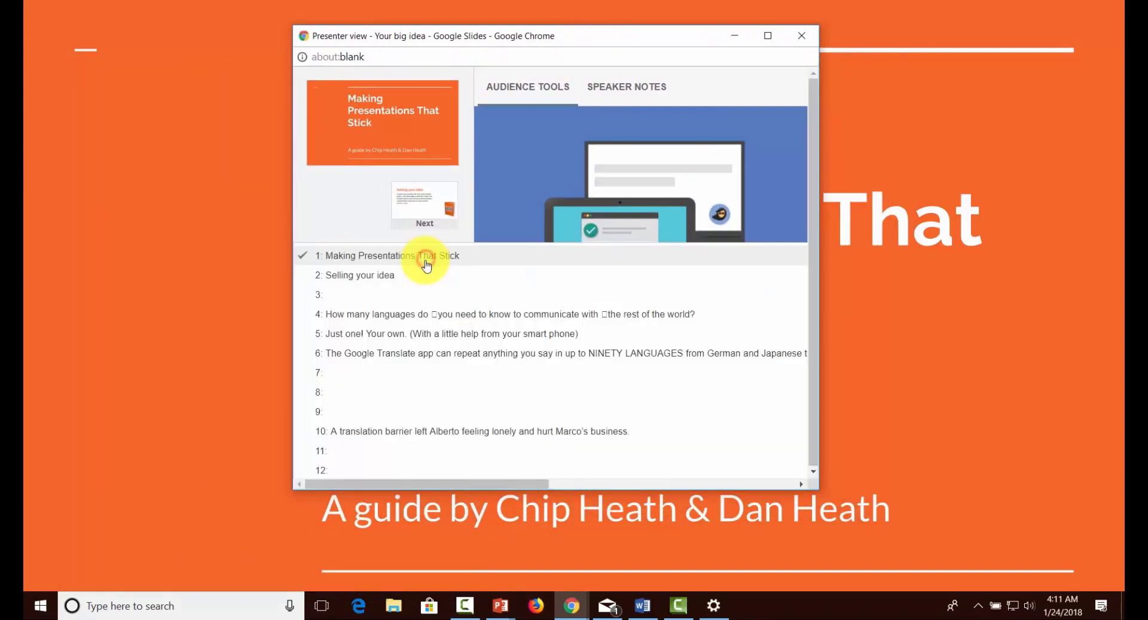
click(426, 256)
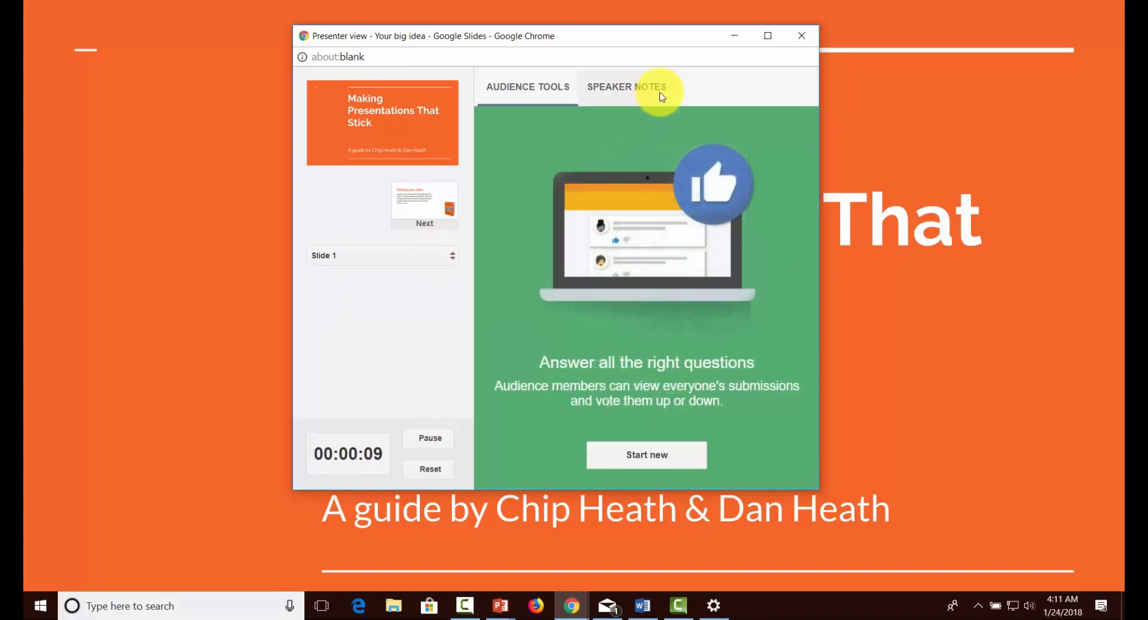
click(643, 91)
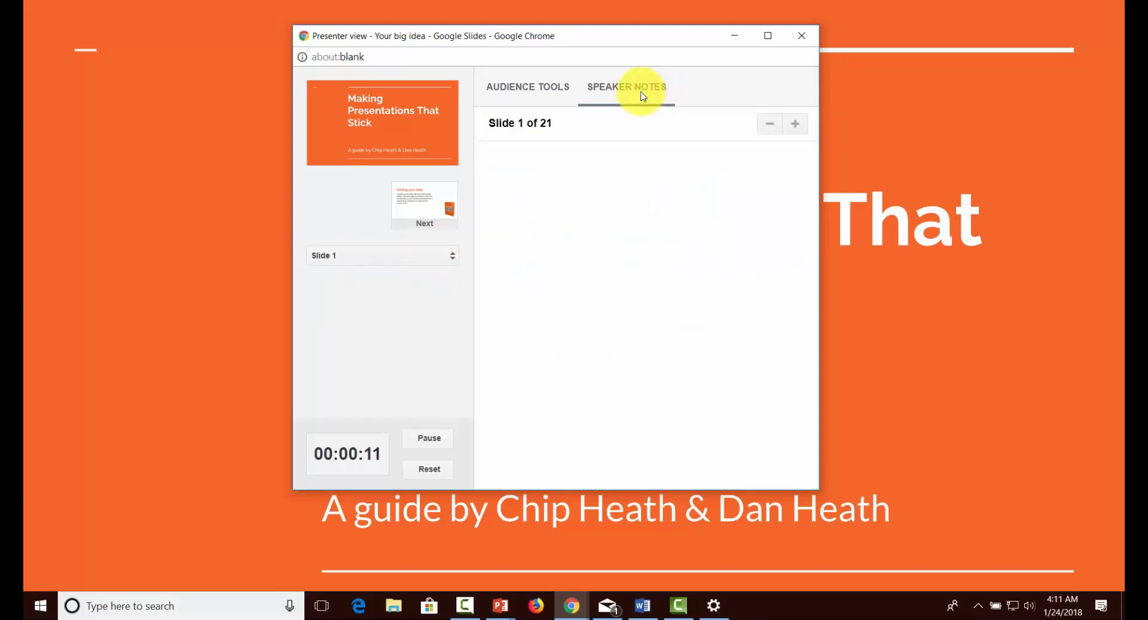
click(539, 90)
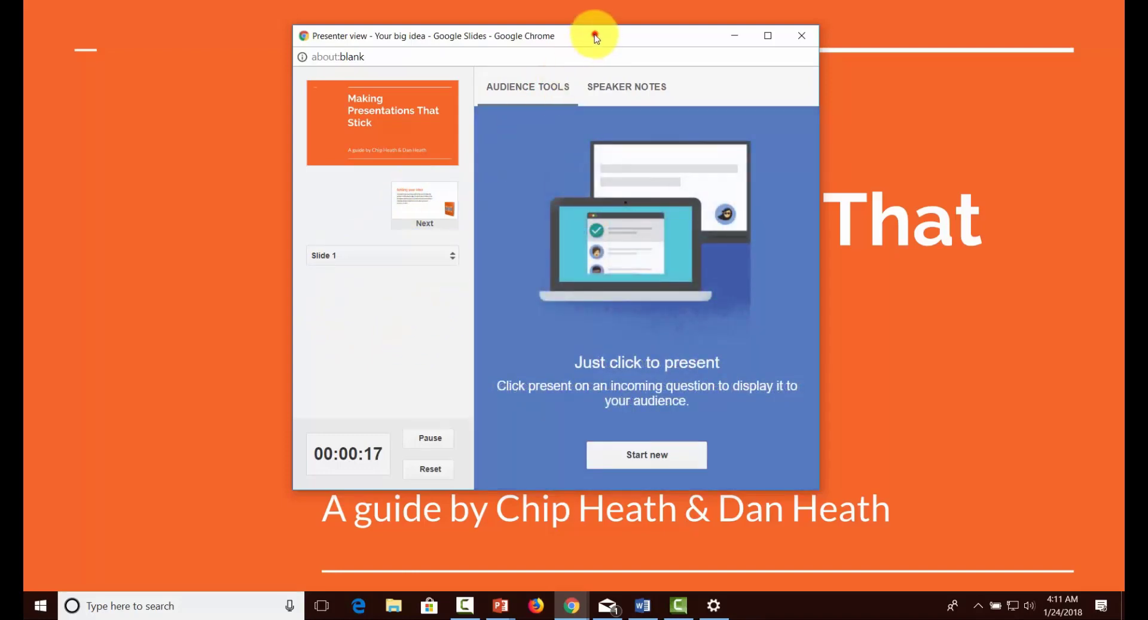
Step: Move the presenter view window off to the other monitor and advance the presentation to slide 5
drag(594, 37, 630, 43)
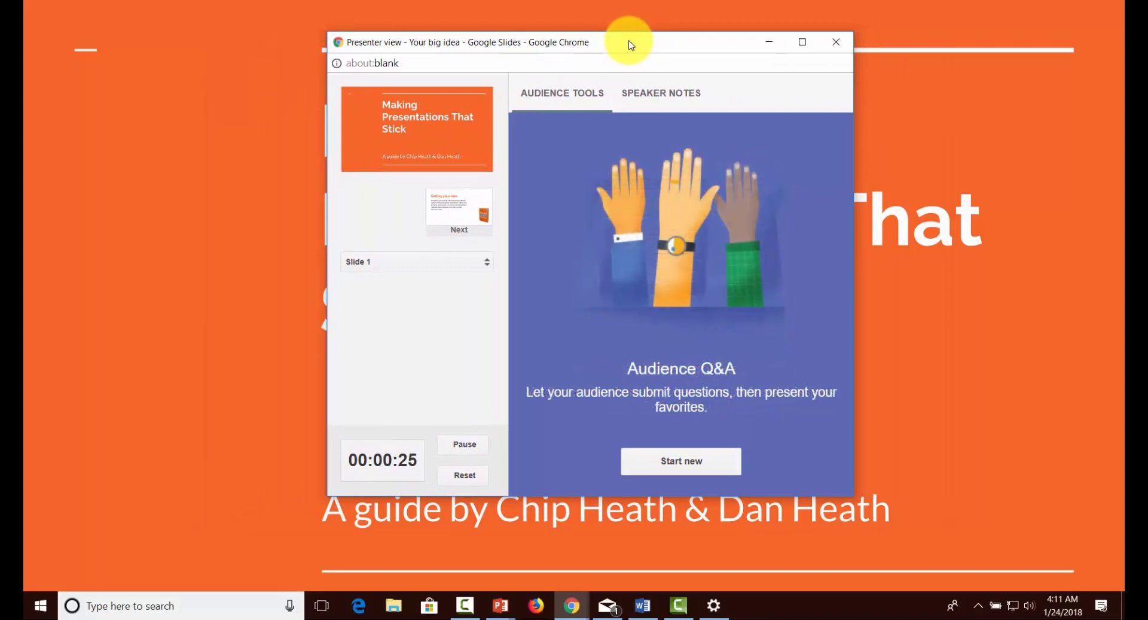
drag(628, 39, 0, 31)
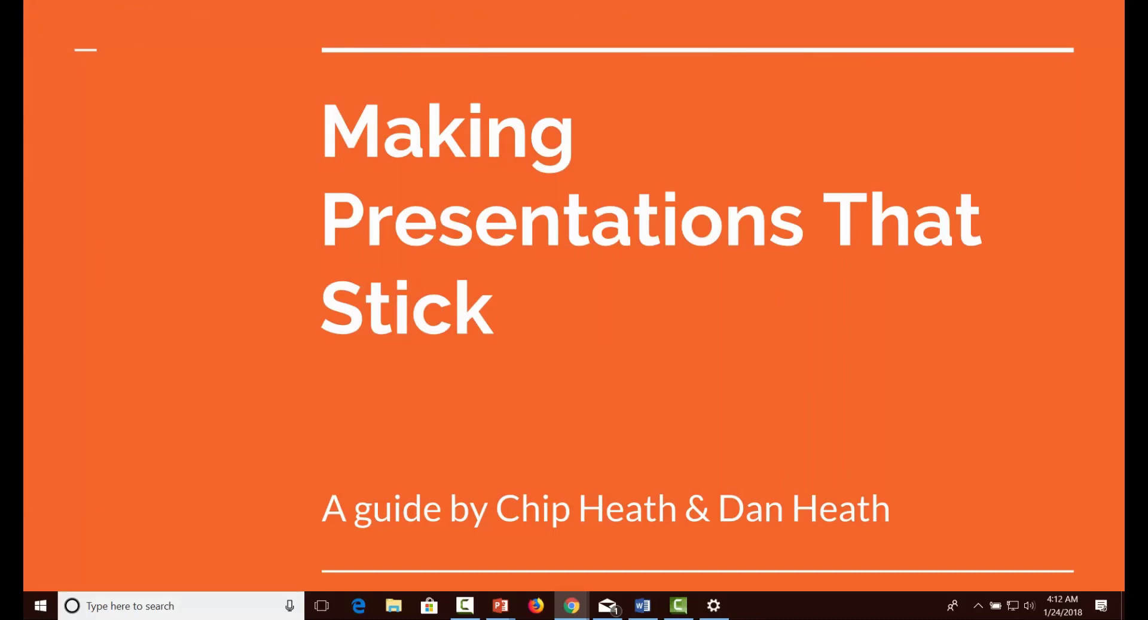
key(Right)
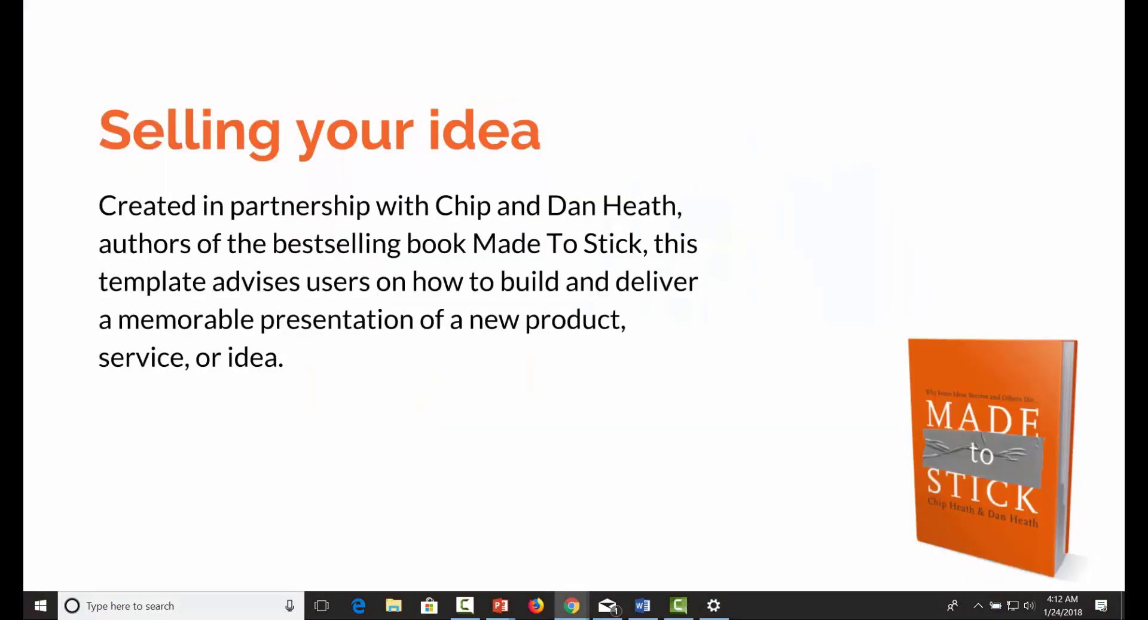
key(Right)
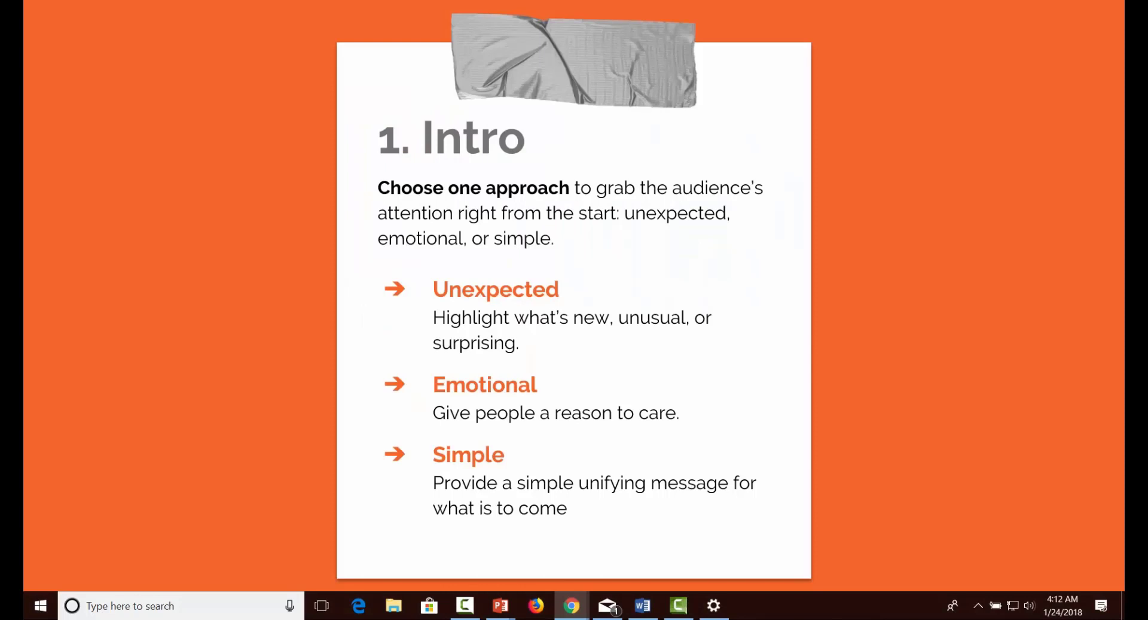
key(Right)
Step: Bring the presenter view window back onto the main monitor and show the speaker notes of slide 5
drag(24, 65, 353, 43)
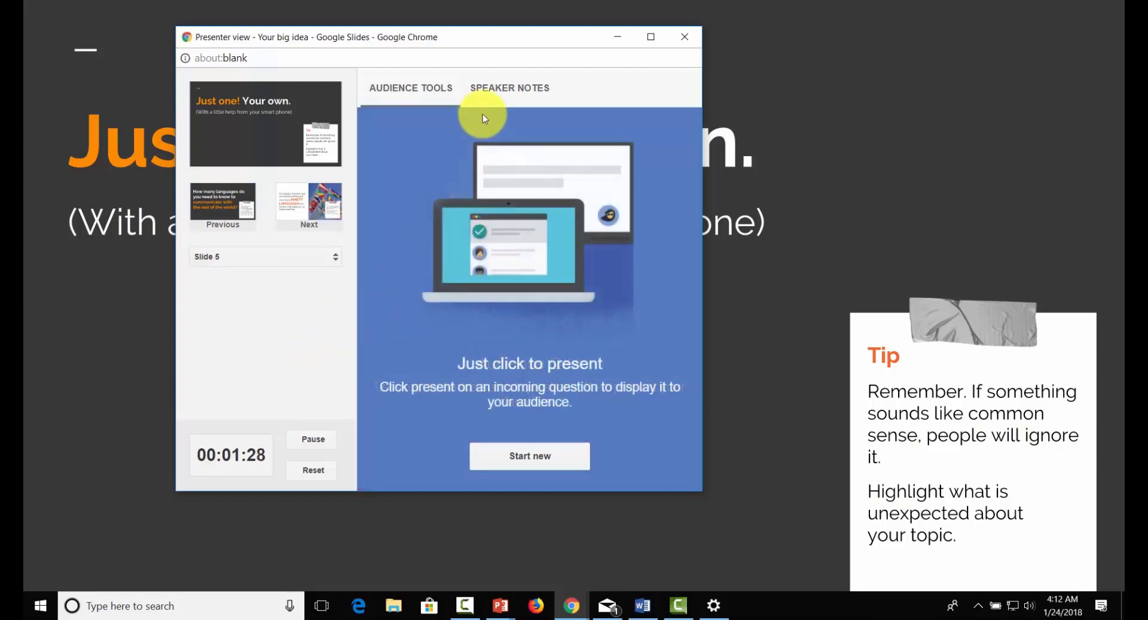
click(502, 87)
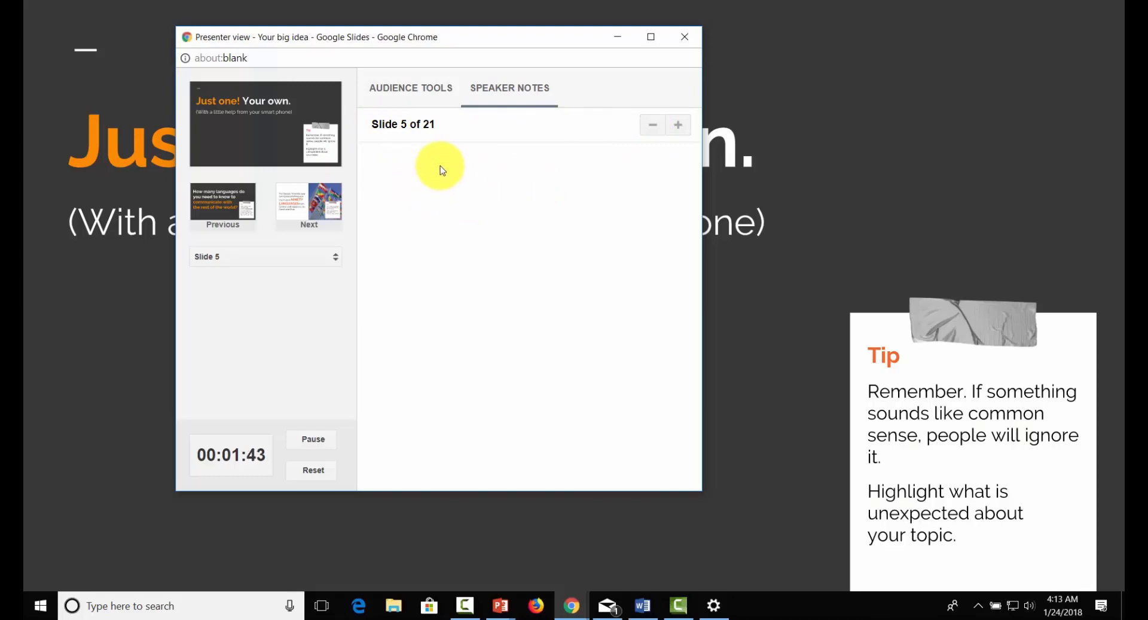
click(416, 178)
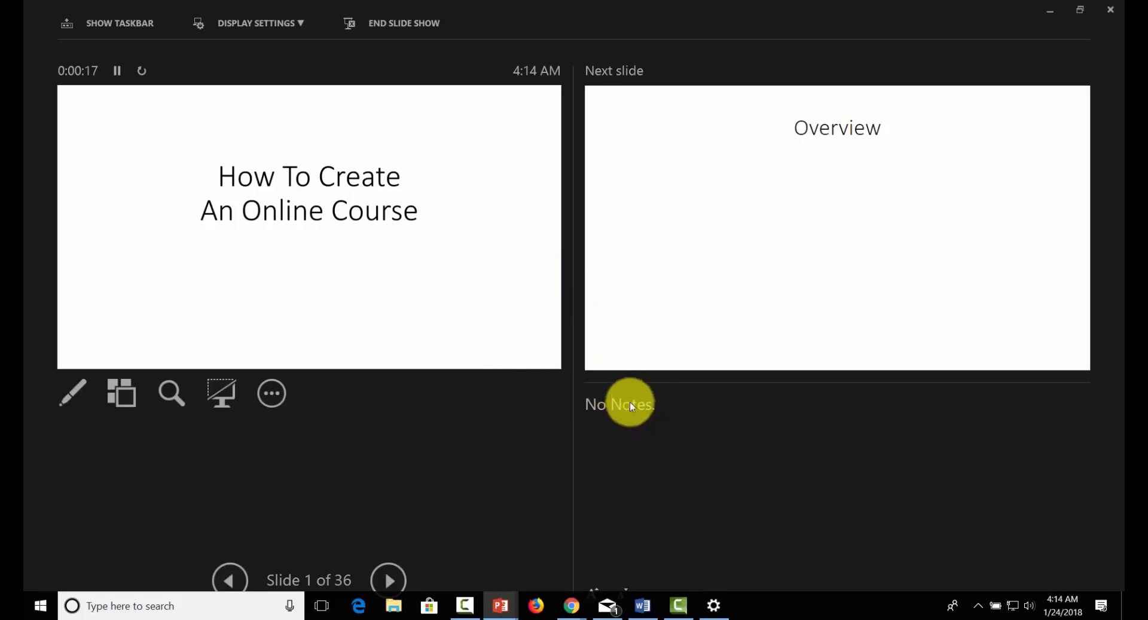
Step: In PowerPoint, show the title slide in Notes Page view and place the text cursor in its notes box
click(612, 412)
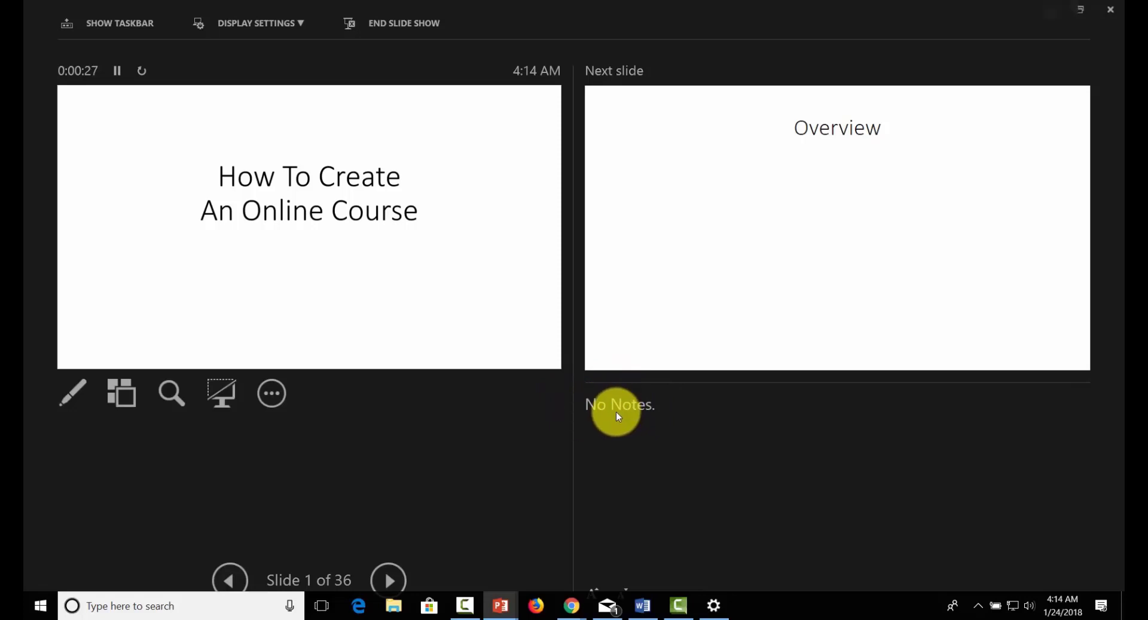
click(423, 36)
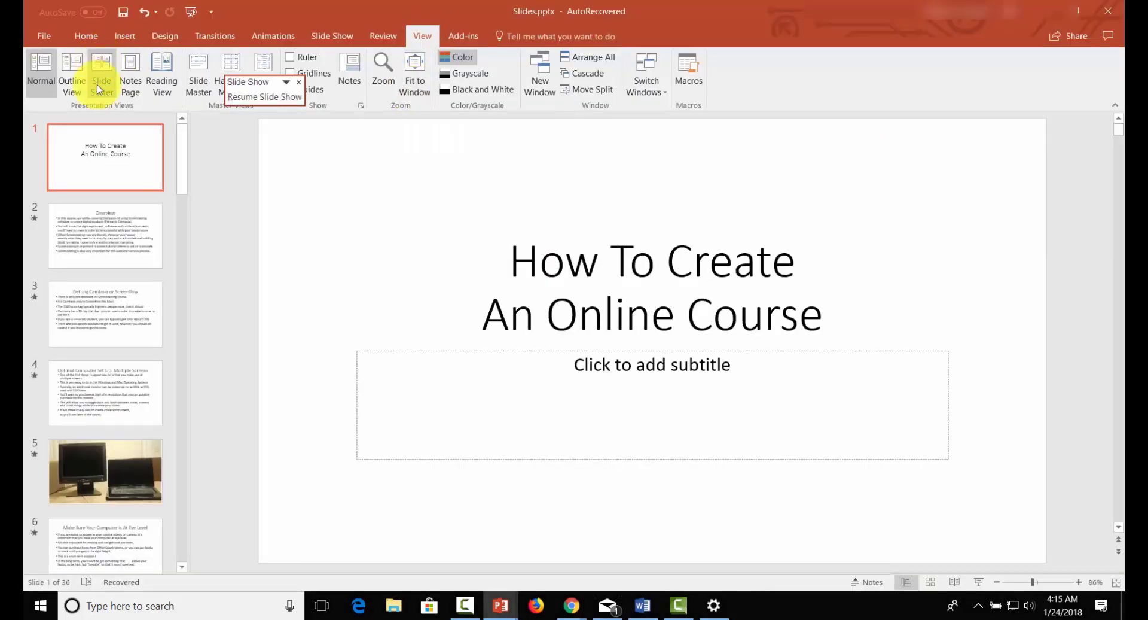
click(132, 66)
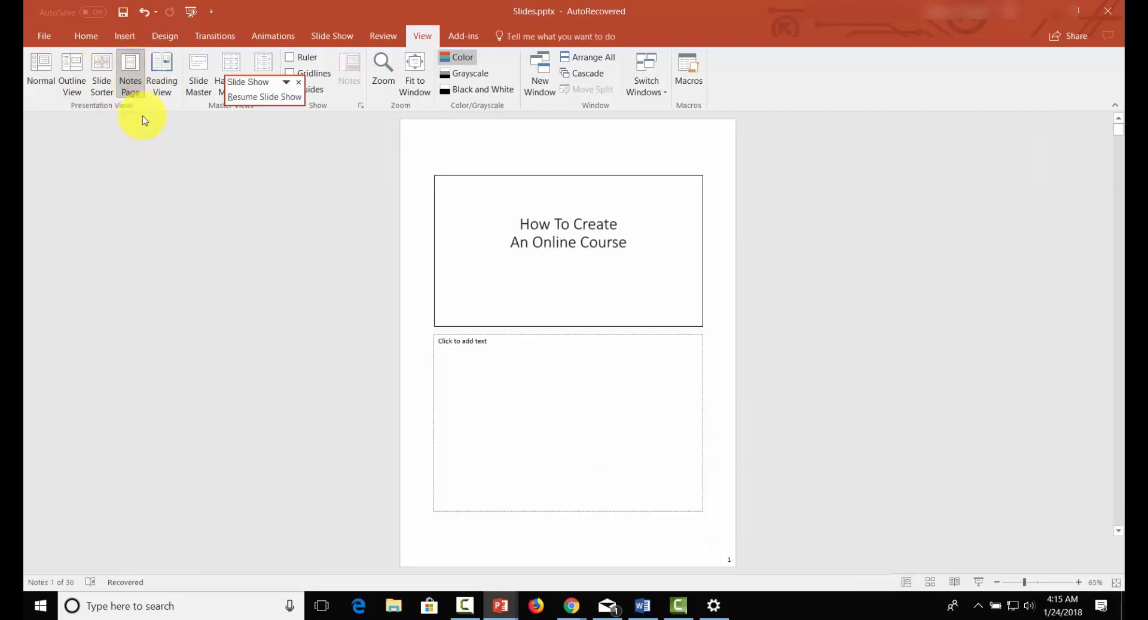
click(484, 349)
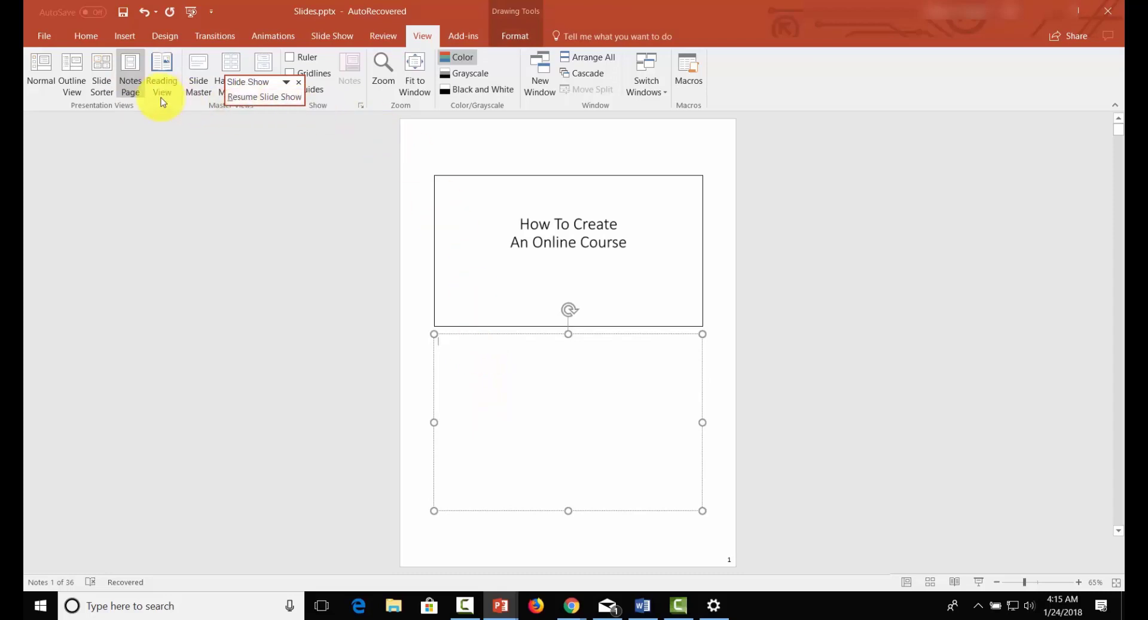
Step: Return the presentation to Normal view and show the notes pane below the slide
click(37, 69)
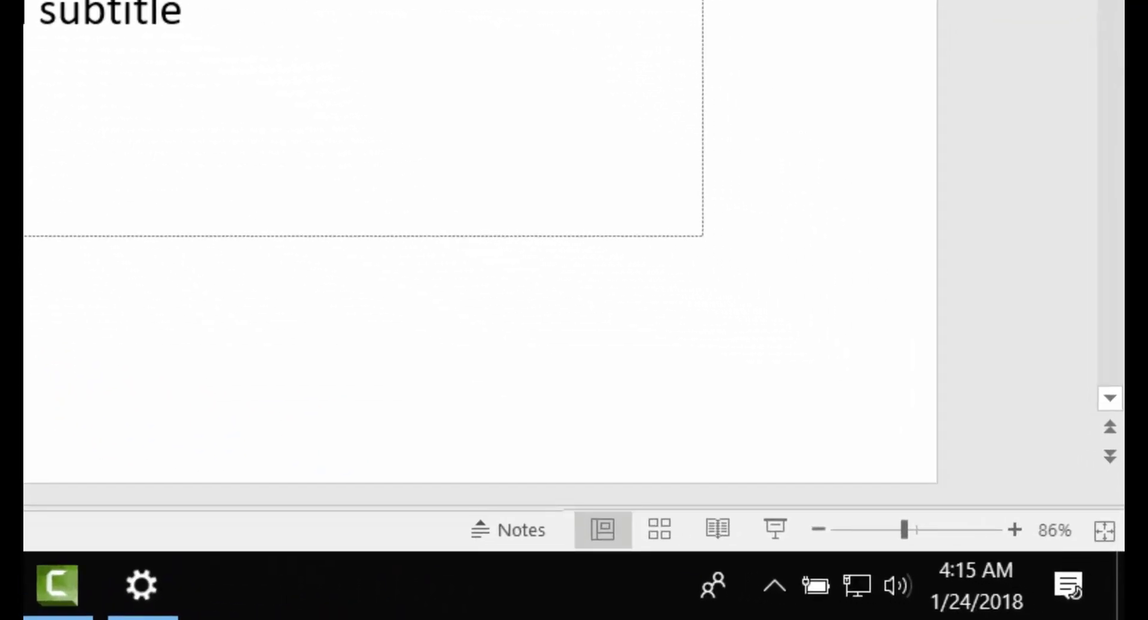
click(505, 531)
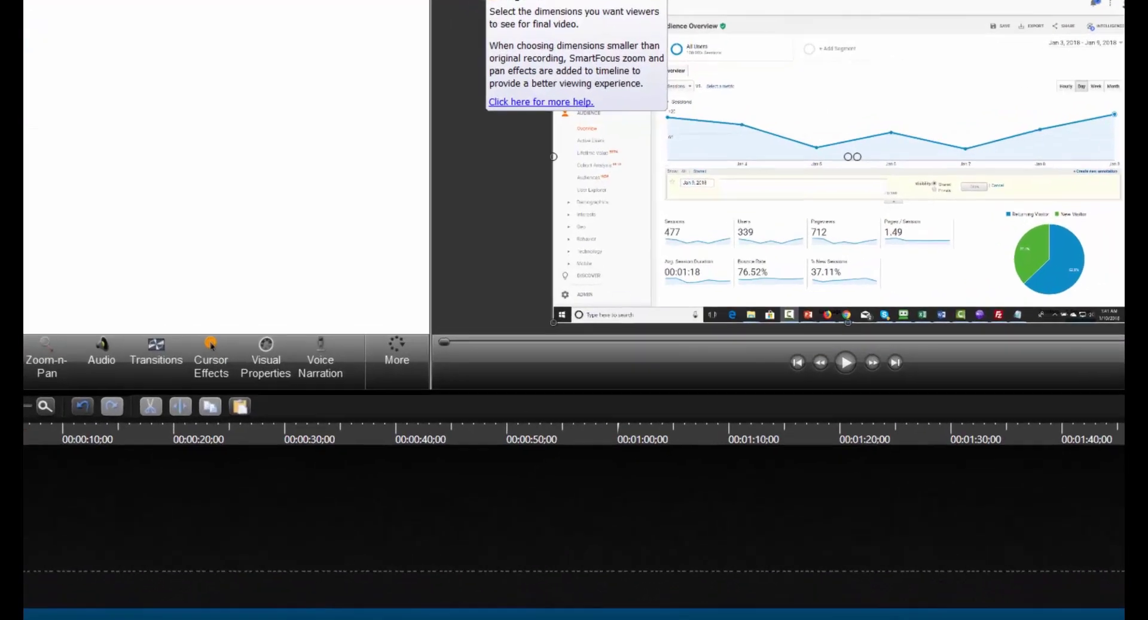
Step: In Camtasia Studio, choose Maximum 1080p HD (1920x1080) as the video's editing dimensions
click(522, 40)
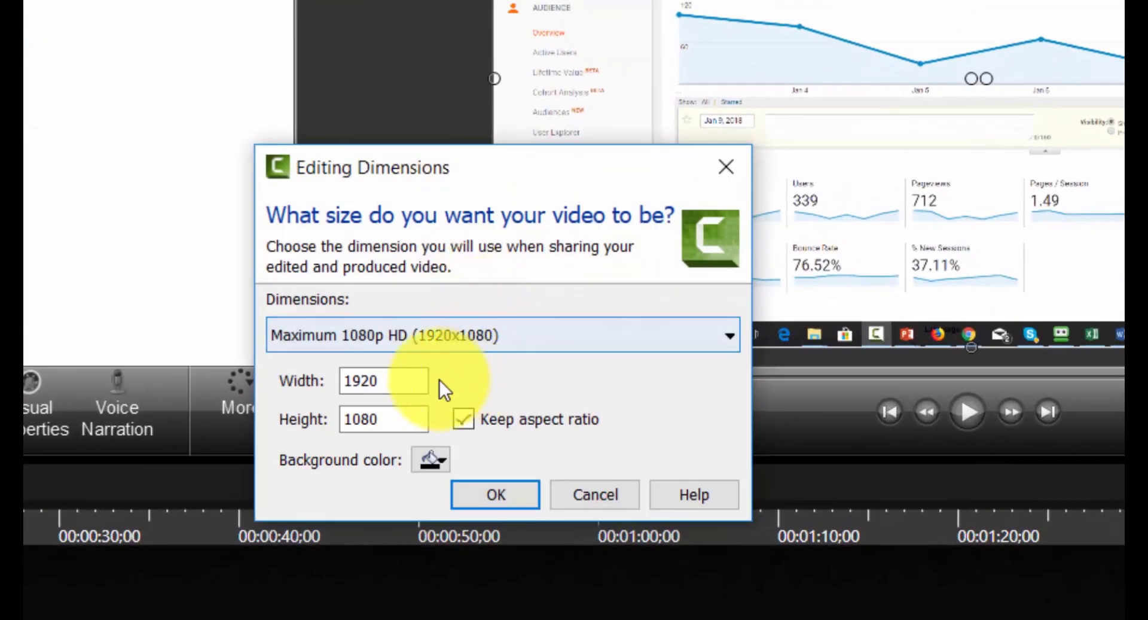
click(550, 340)
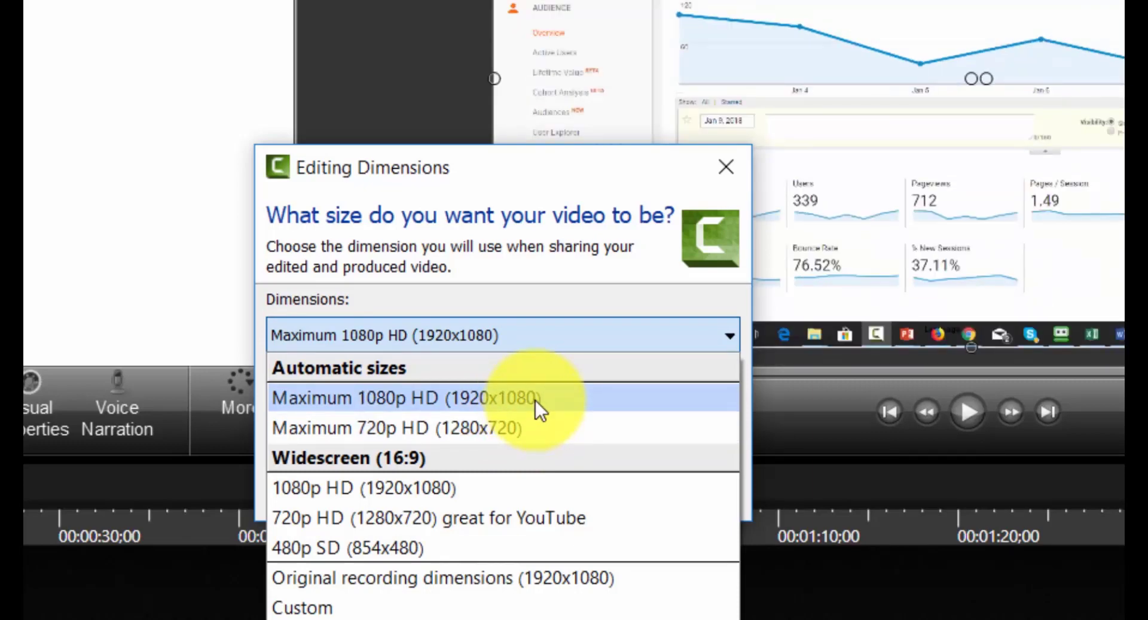
click(536, 400)
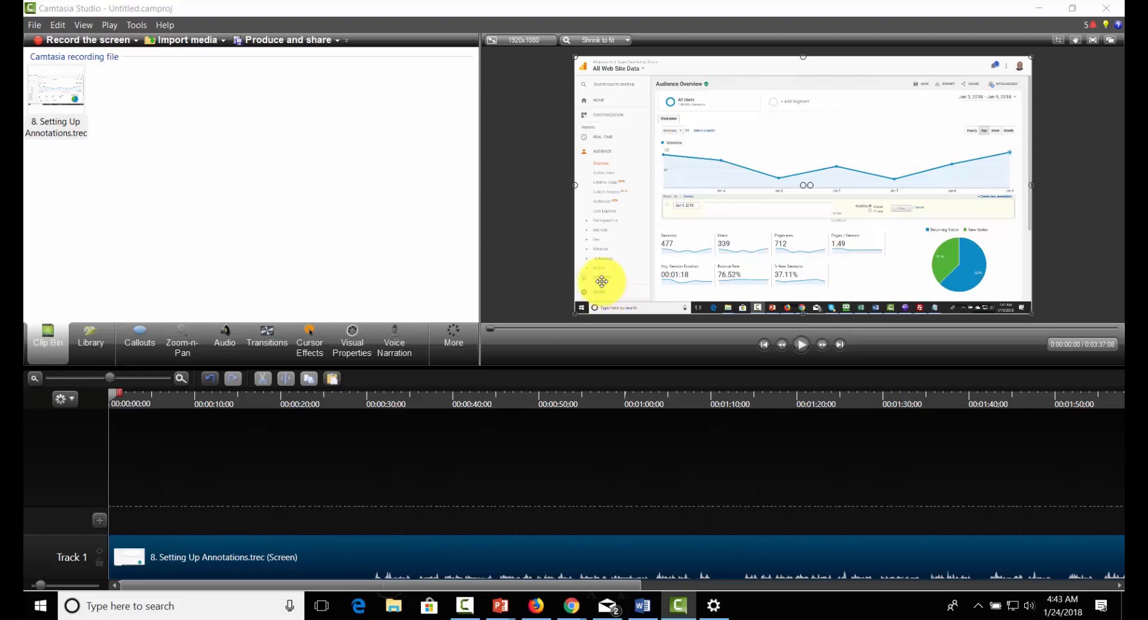
Step: Add a Zoom-n-Pan at 0:00:37;16 that enlarges the recording's Discover and Admin area to about 345%
drag(112, 394, 435, 397)
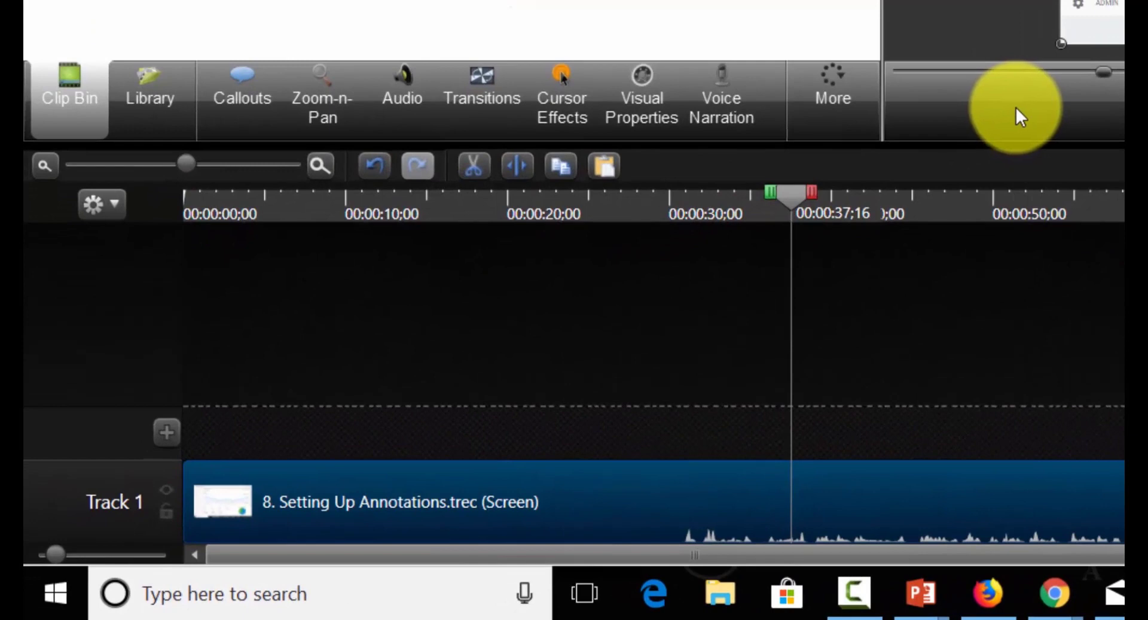
click(328, 75)
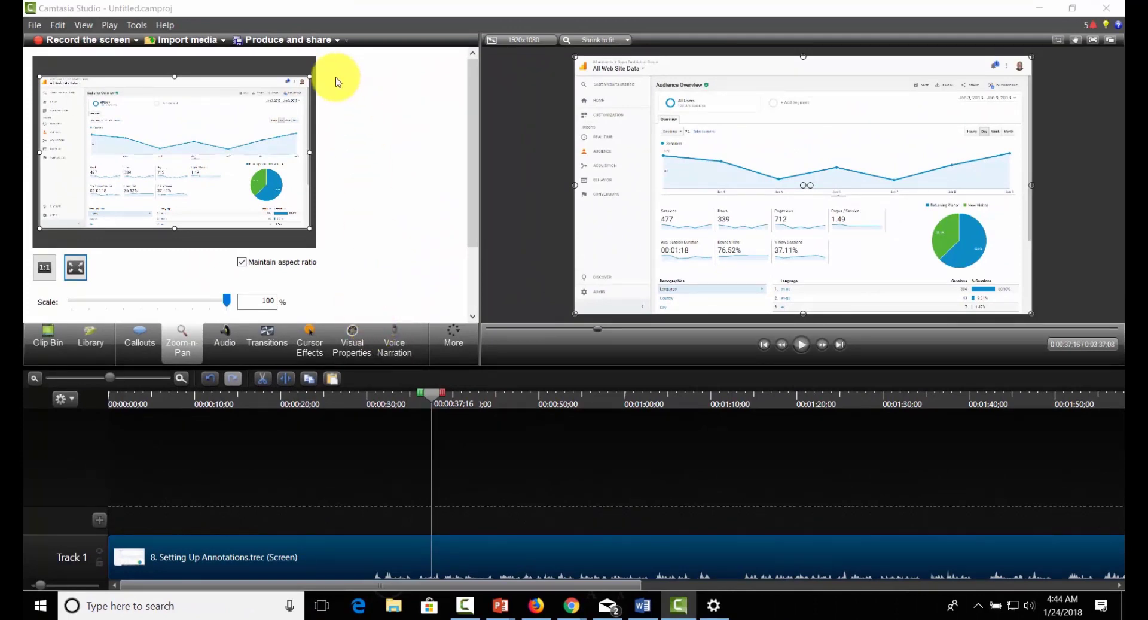
mouse_move(309, 77)
mouse_down()
mouse_move(113, 186)
mouse_move(133, 195)
mouse_up()
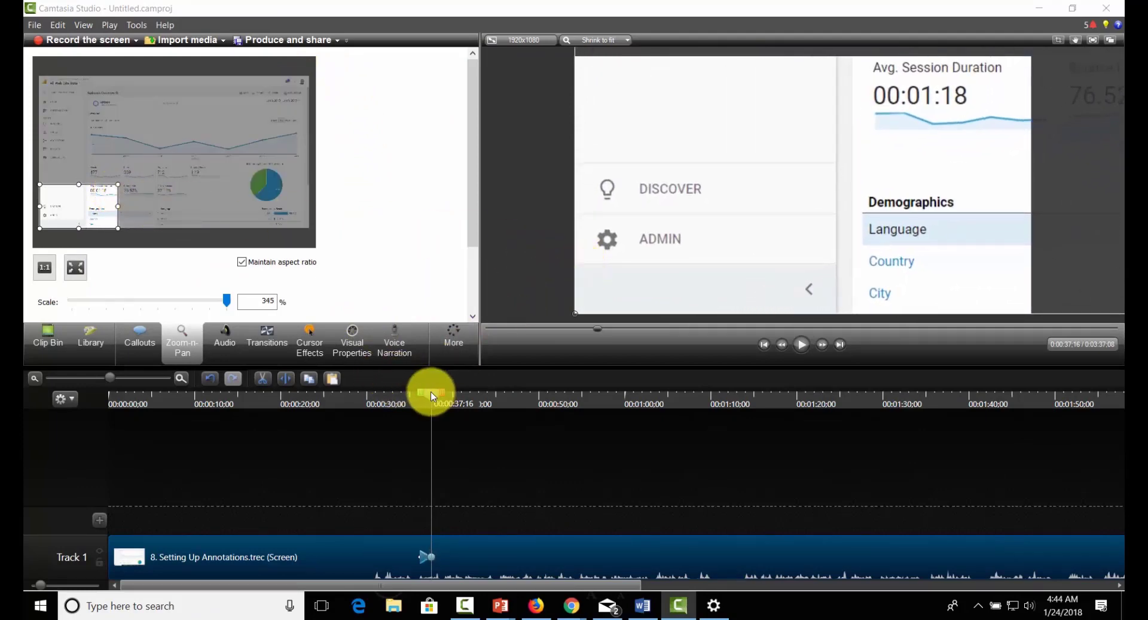
Step: Add a Zoom-n-Pan at about 0:01:03;04 that scales the recording back to fit the whole canvas
drag(432, 391, 651, 406)
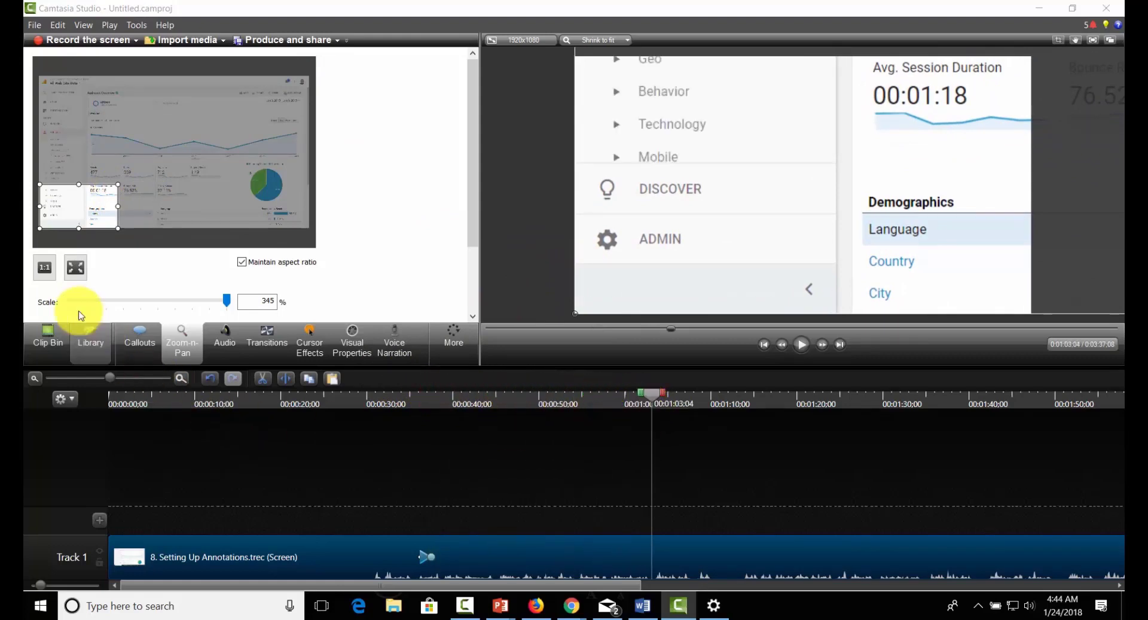
click(75, 267)
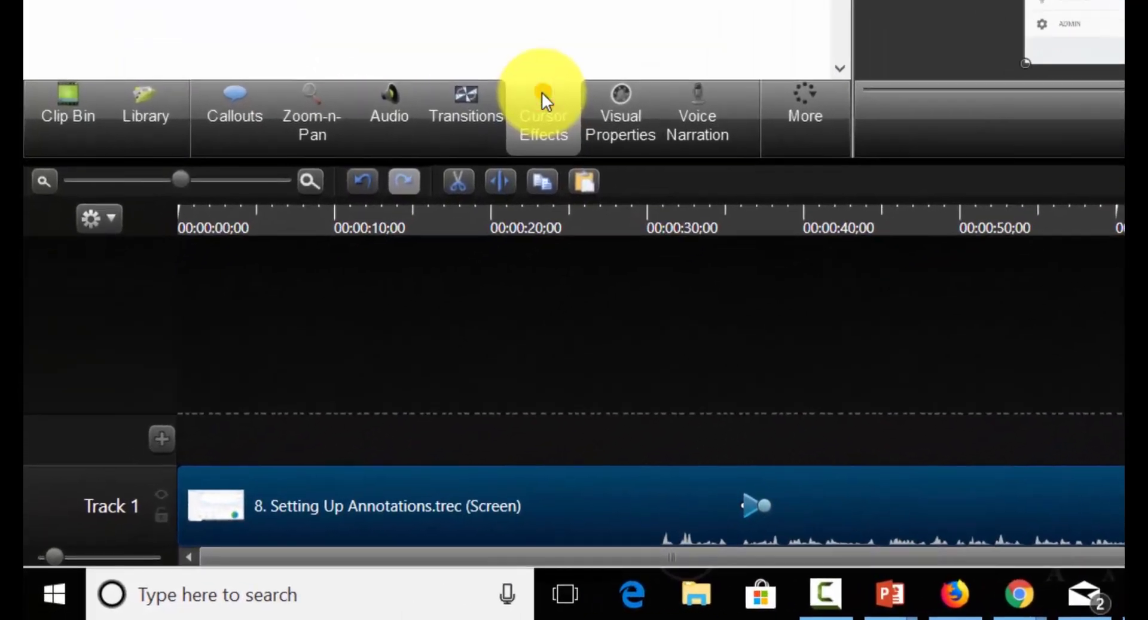
Step: Add a cursor animation with the Highlight effect, Rings on left-click and Ripple on right-click, keeping the left-click sound at None
click(542, 96)
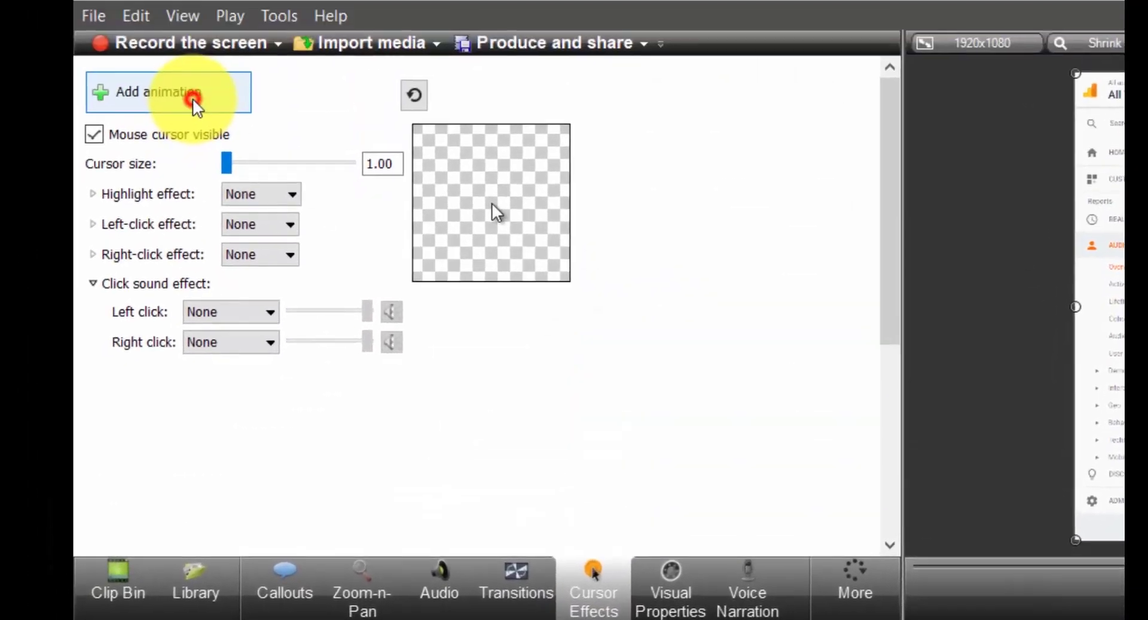
click(195, 98)
click(286, 194)
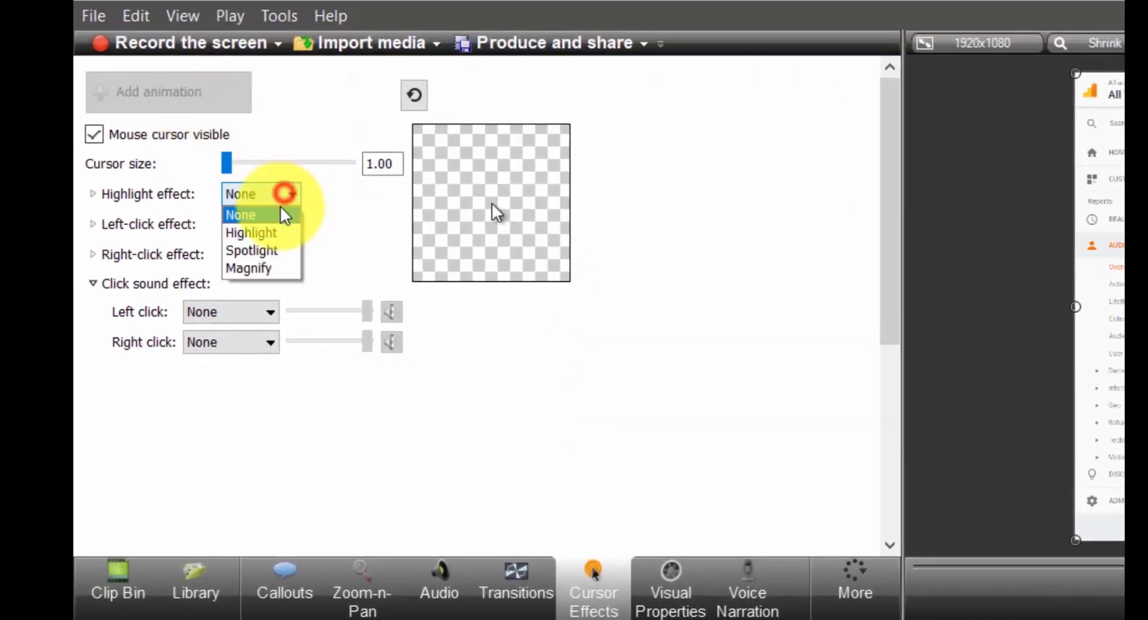
click(277, 230)
click(276, 225)
click(267, 263)
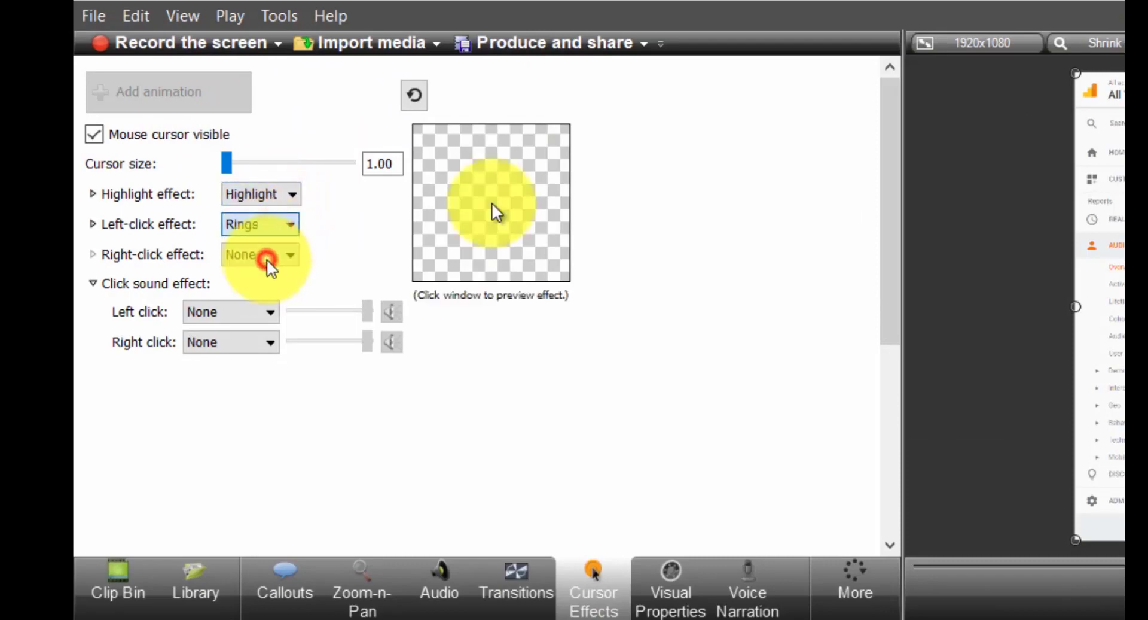
click(267, 255)
click(259, 328)
click(258, 312)
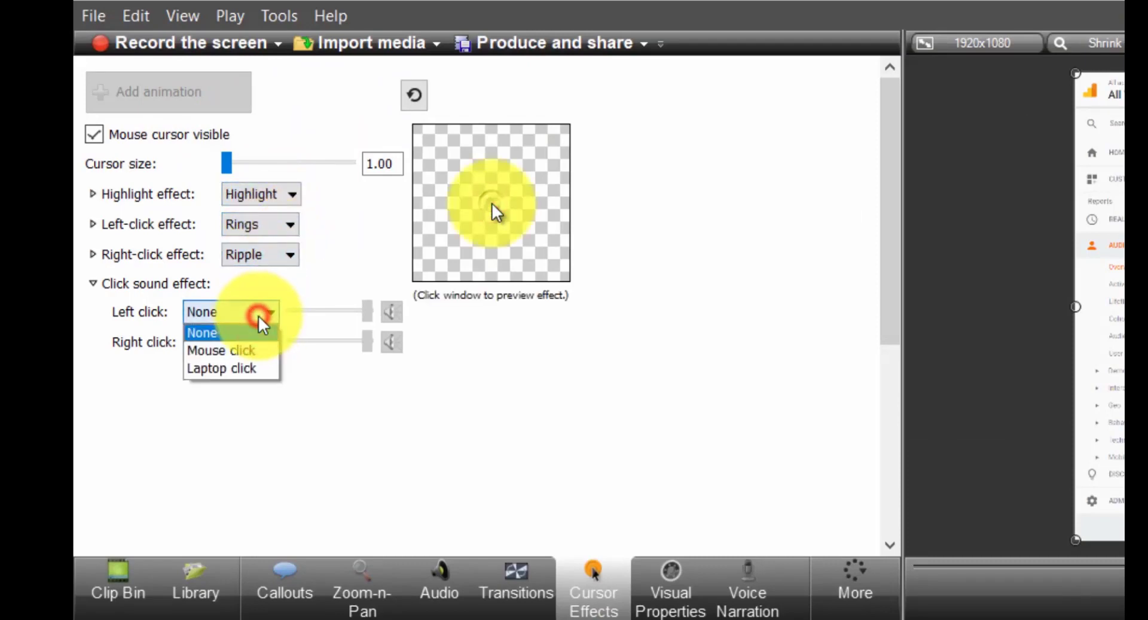
click(360, 262)
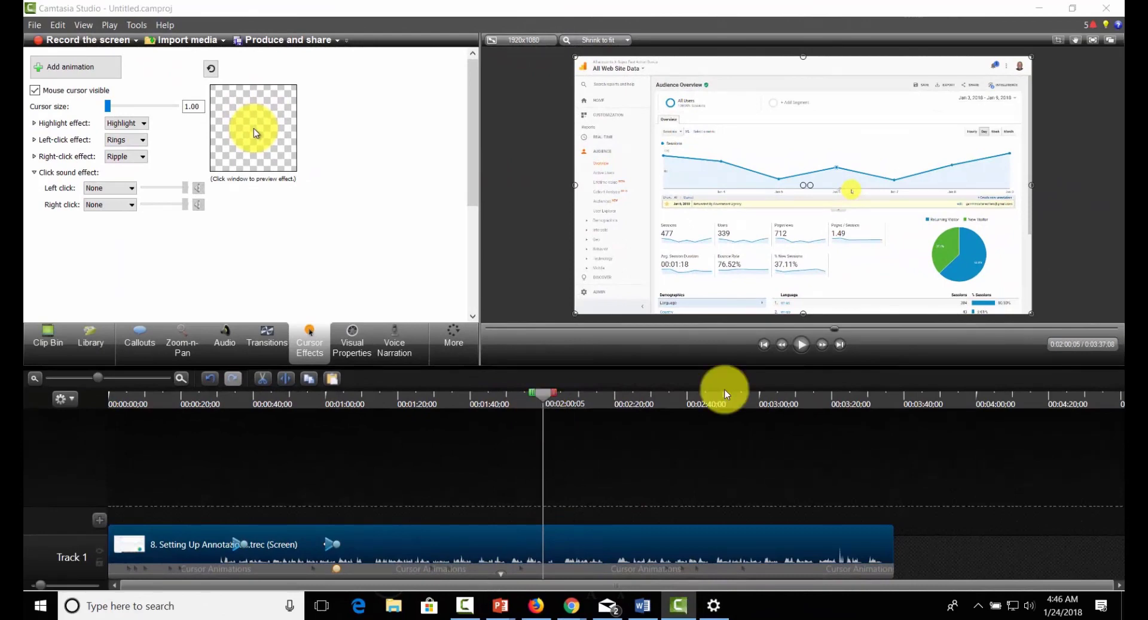
Step: Add a Blur callout at 0:02:00;05, move it over the account area in the recording's upper-right corner, and extend it downward past the date range
click(141, 336)
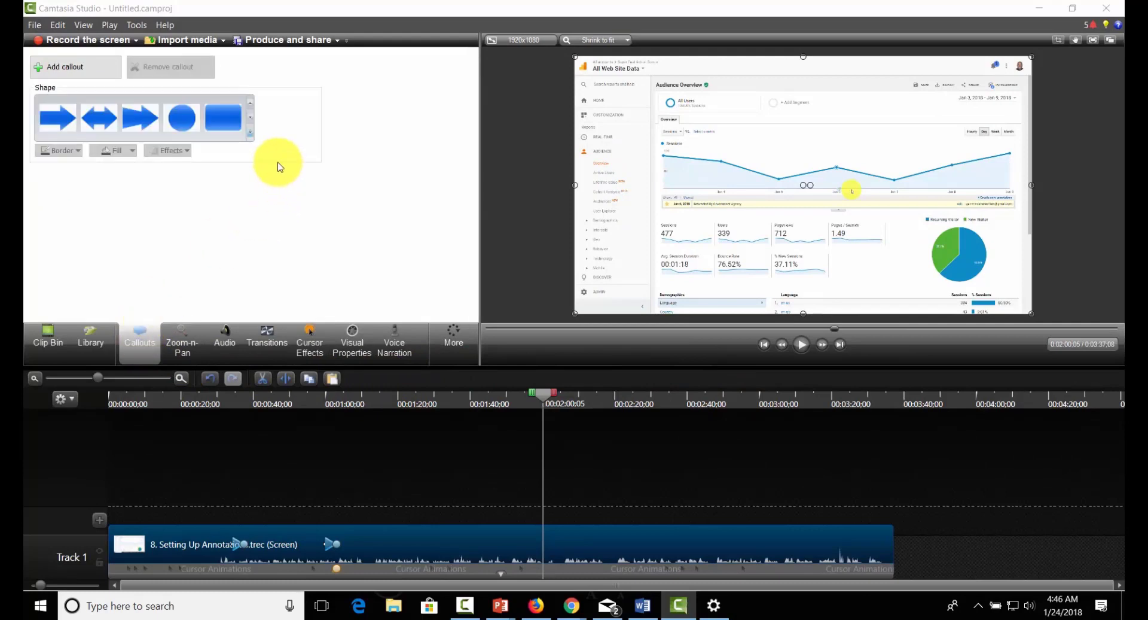
click(250, 132)
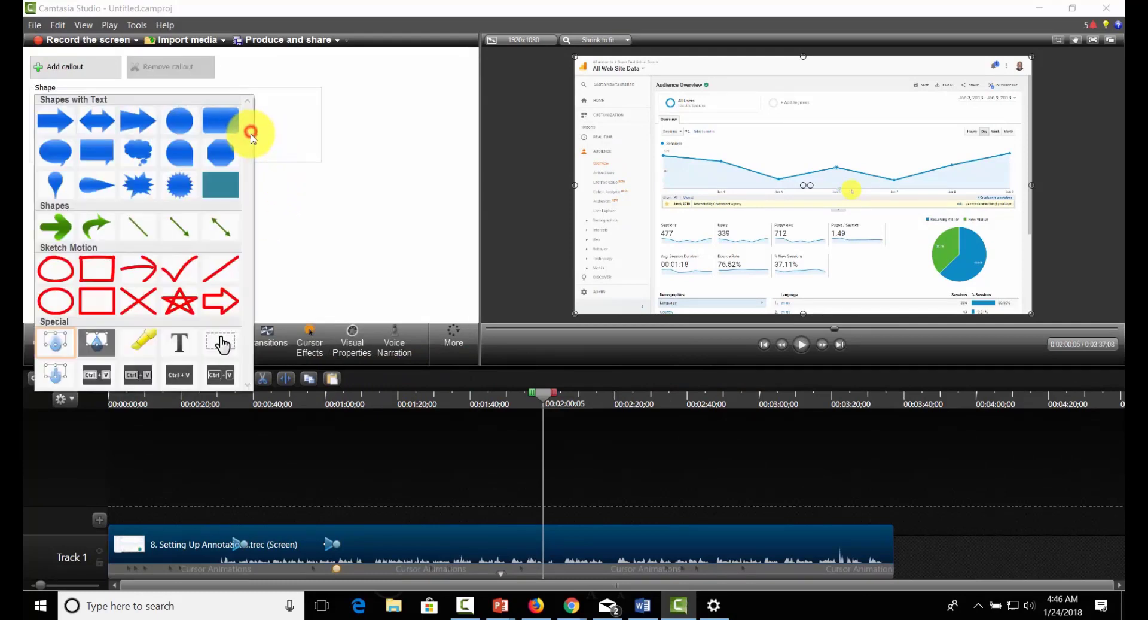
click(57, 341)
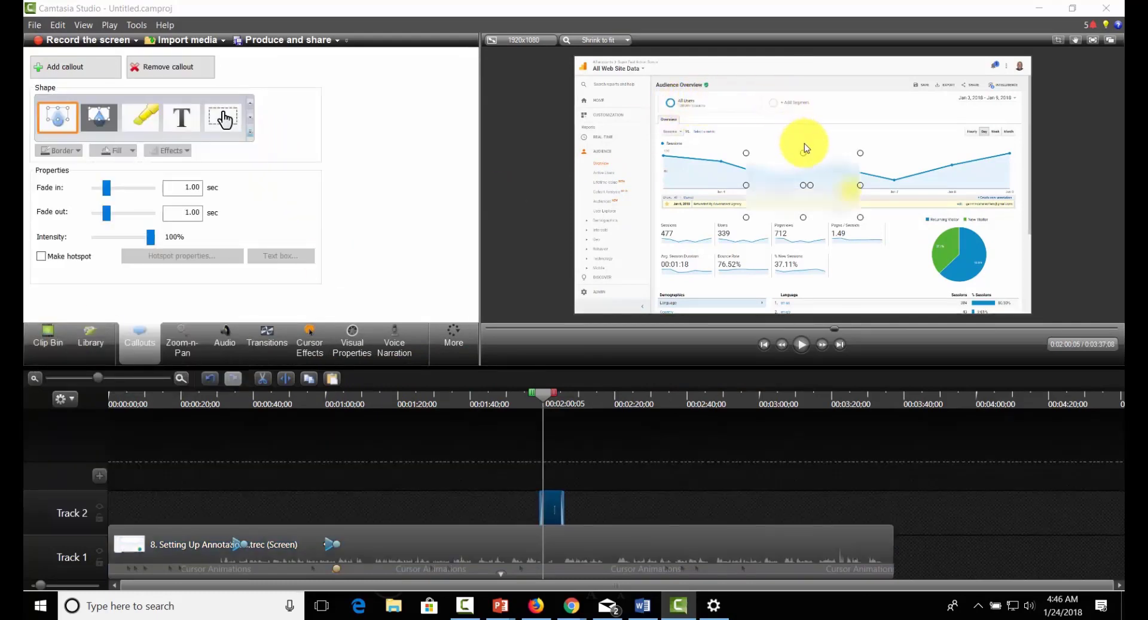
drag(802, 155, 960, 78)
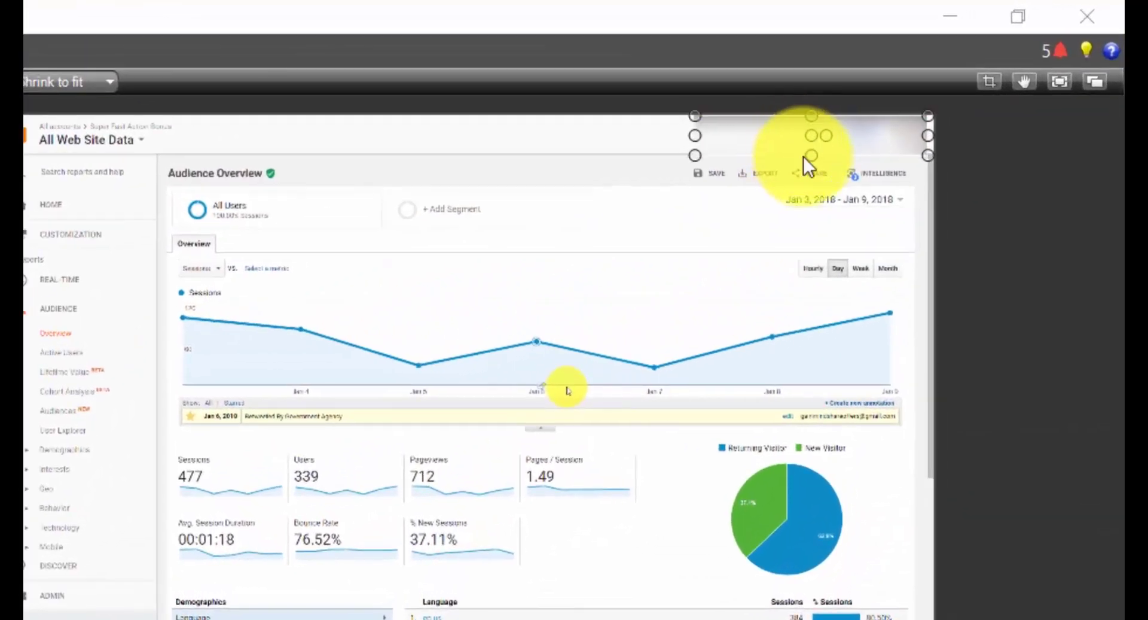
drag(808, 155, 812, 235)
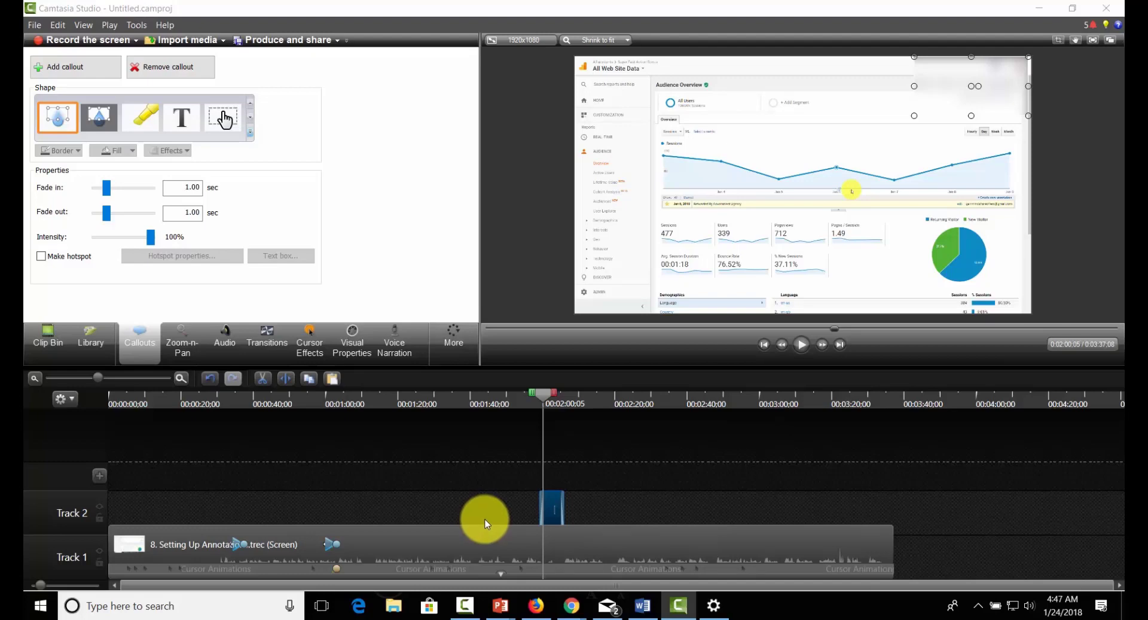
Step: Enable noise removal on the Track 1 recording with the section from about 0:00:18;05 to 0:00:25;00 selected, then clear the selection
click(171, 541)
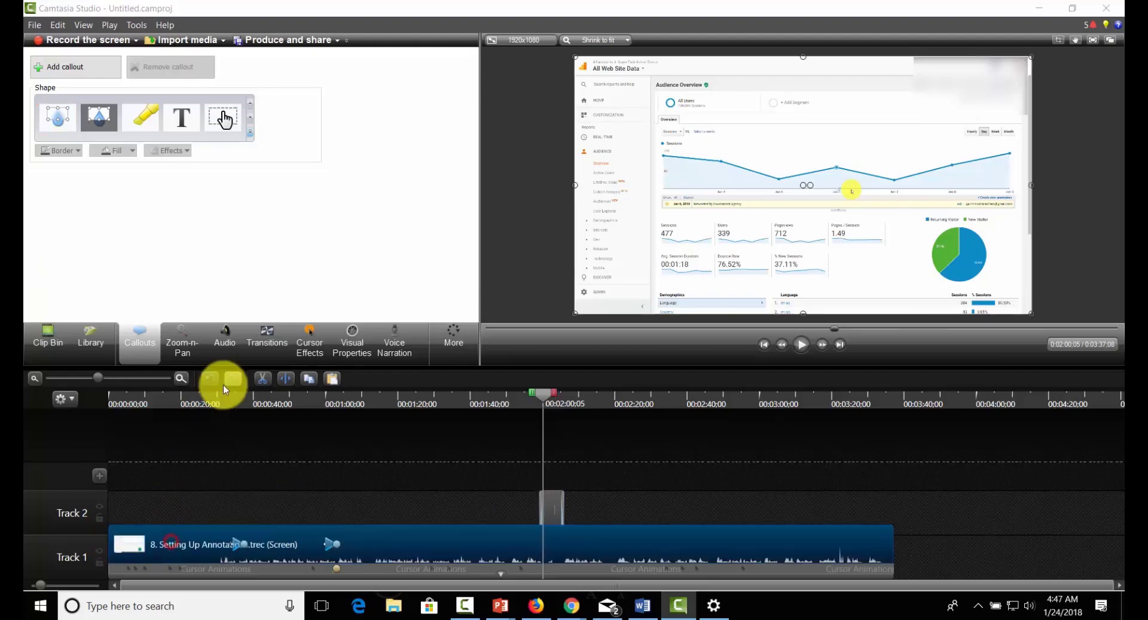
click(226, 333)
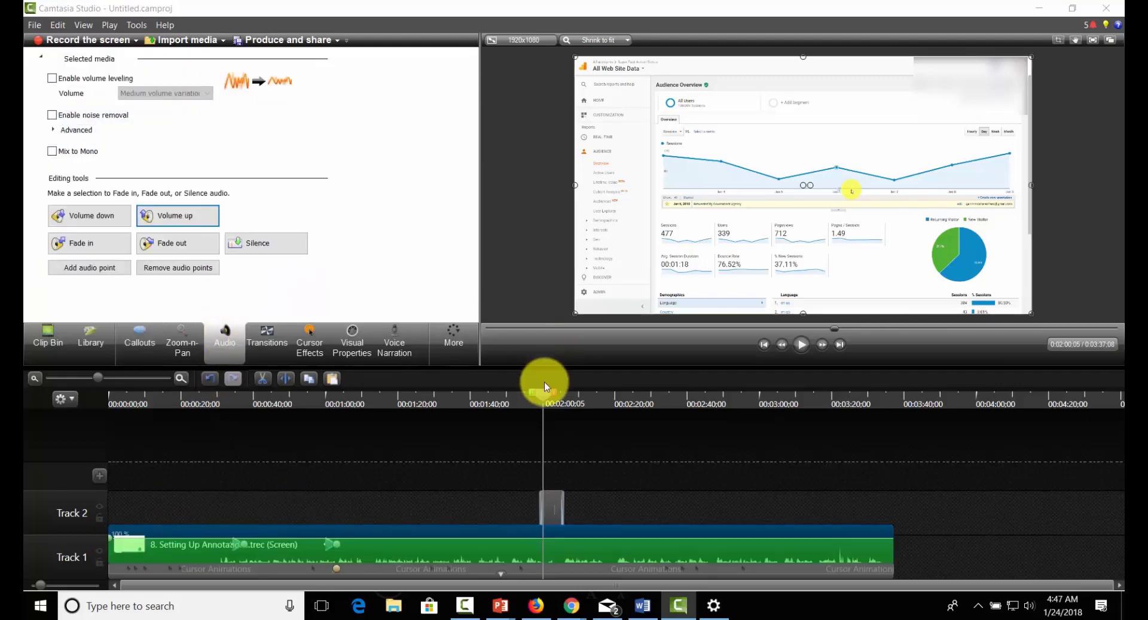
drag(543, 392, 174, 440)
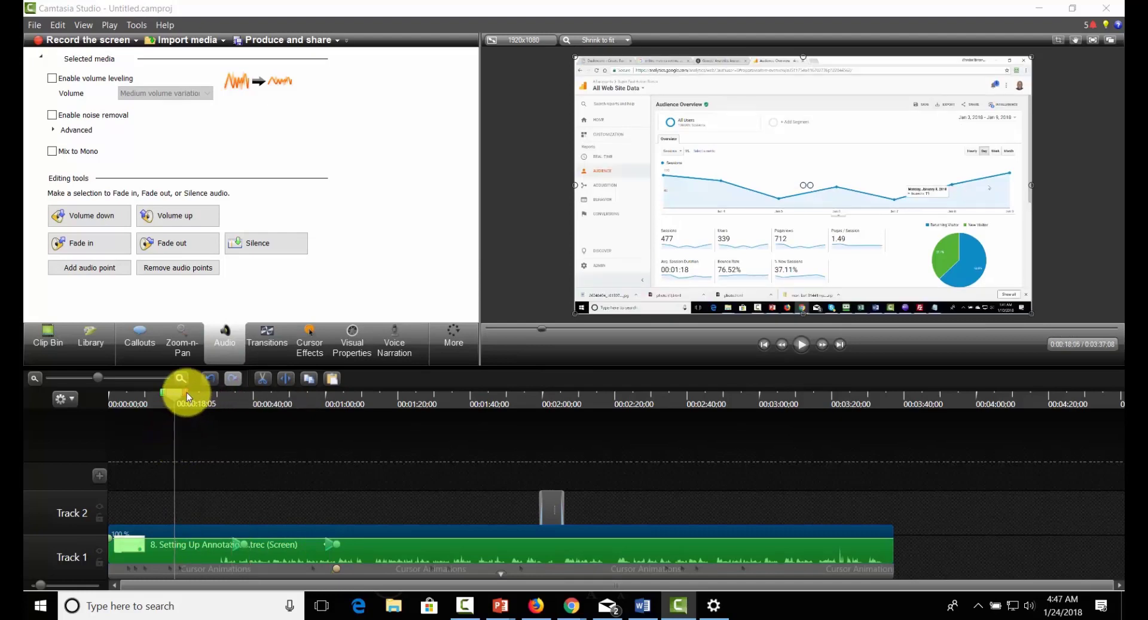
drag(186, 392, 211, 398)
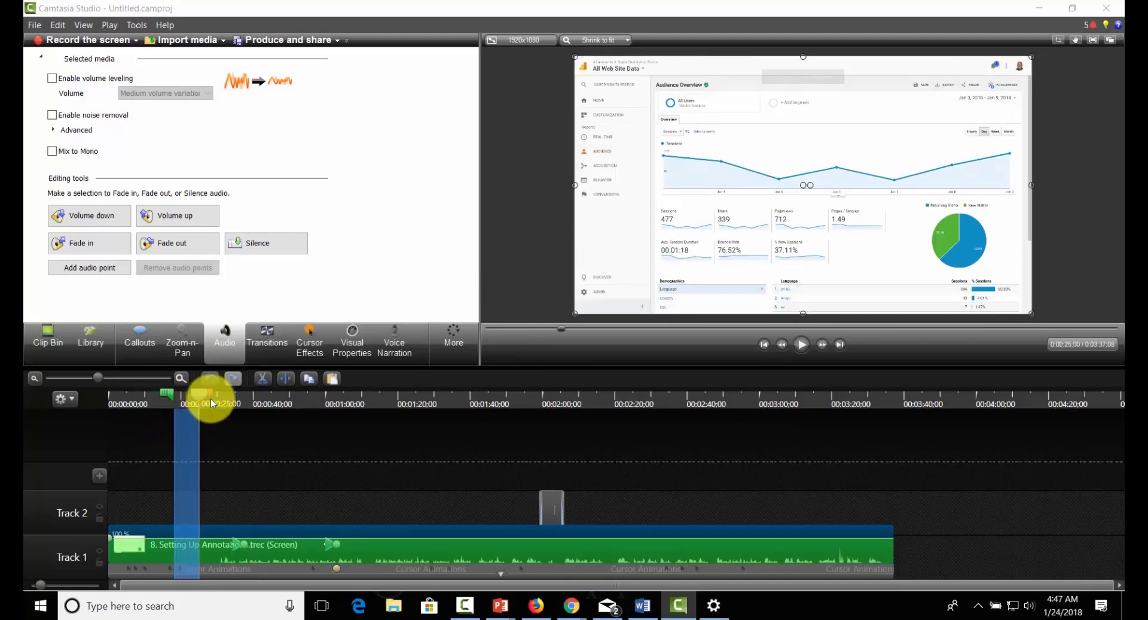
click(56, 118)
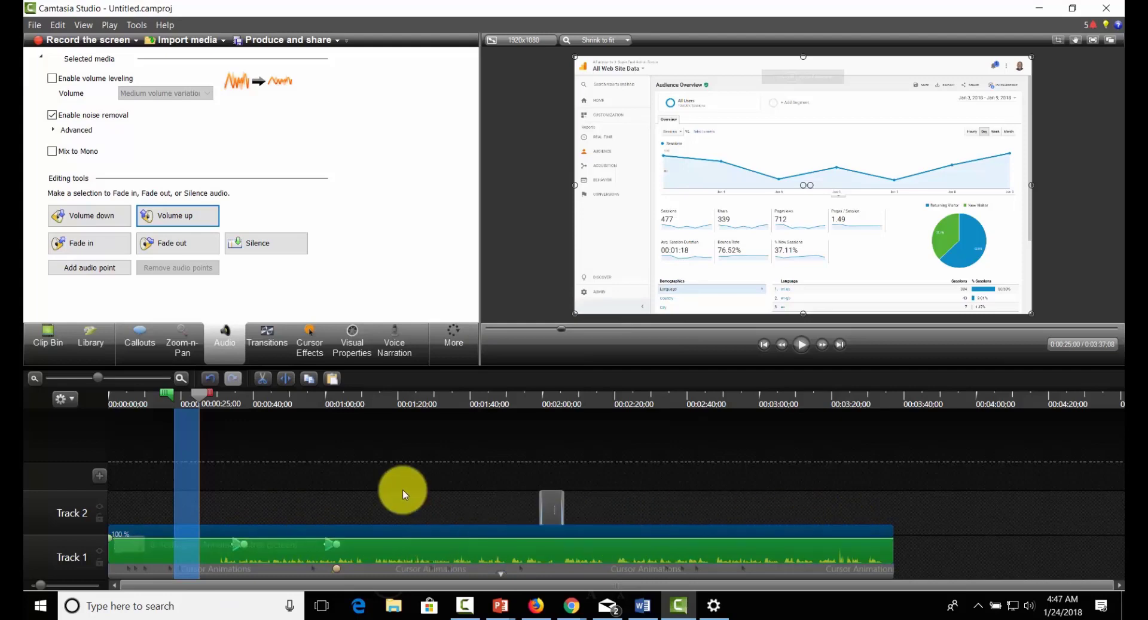
double_click(199, 396)
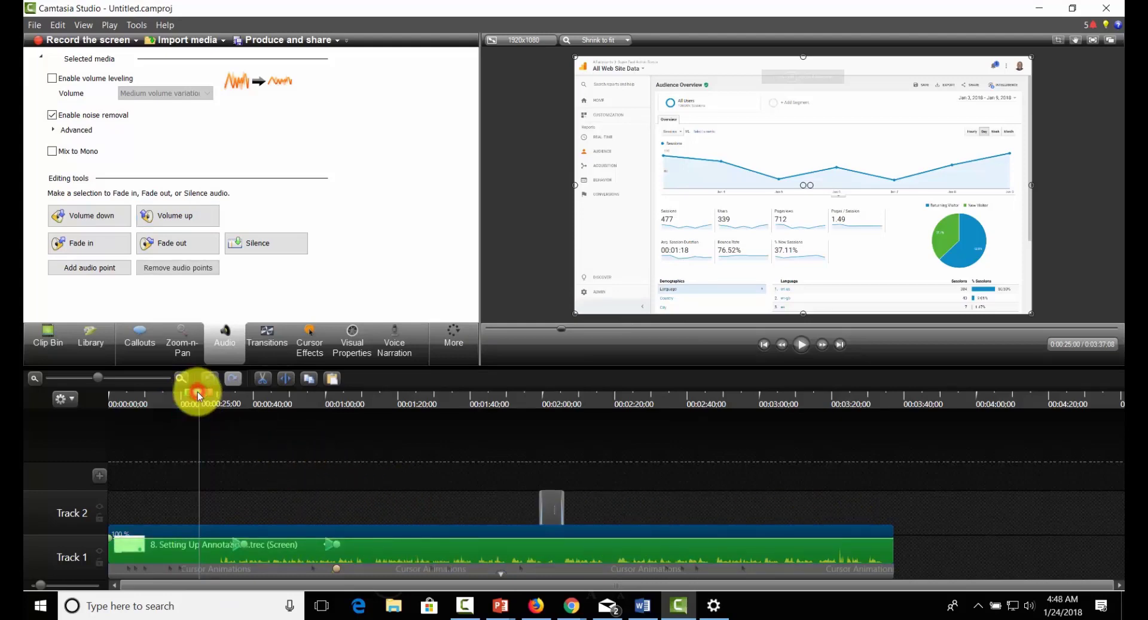
Step: Cut the section from about 0:03:21 to 0:03:27;23 out of the recording
drag(199, 393, 833, 414)
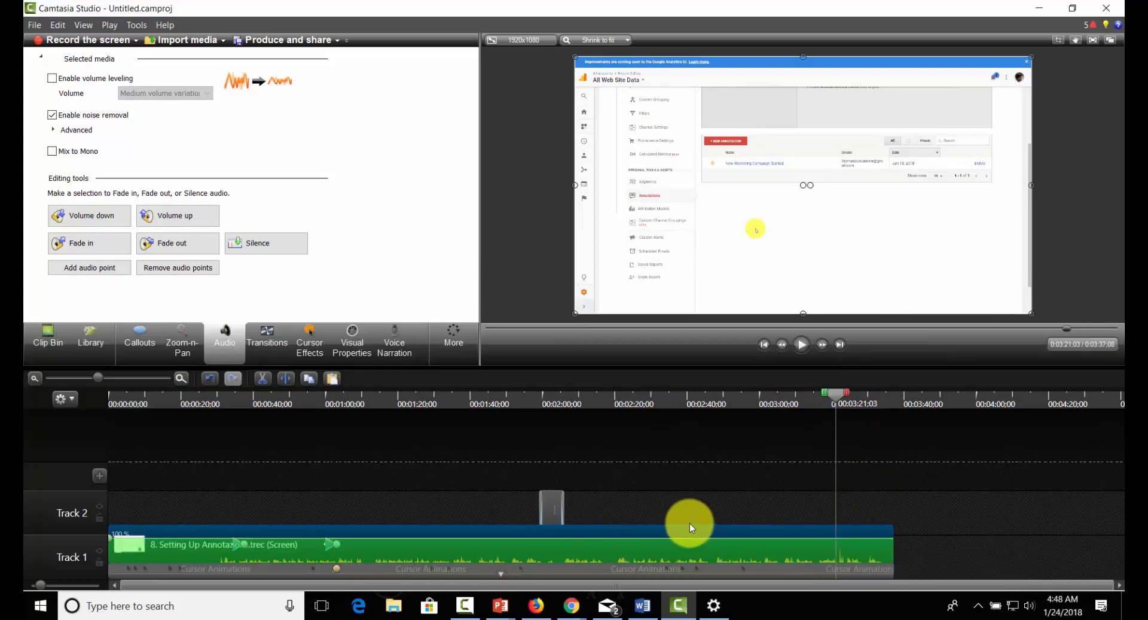
click(181, 378)
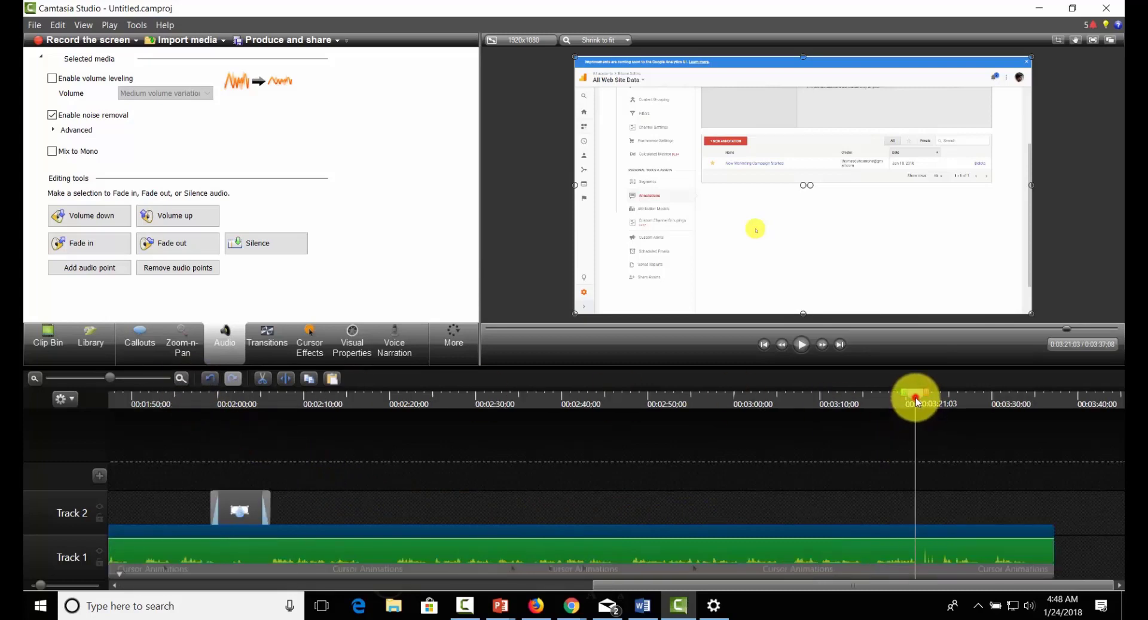
drag(916, 398, 984, 404)
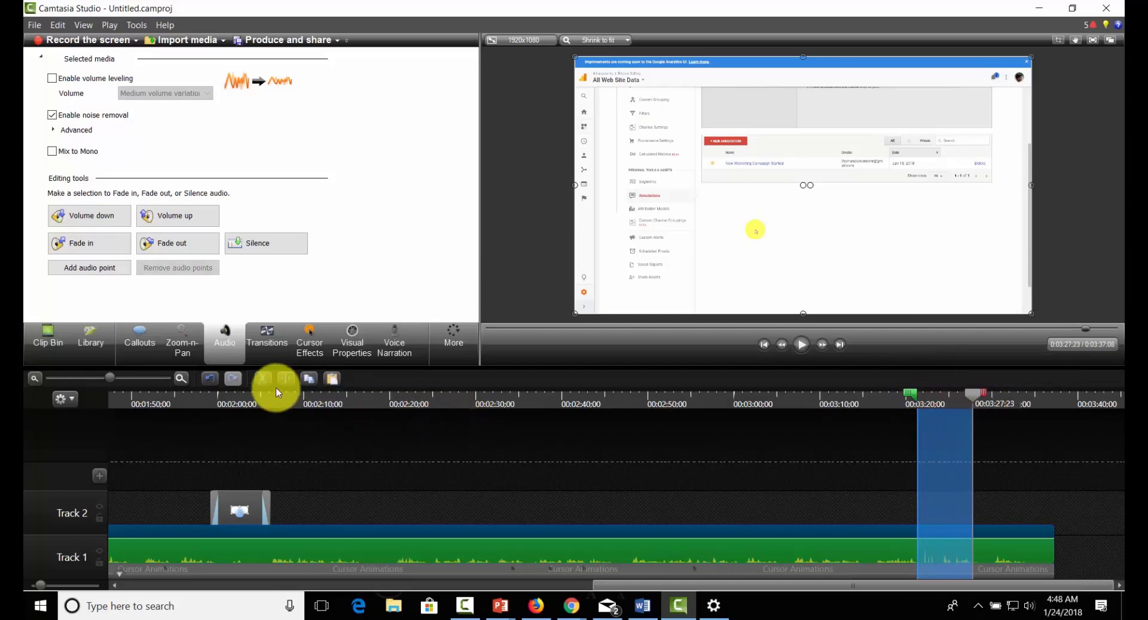
click(263, 378)
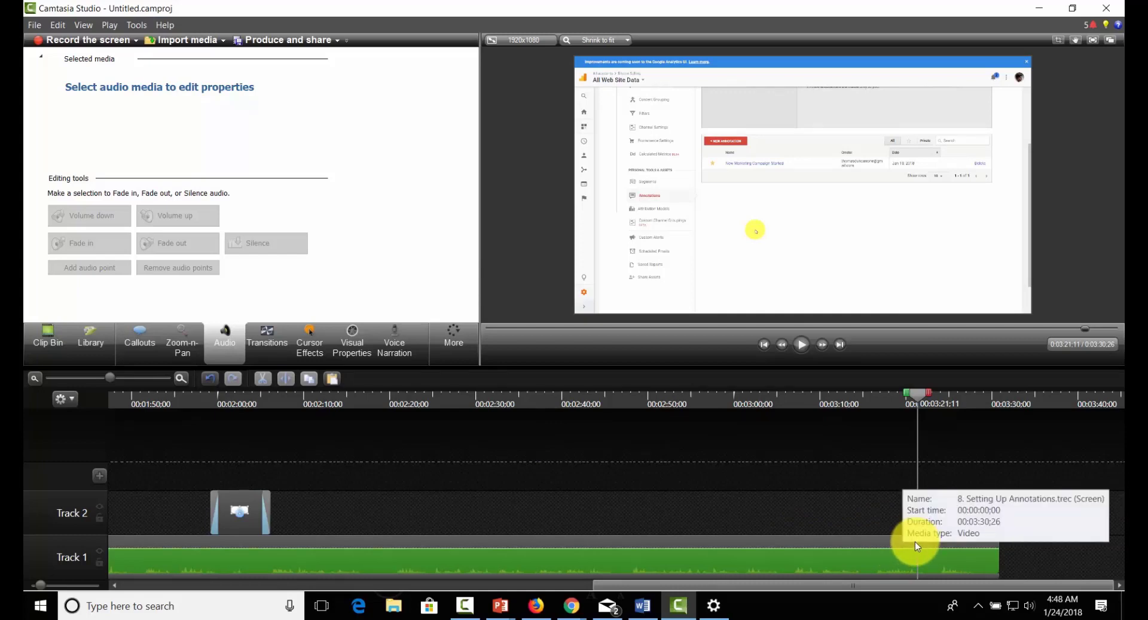
click(474, 463)
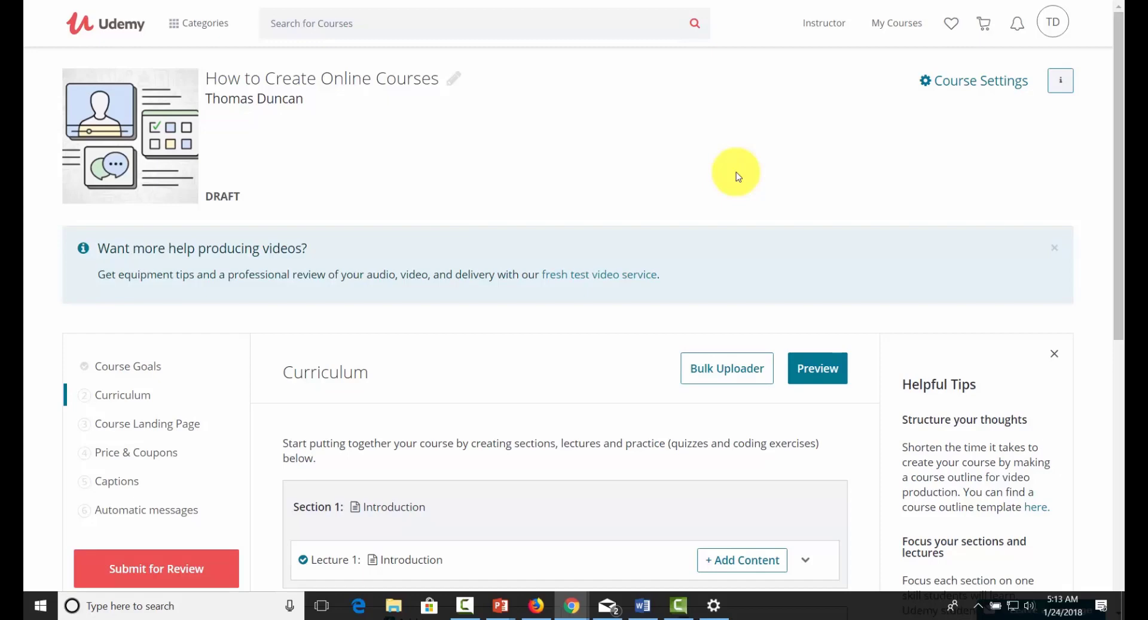
Step: In the browser, look through the GoToWebinar, Zoom, join.me and Instant Teleseminar home pages
key(ctrl+Tab)
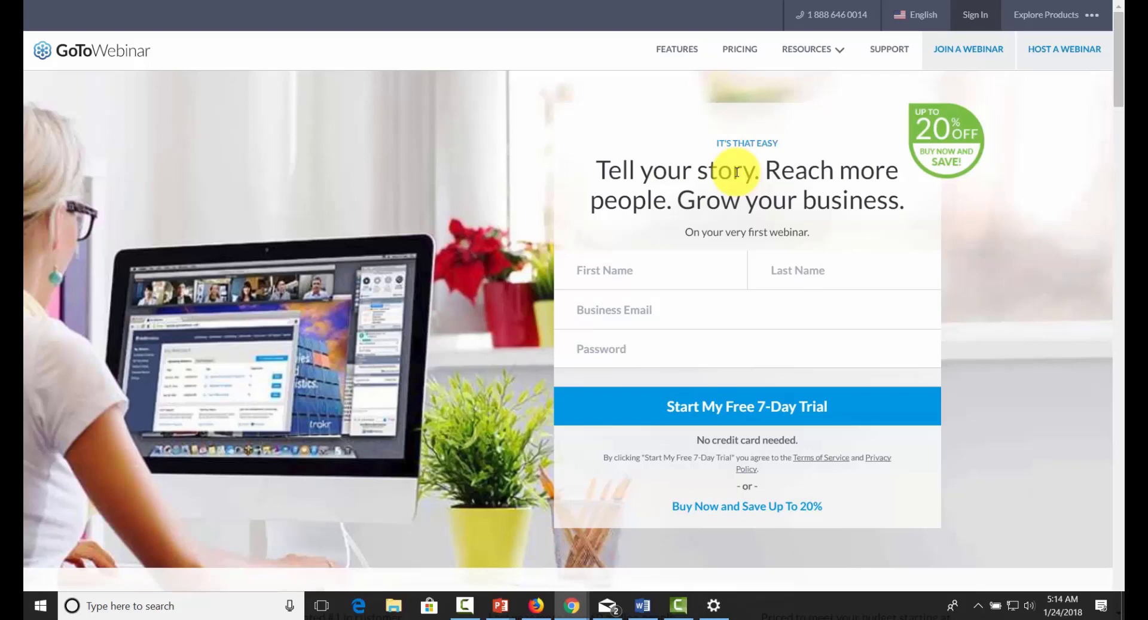
key(ctrl+Tab)
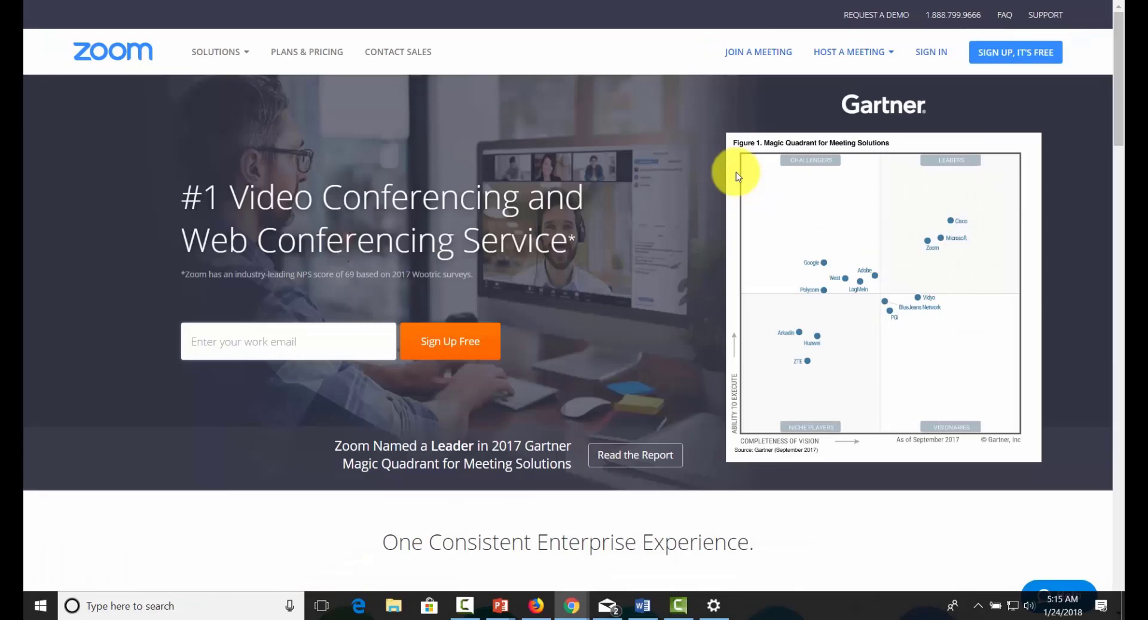
key(ctrl+Tab)
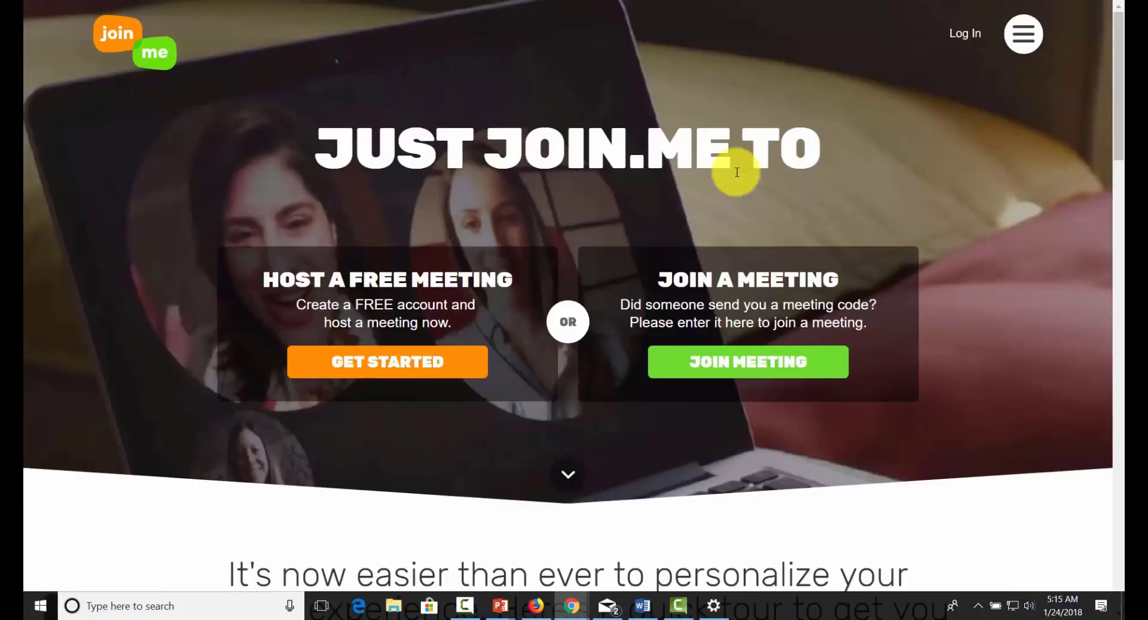
key(ctrl+Tab)
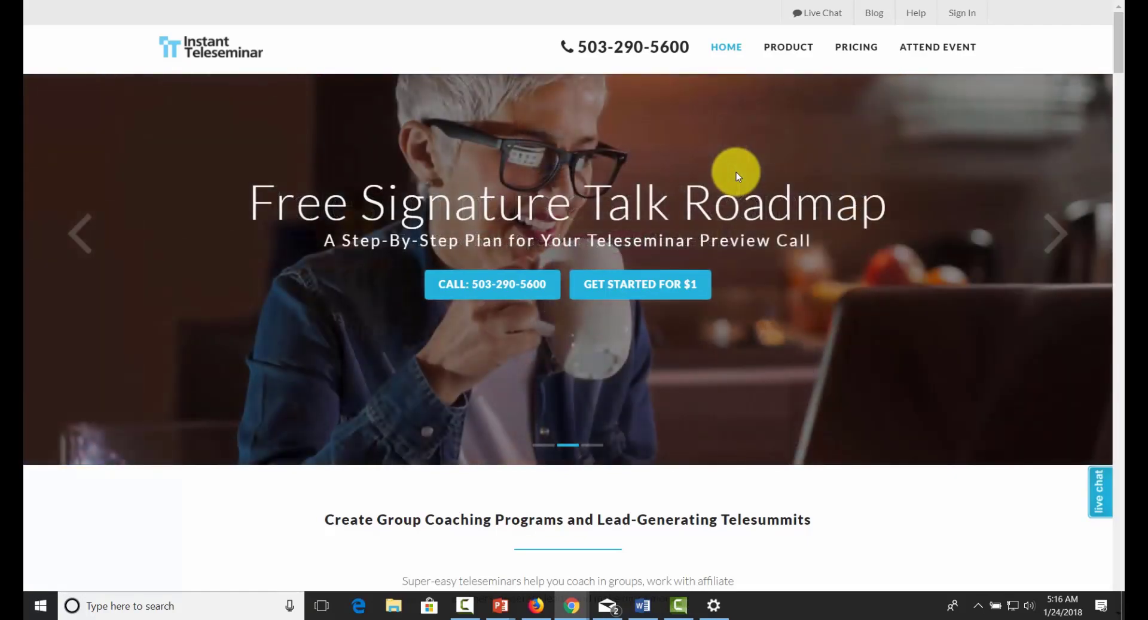
Step: Download the Audacity 2.2.1 installer for Windows from the Audacity website
key(ctrl+Tab)
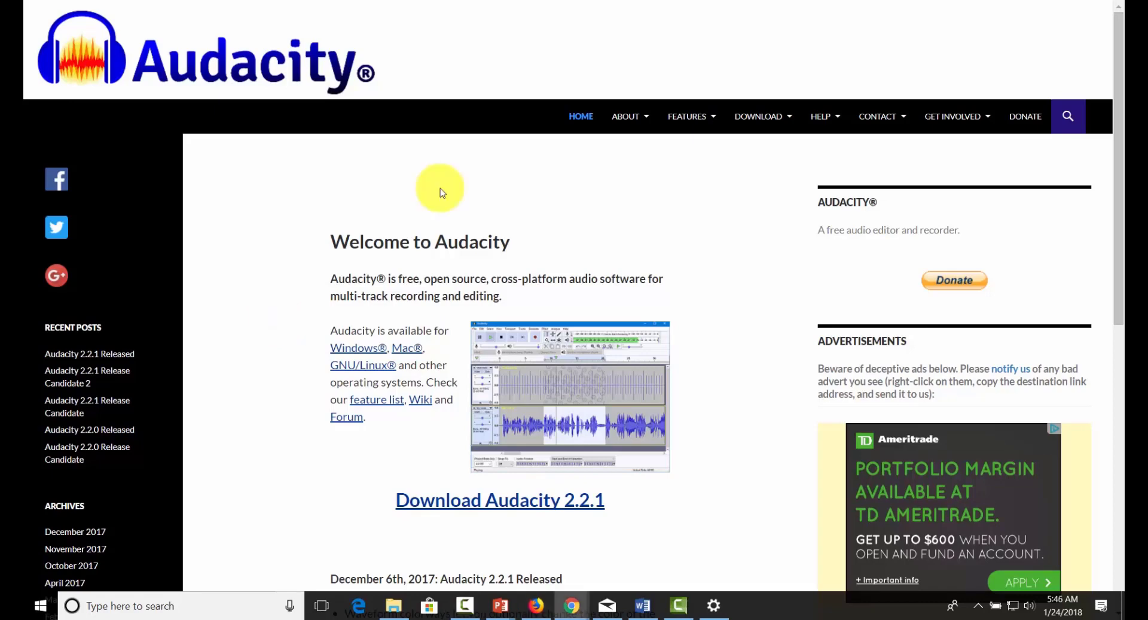
mouse_move(789, 120)
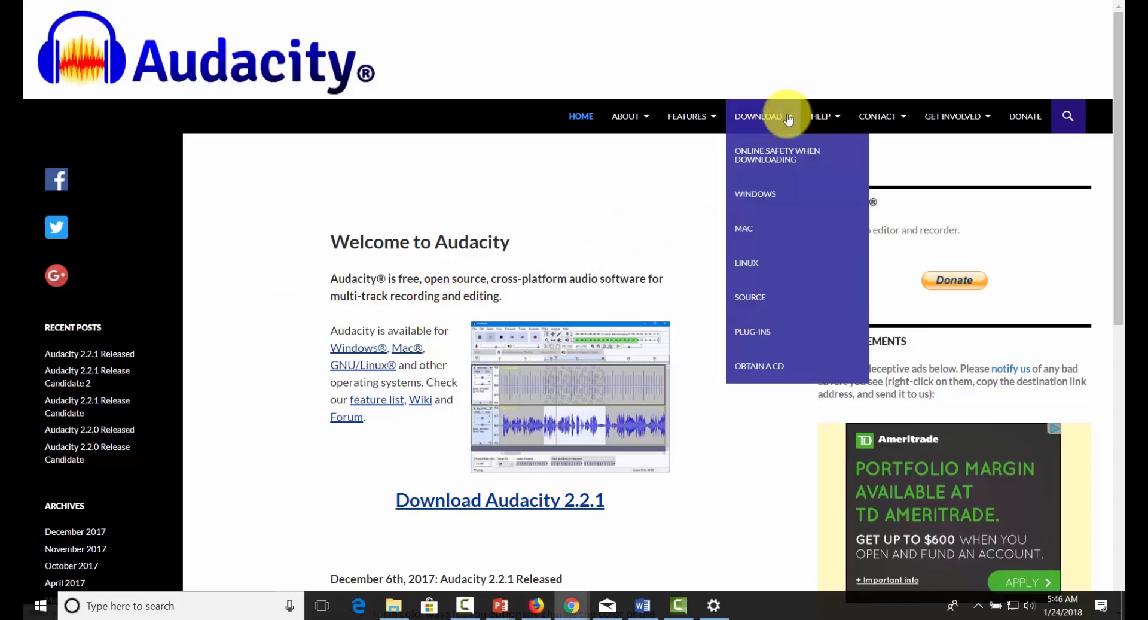
click(755, 194)
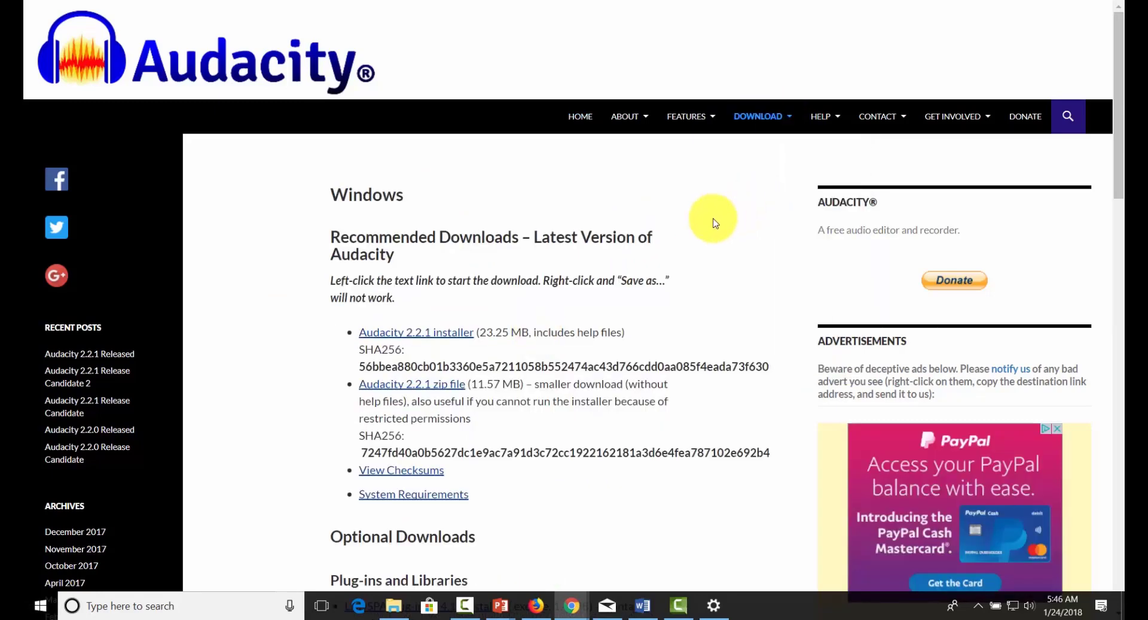
click(444, 333)
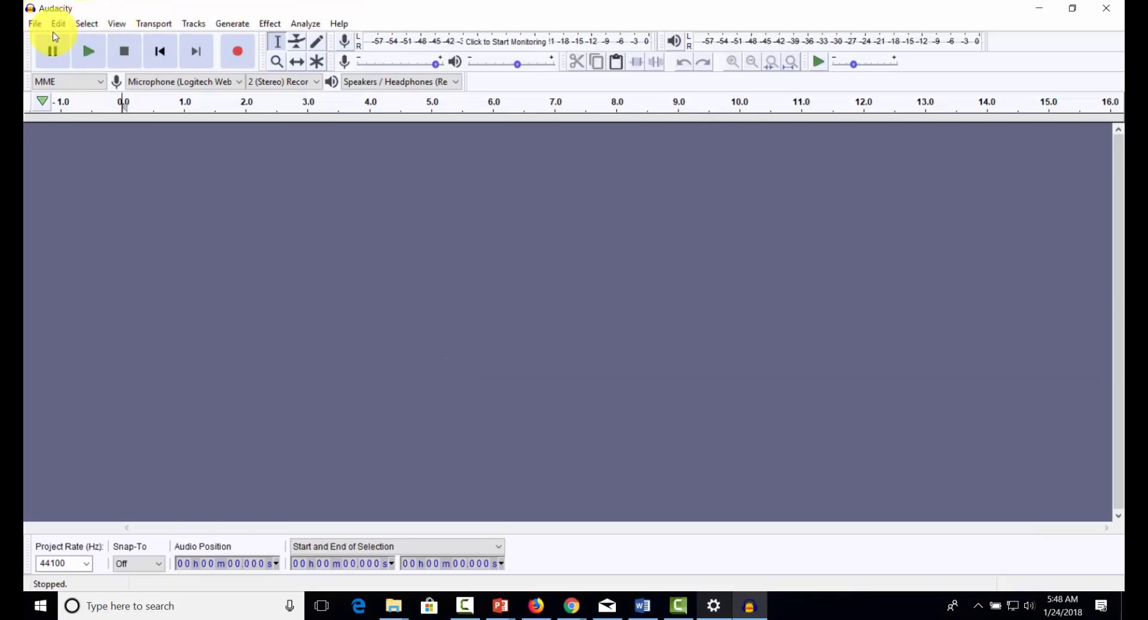
click(35, 24)
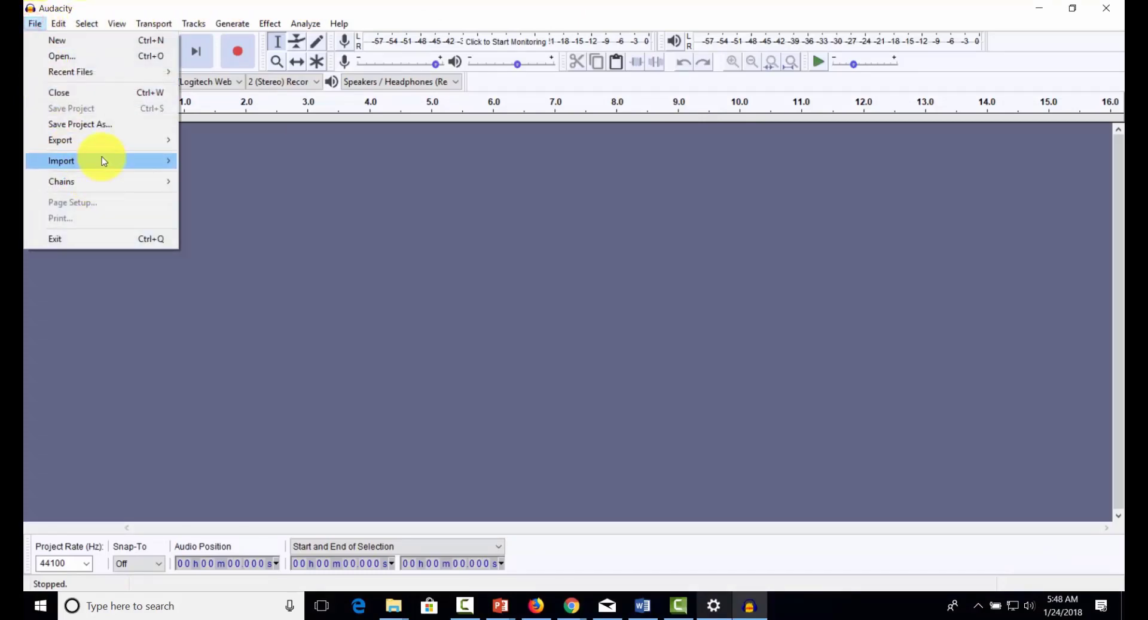
mouse_move(103, 160)
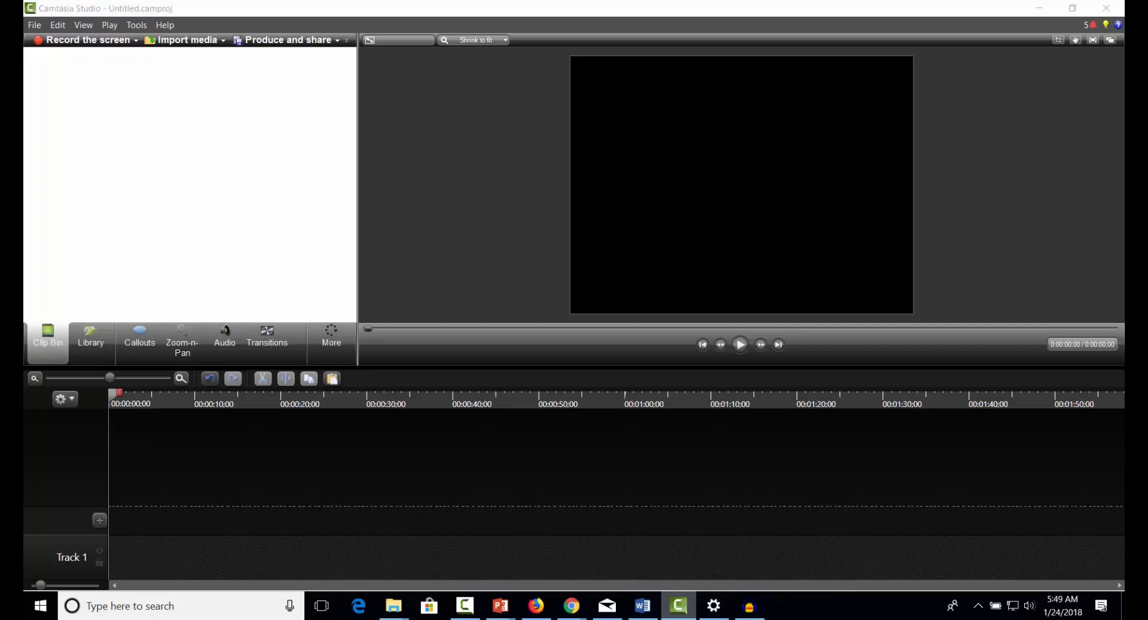
Step: In a blank Camtasia Studio project, import Locating Market.wav into the clip bin and add it to the timeline at the playhead
drag(24, 205, 201, 173)
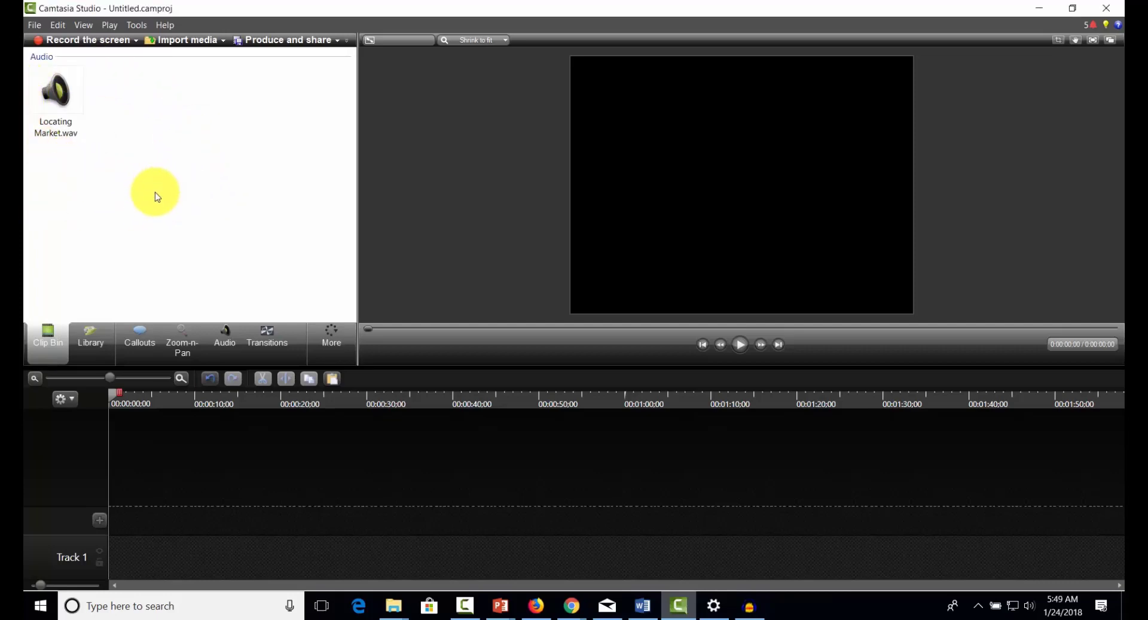
right_click(47, 109)
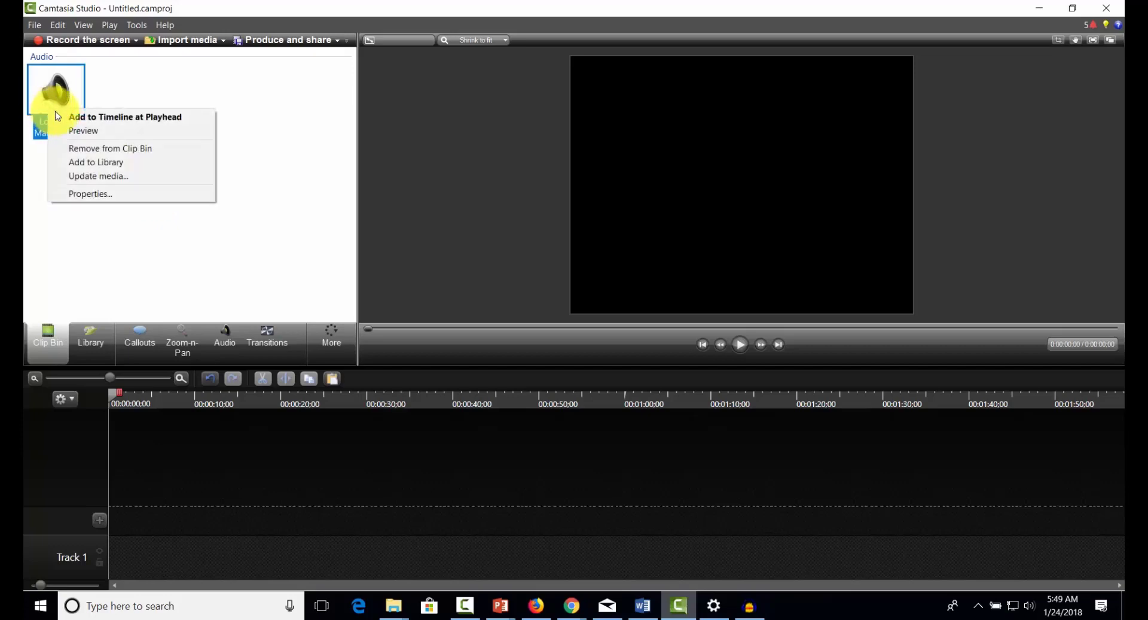
click(78, 117)
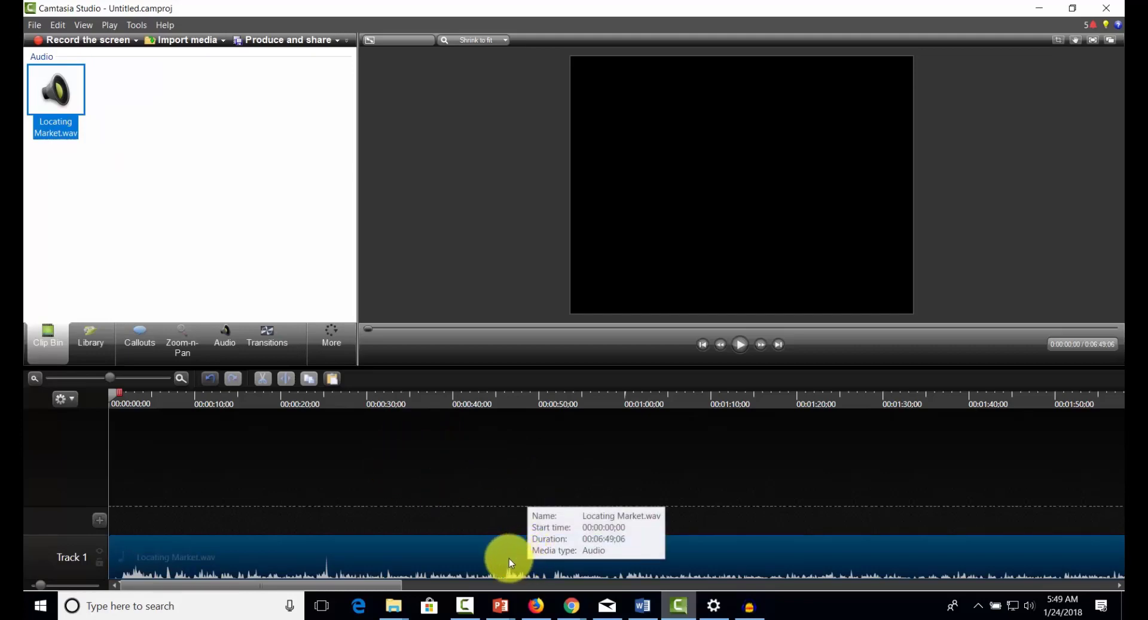
Step: Select the quiet opening of Locating Market.wav up to 0:00:01;11, enable noise removal on the clip, and cut the selected section
click(182, 376)
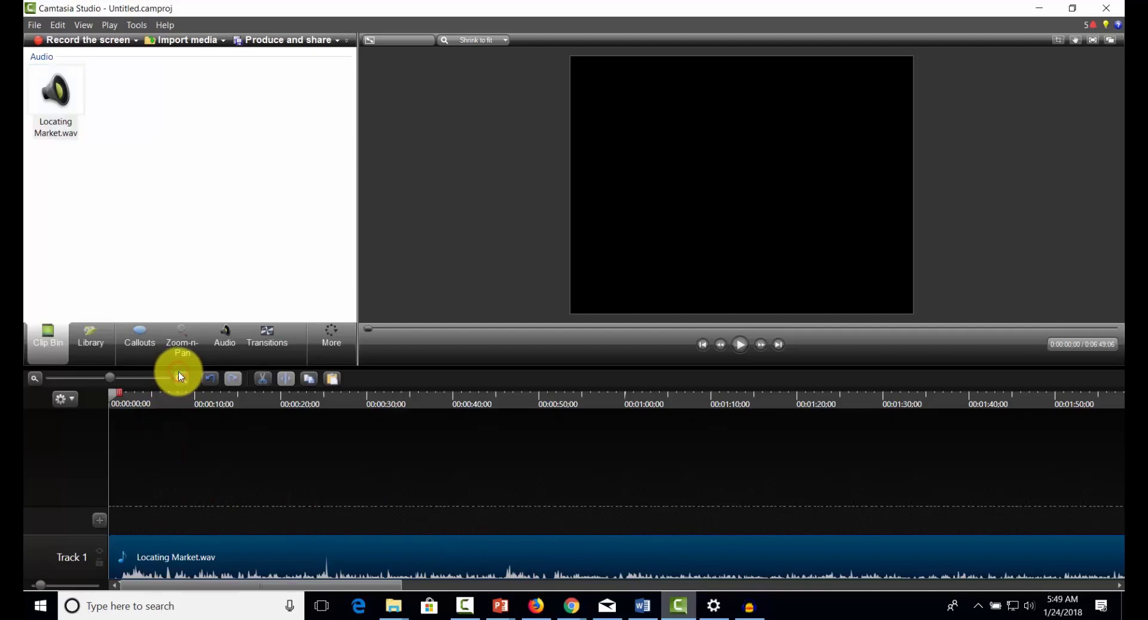
click(181, 379)
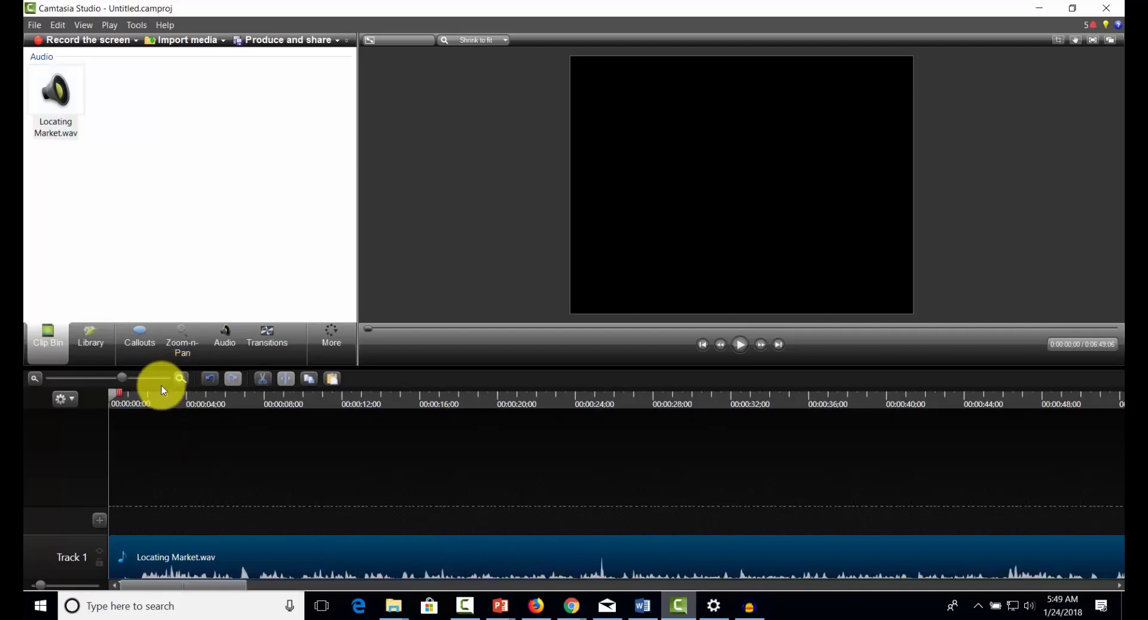
drag(121, 392, 146, 396)
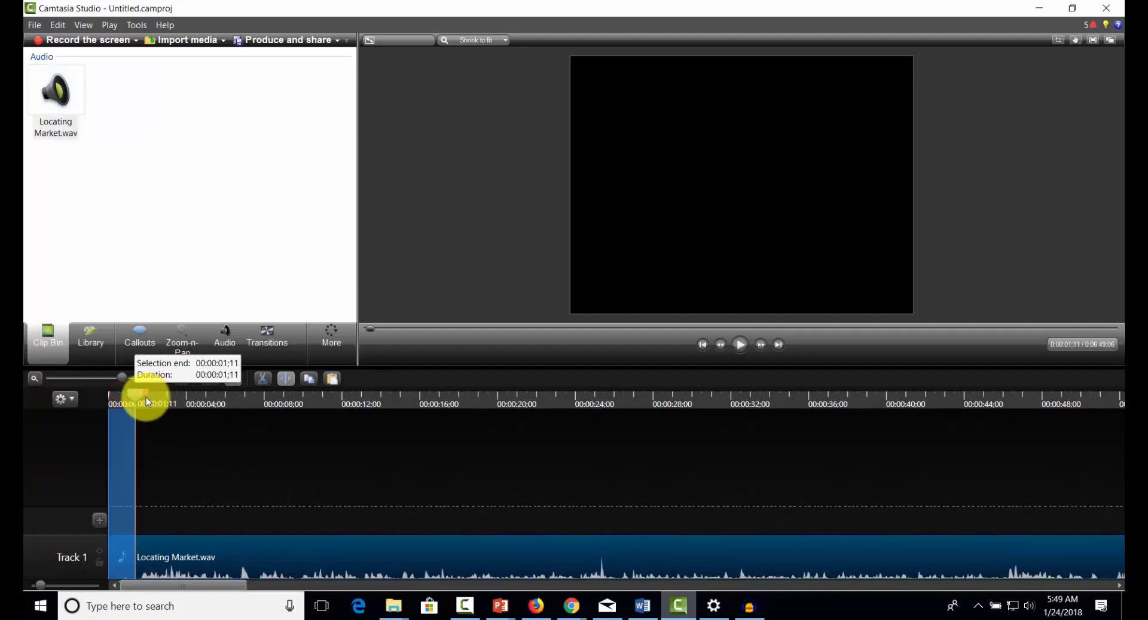
click(224, 340)
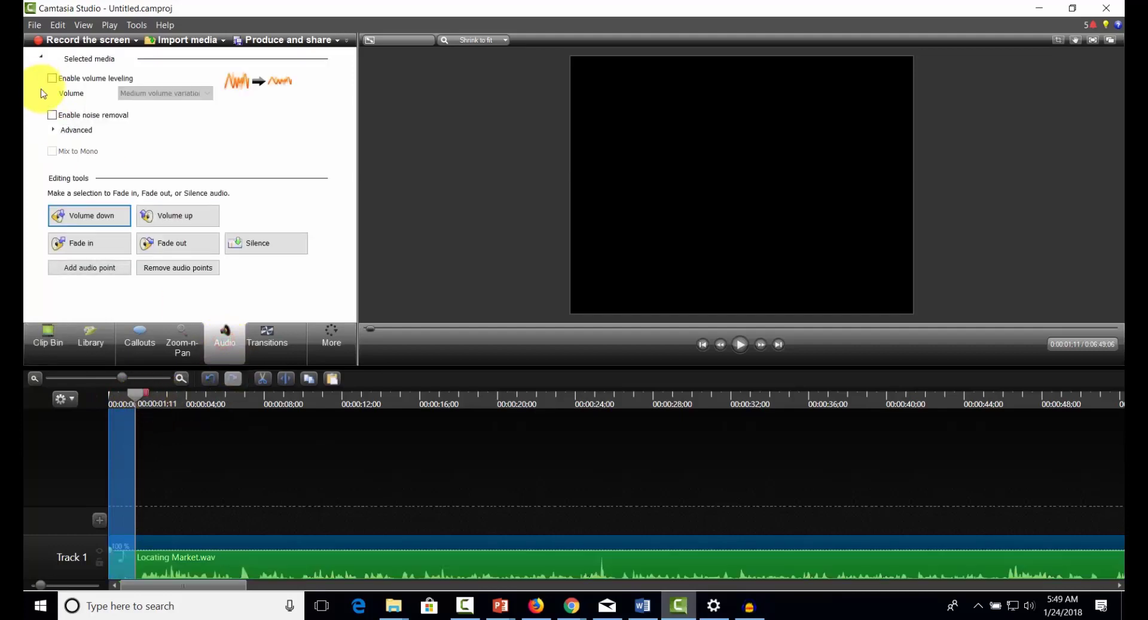
click(52, 115)
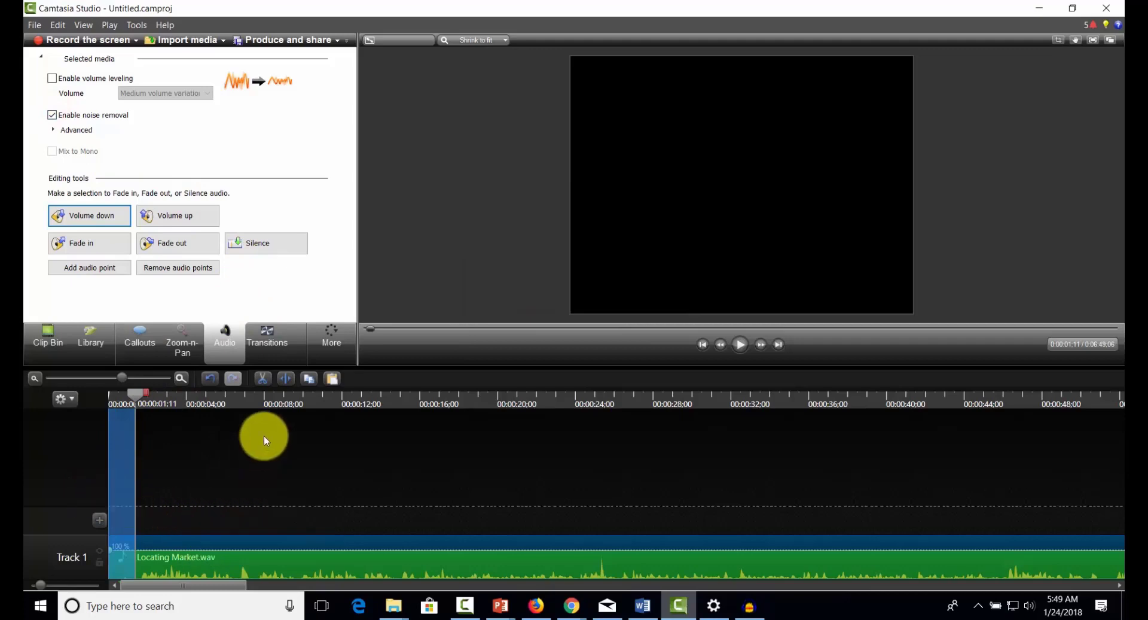
click(260, 378)
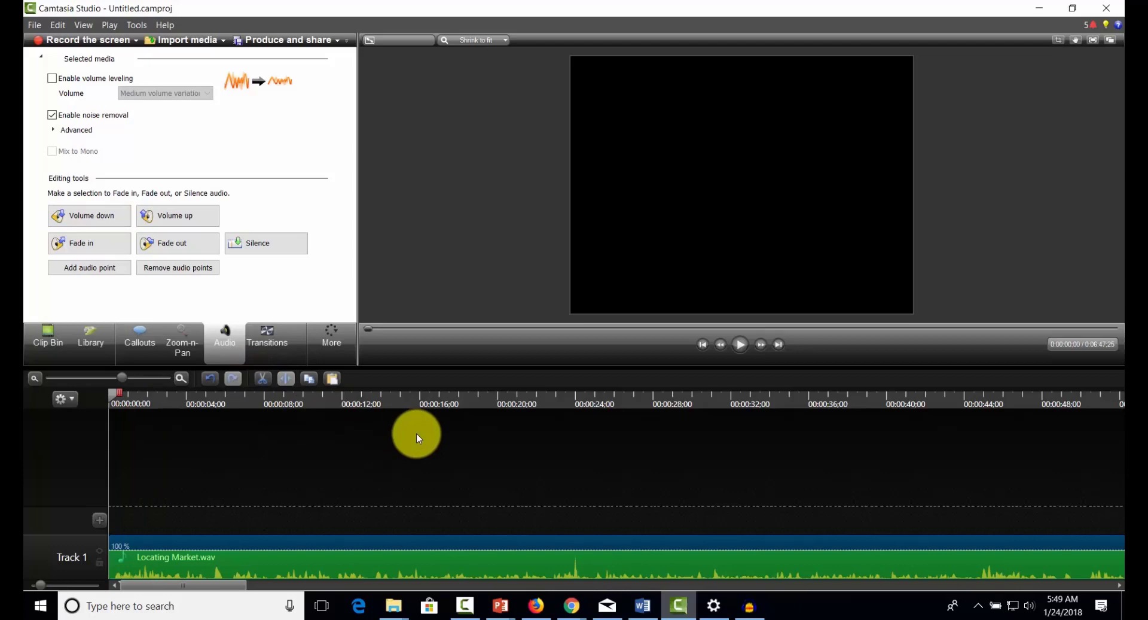
Step: Show the available produce and share options for the cleaned-up Locating Market.wav audio
click(337, 40)
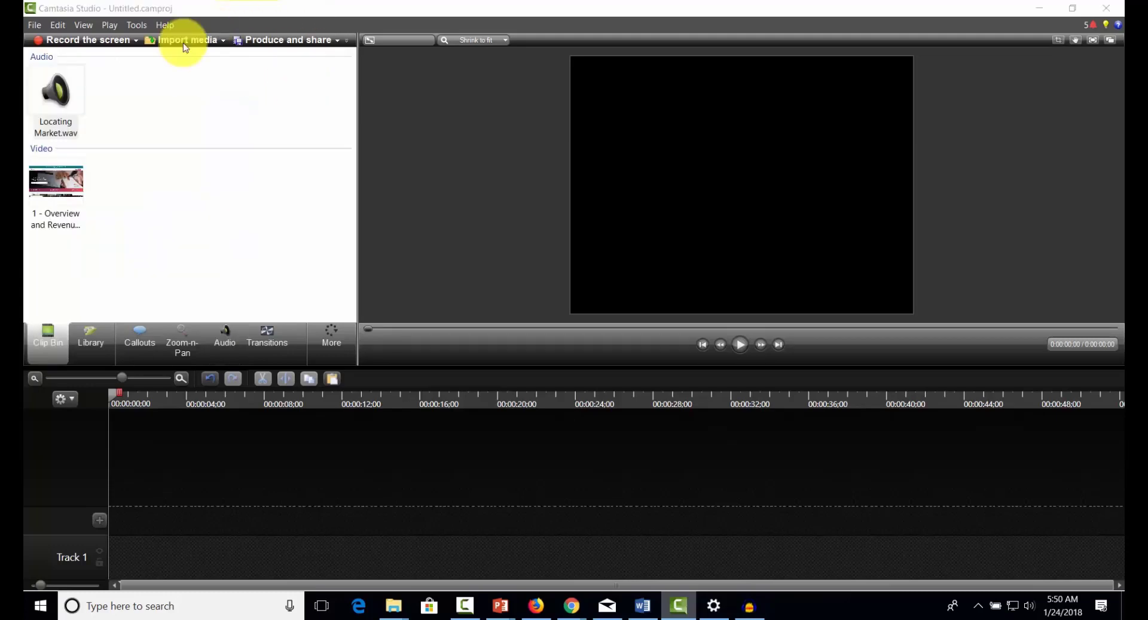
Step: Add the video 1 - Overview and Revenue.mp4 from the clip bin to the timeline at the playhead
click(74, 188)
right_click(74, 188)
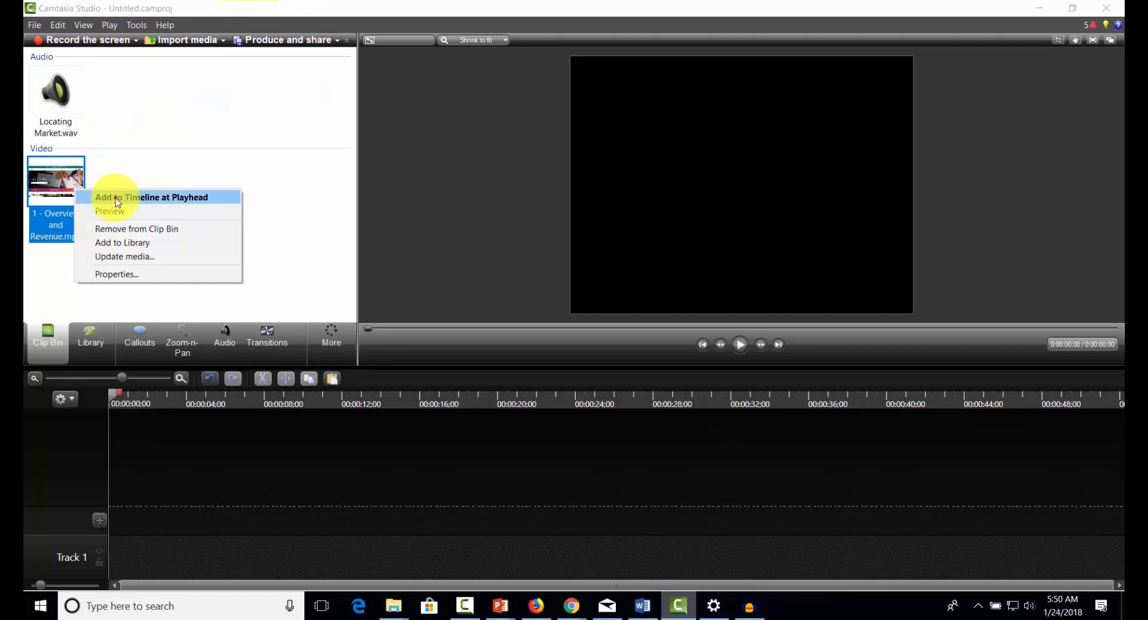
click(111, 196)
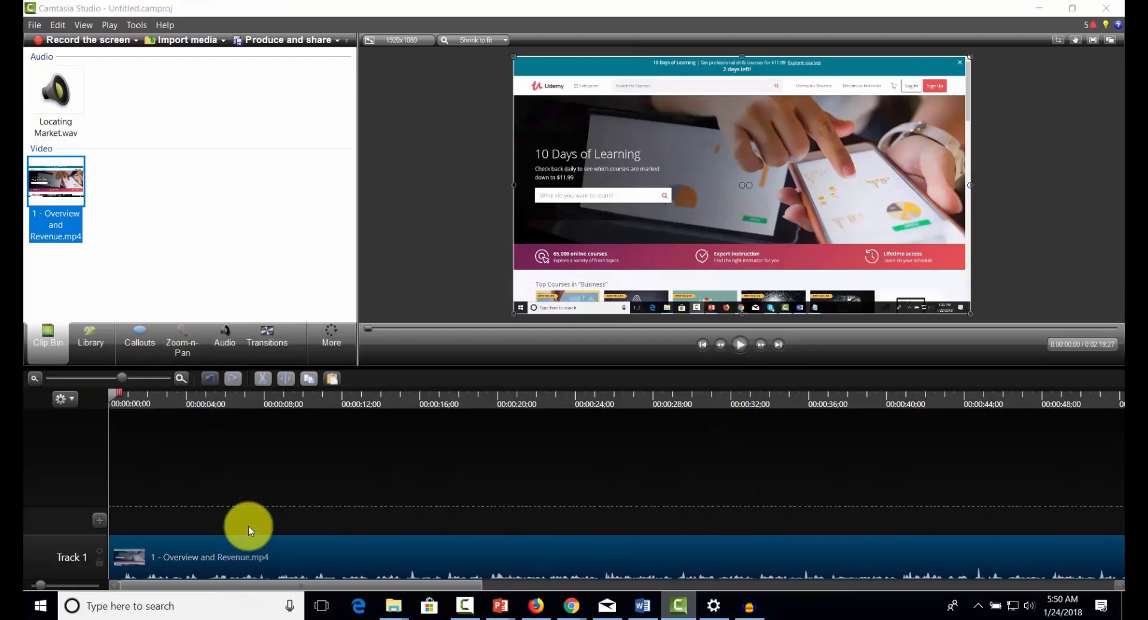
Step: Separate the video and audio of 1 - Overview and Revenue.mp4 and delete the video part from Track 1
click(178, 556)
right_click(177, 557)
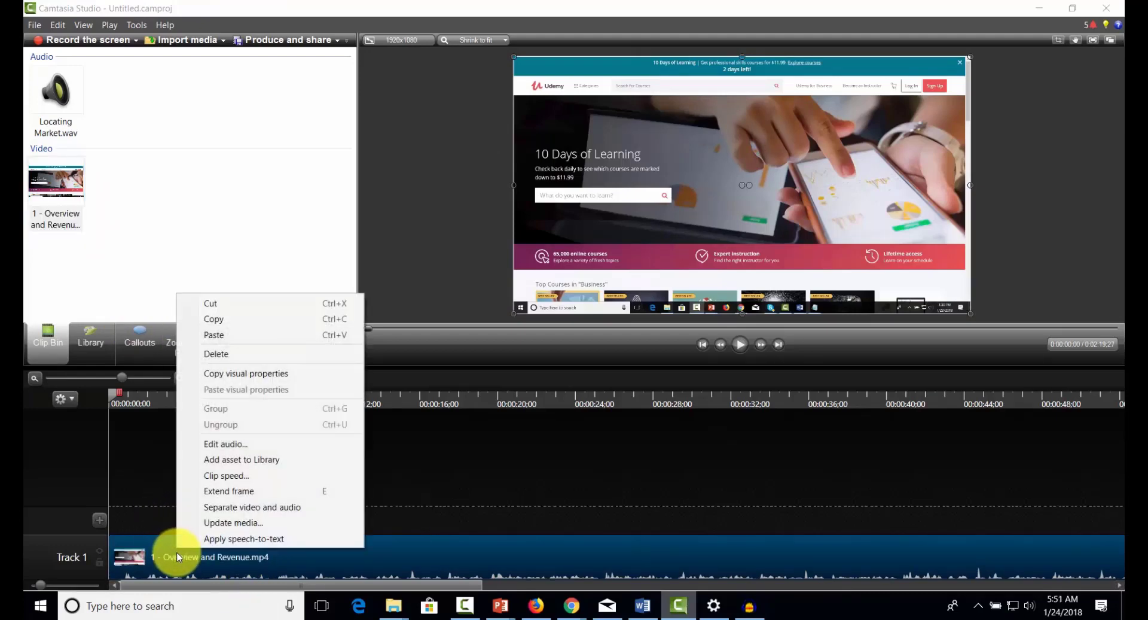
click(250, 508)
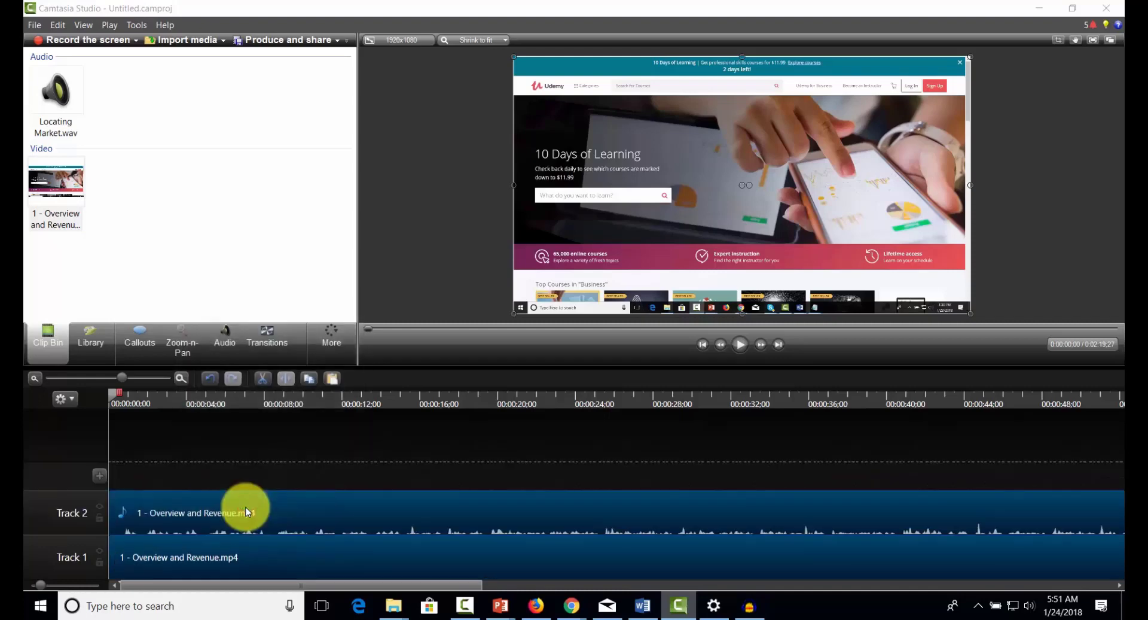
click(200, 565)
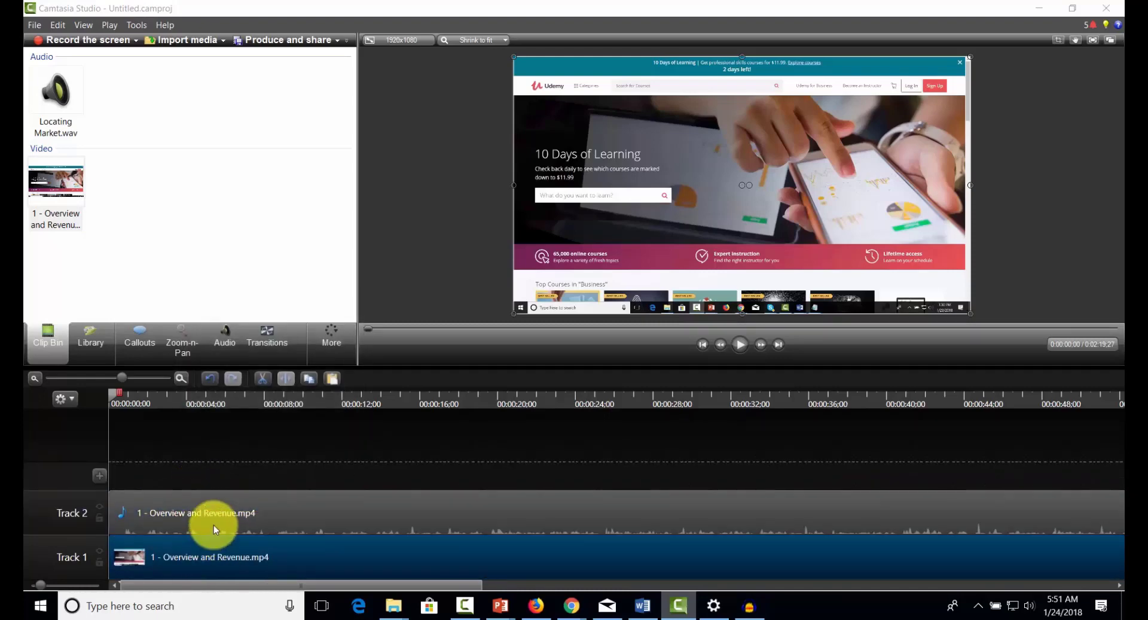
click(217, 556)
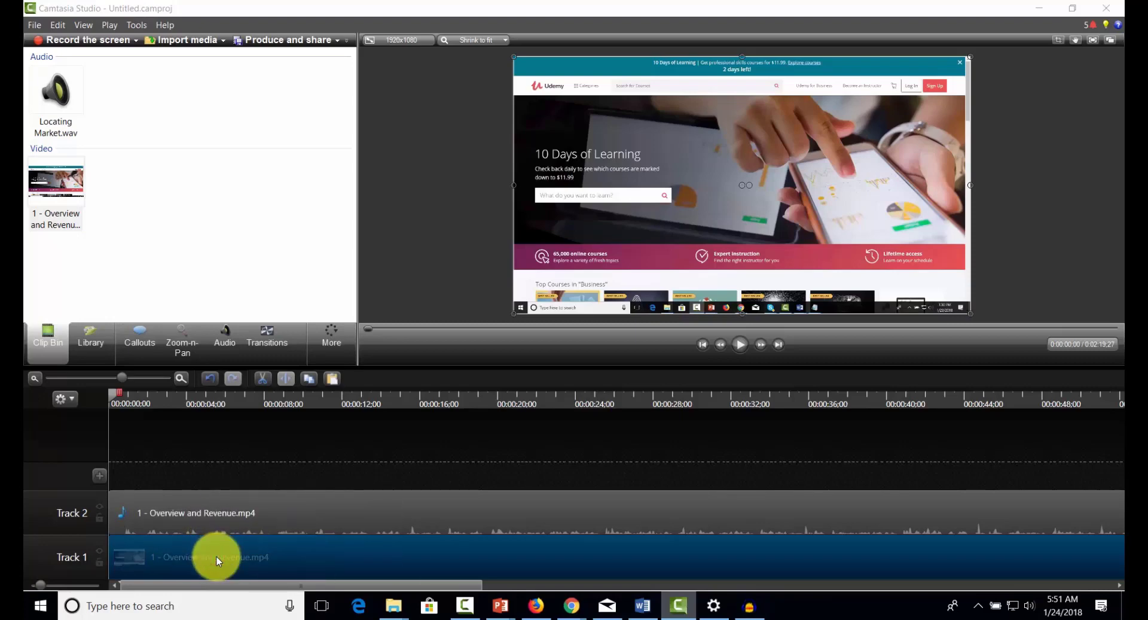
key(Delete)
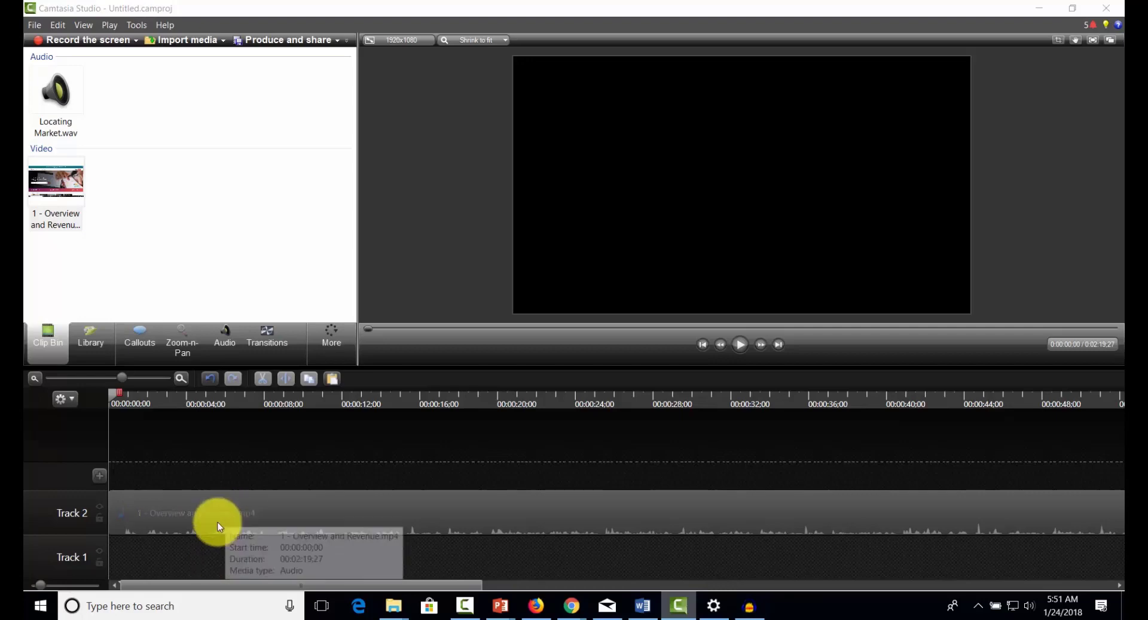
Step: Select the opening of the Track 2 audio up to 0:00:00;24, enable noise removal on the clip, and cut the selected section
drag(116, 393, 136, 406)
click(235, 503)
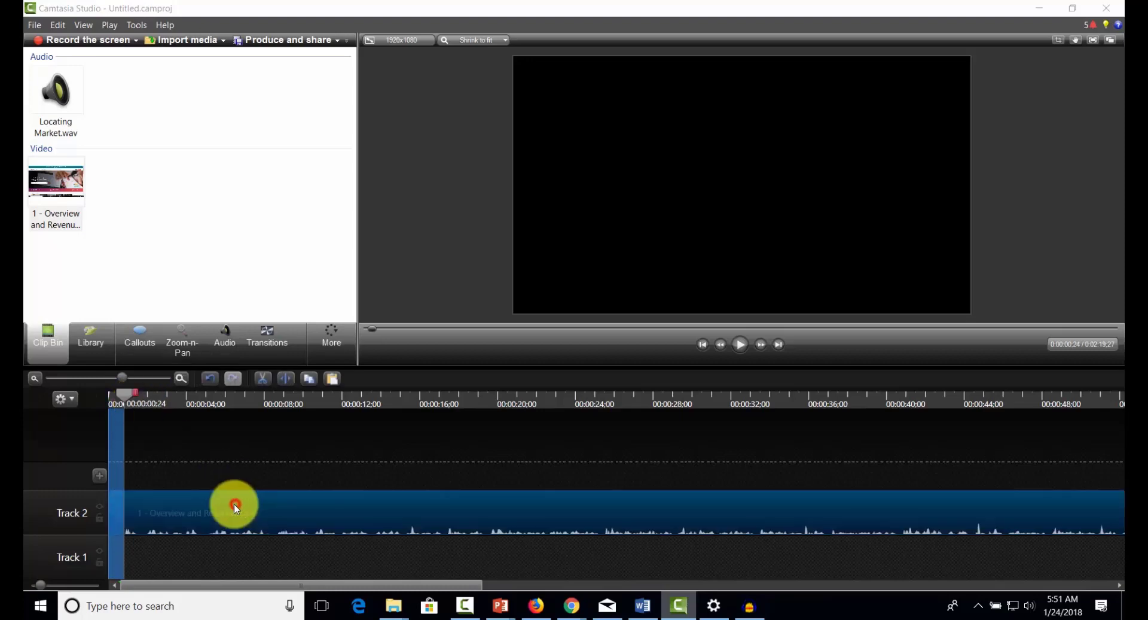
click(217, 342)
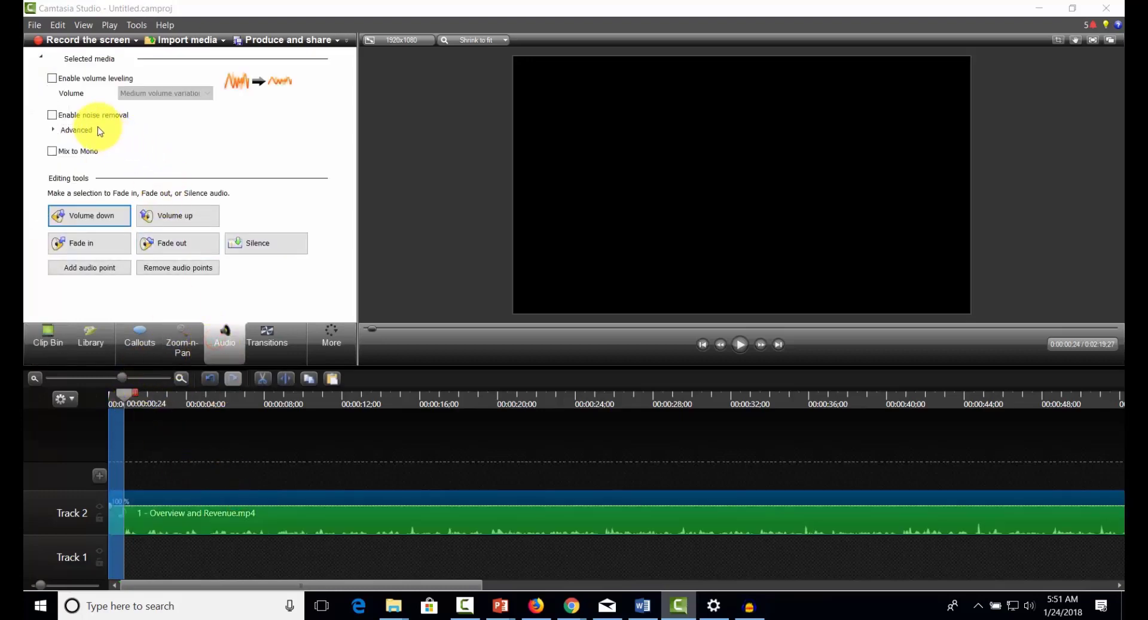
click(53, 113)
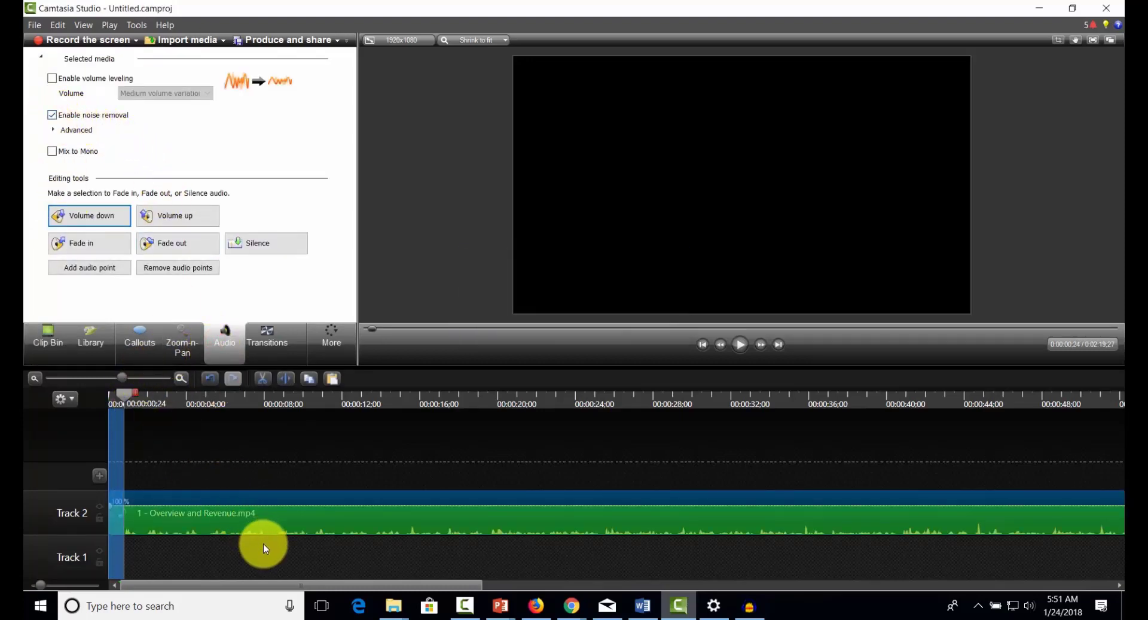
click(264, 380)
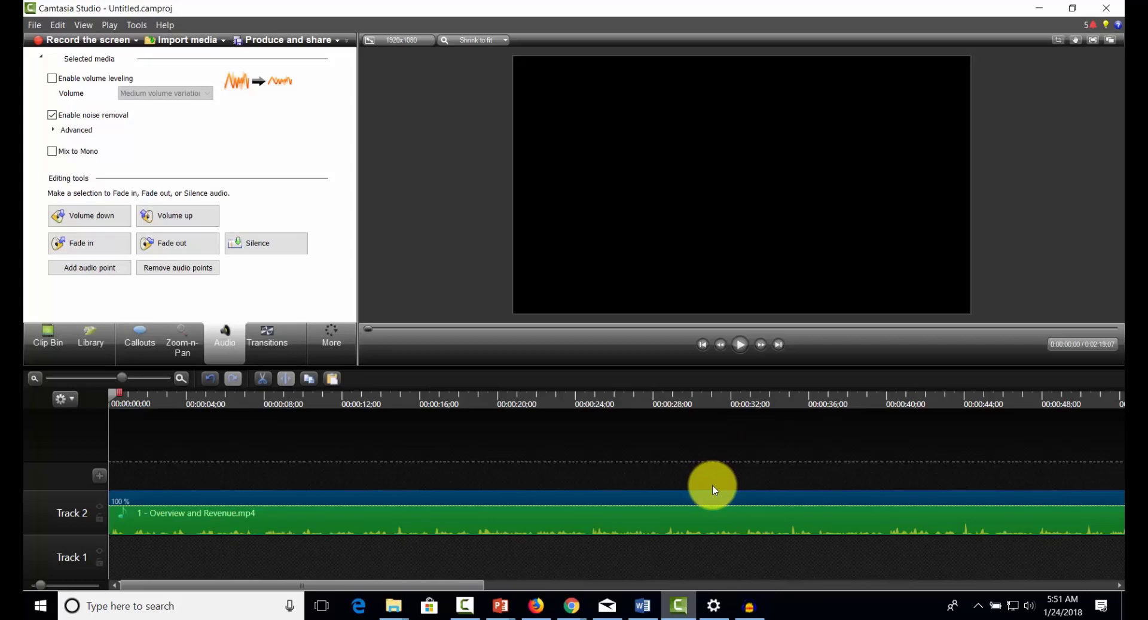
Step: Start producing the edited audio of 1 - Overview and Revenue.mp4
key(ctrl+p)
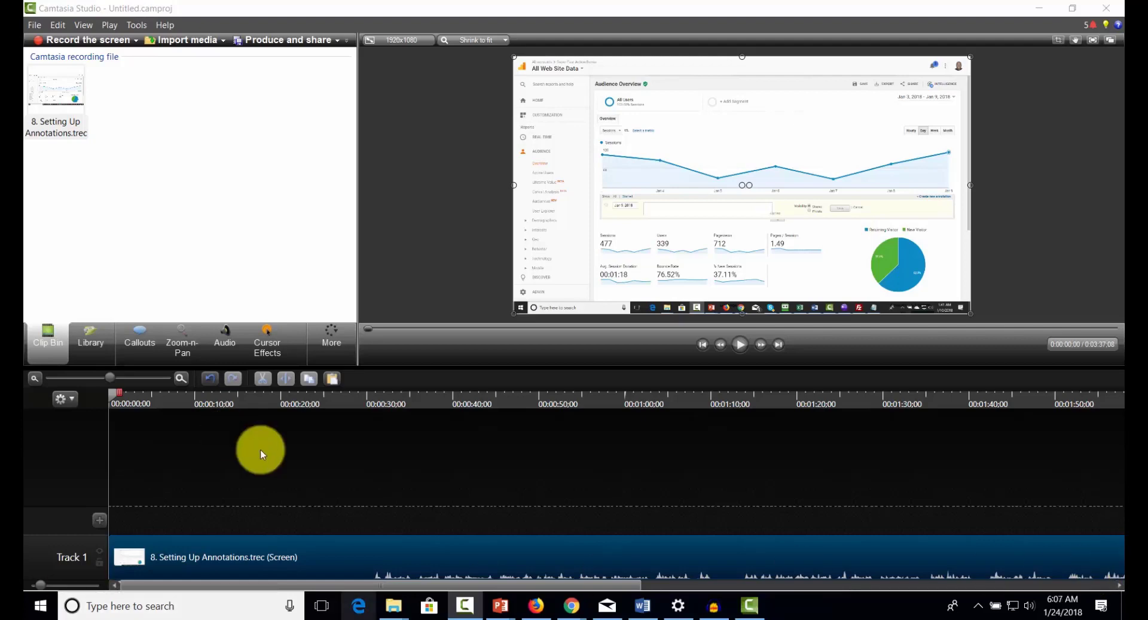
Step: Add a red Sketch Motion circle callout to the Setting Up Annotations recording at 0:00:44;12
click(113, 394)
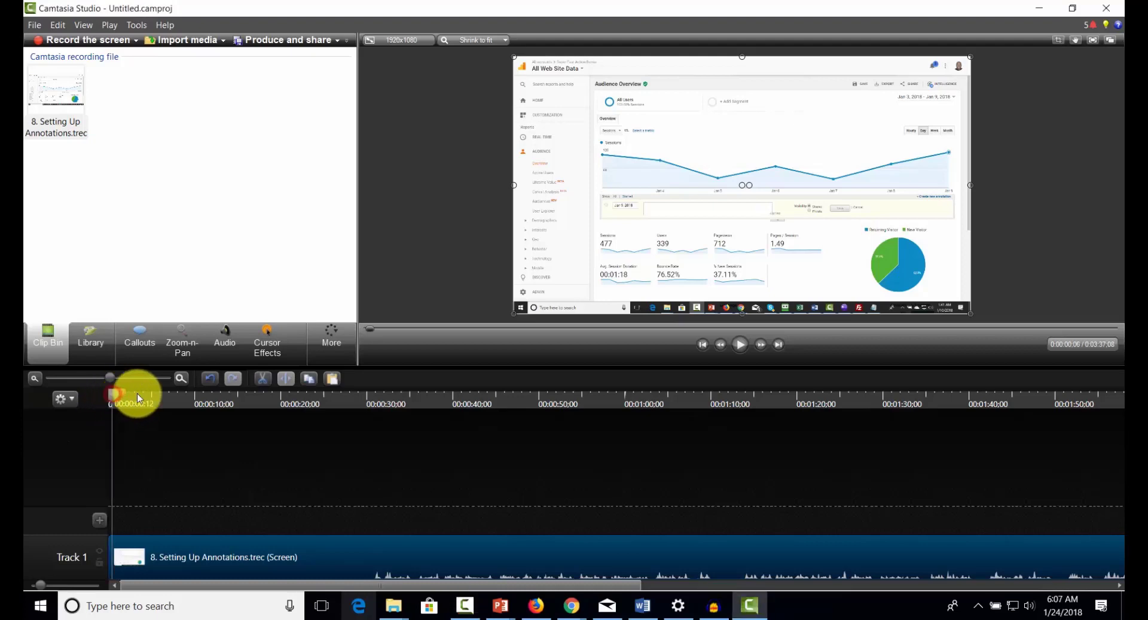
drag(138, 394, 495, 416)
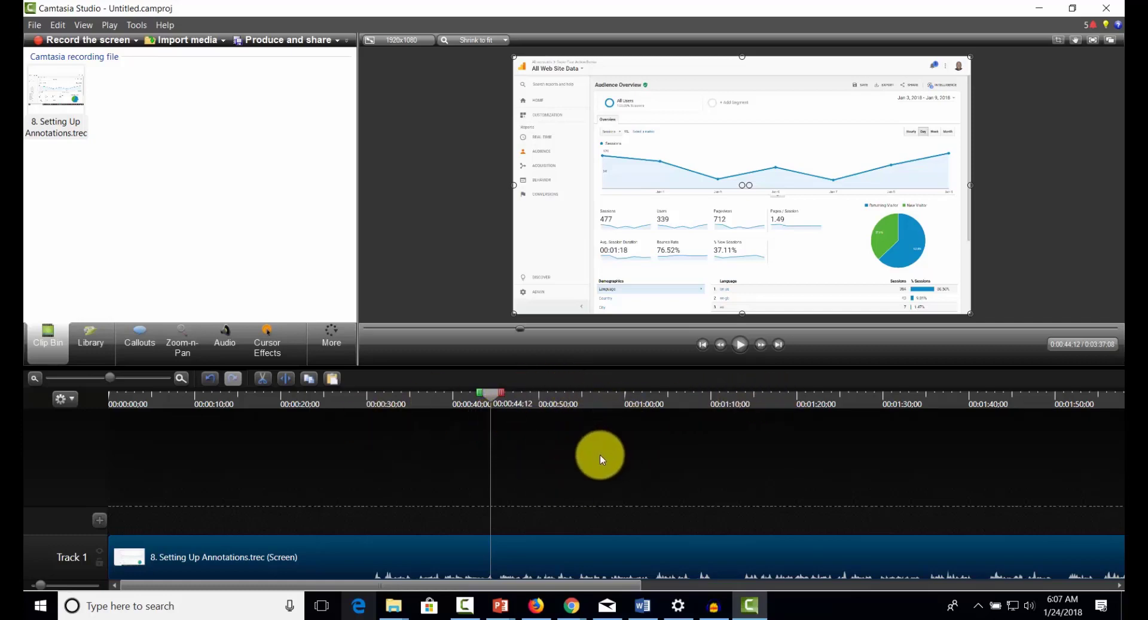
click(152, 335)
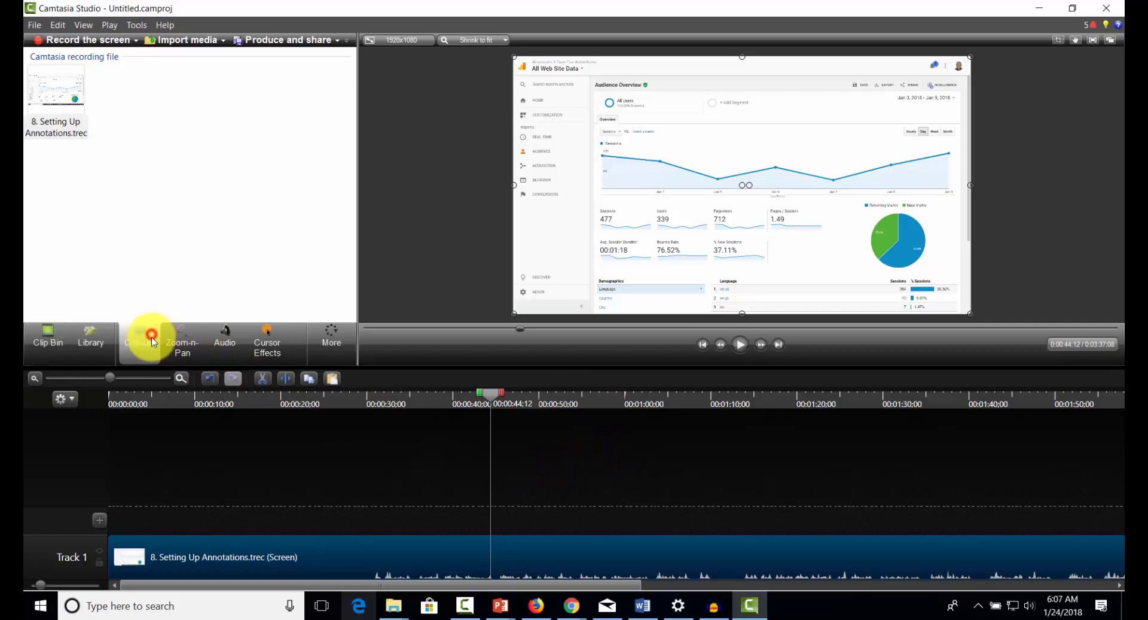
click(251, 137)
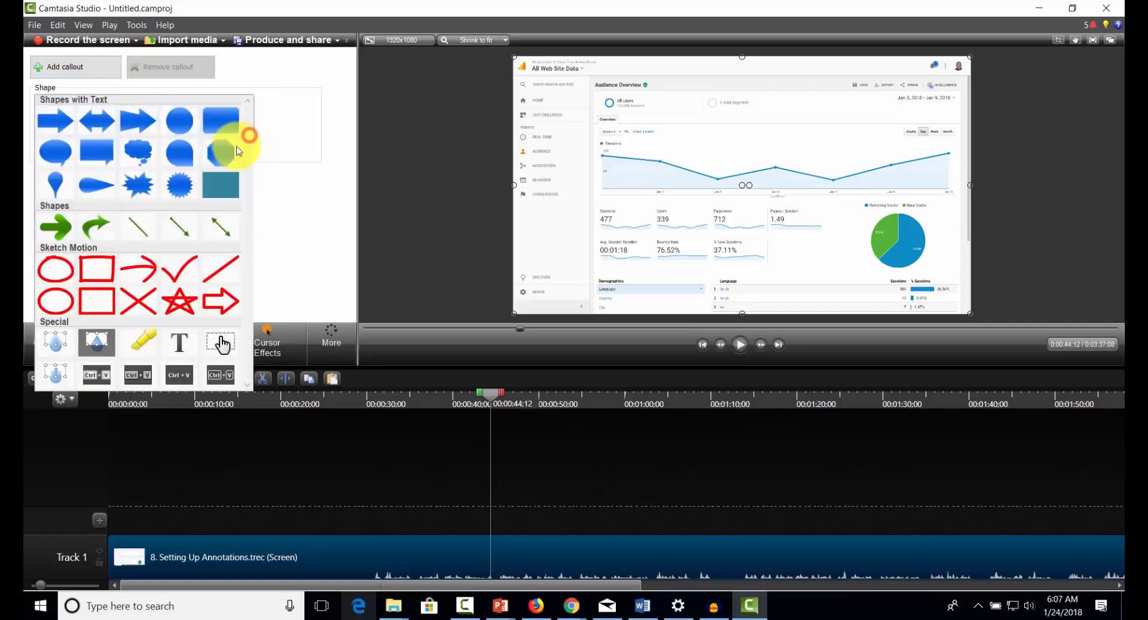
click(58, 271)
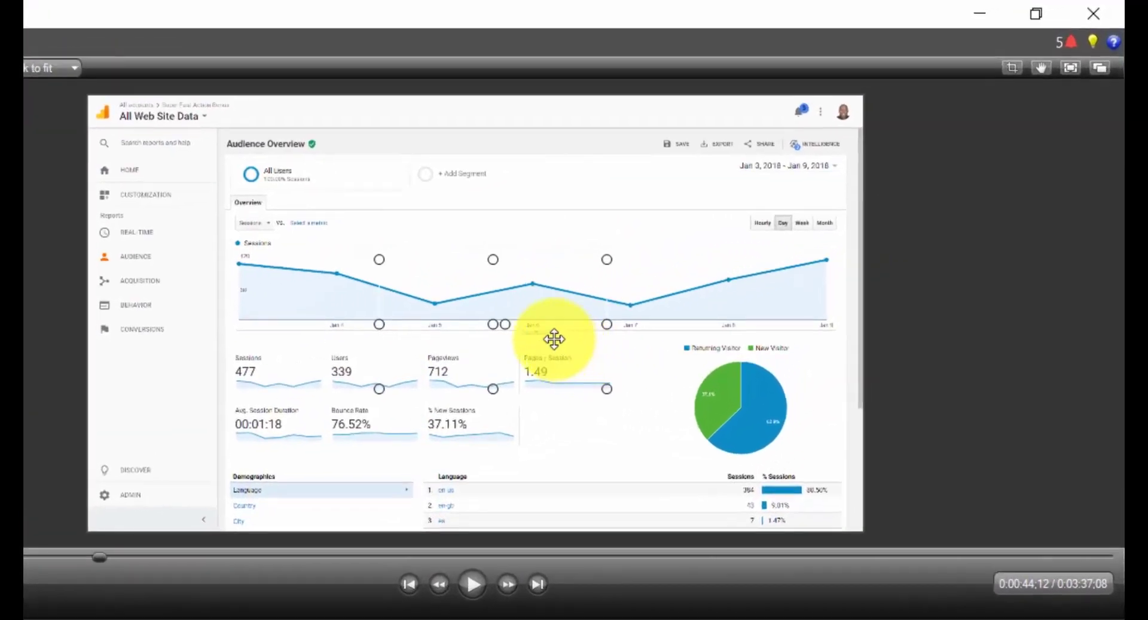
Step: Move and shrink the circle callout to surround the Sessions figure, and start saving the frame at 0:00:47;06 as an image
drag(554, 338, 312, 385)
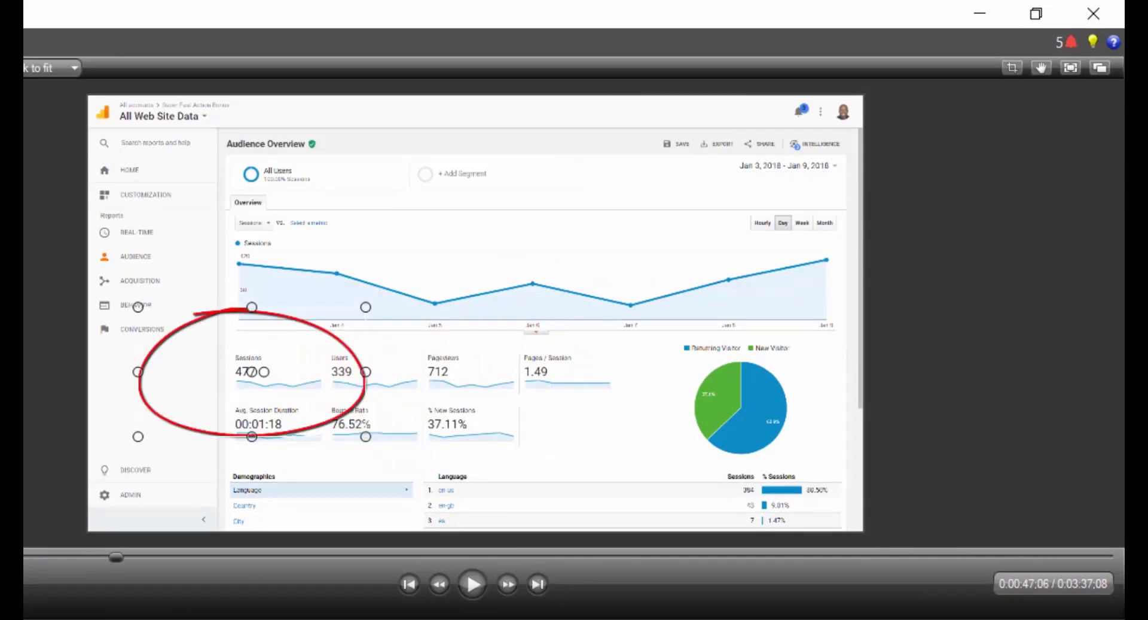
drag(366, 436, 335, 413)
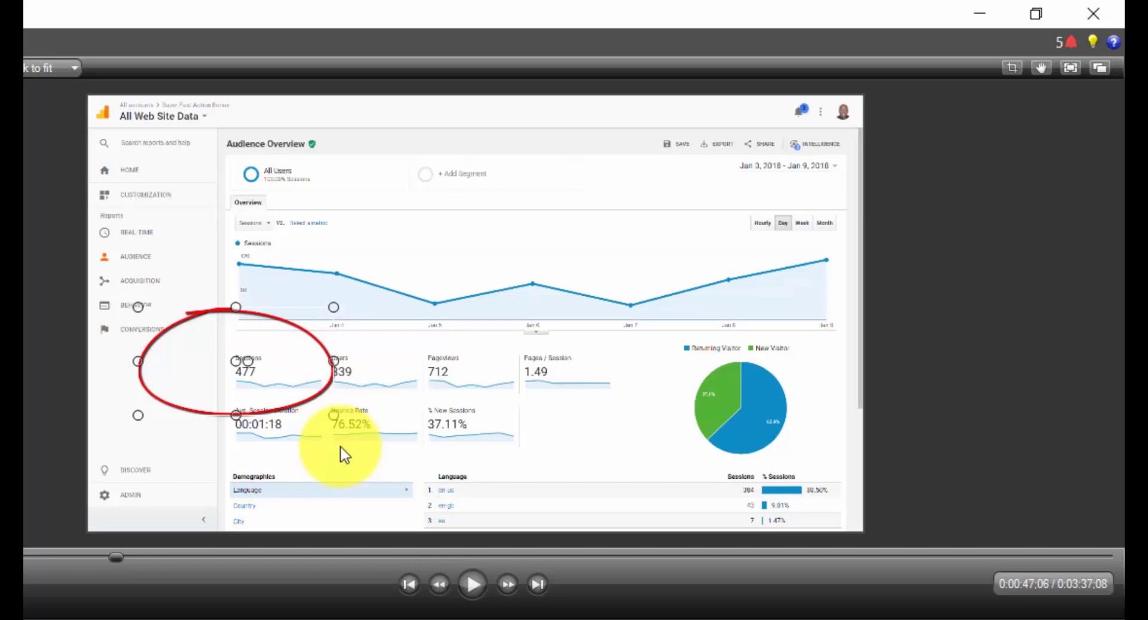
key(ctrl+f)
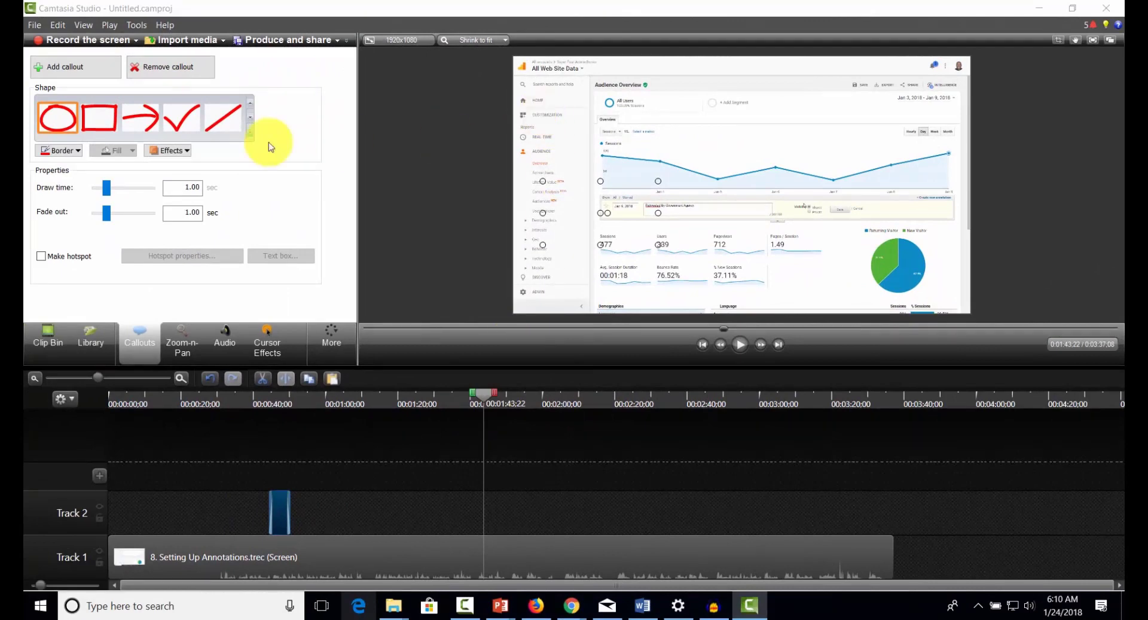
Step: Add a second circle callout at 0:01:43;22 and place and enlarge it around the annotation's date and text entry
click(105, 71)
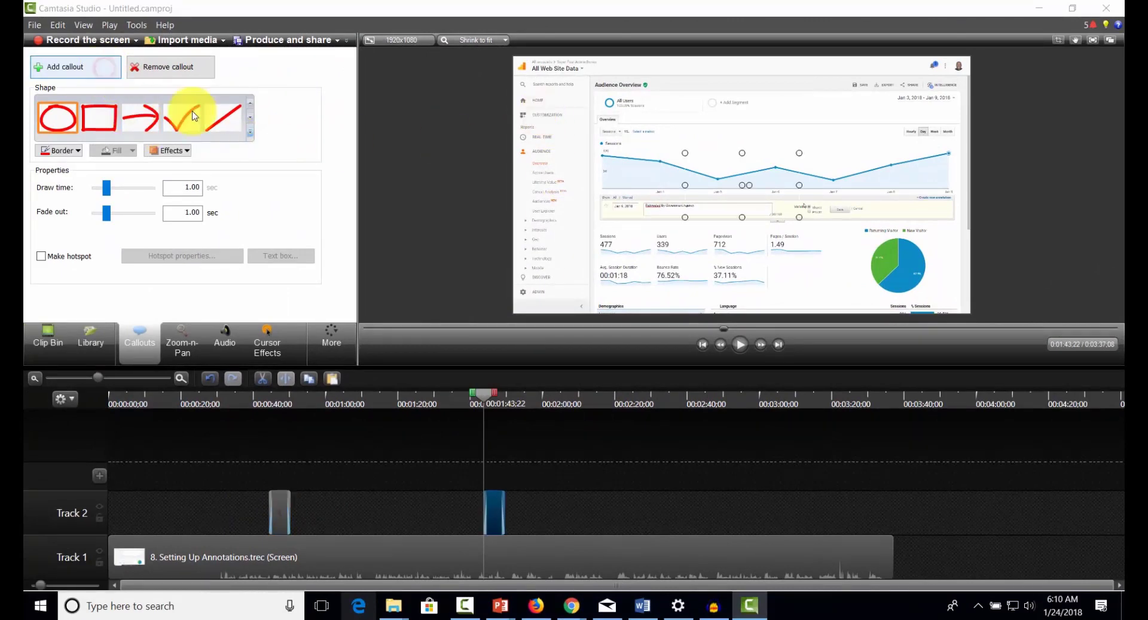
click(752, 182)
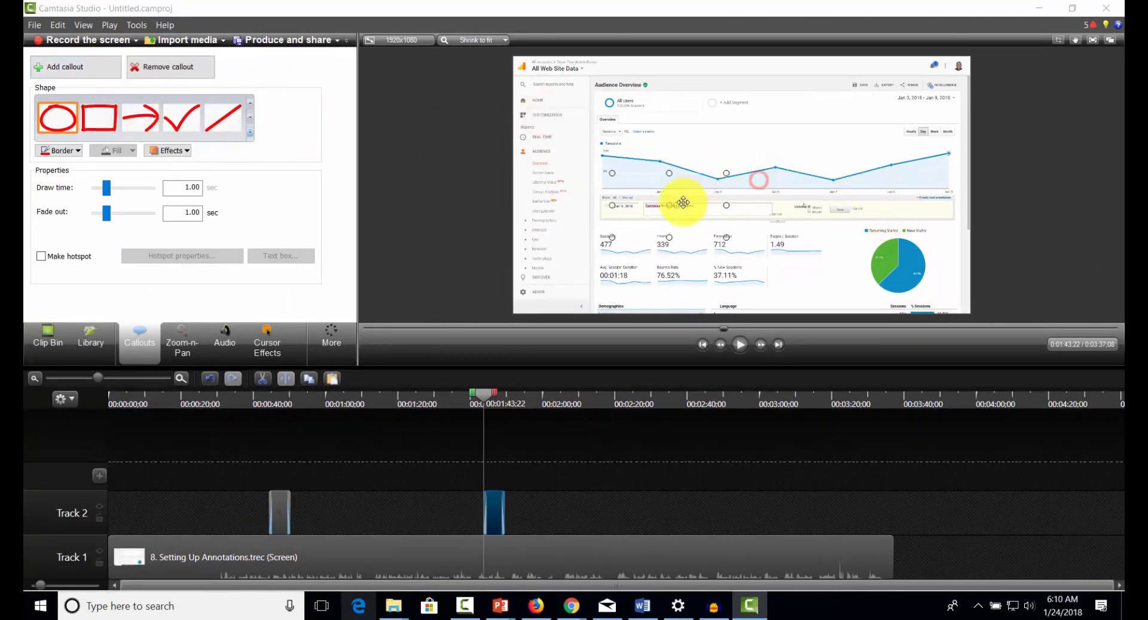
click(722, 239)
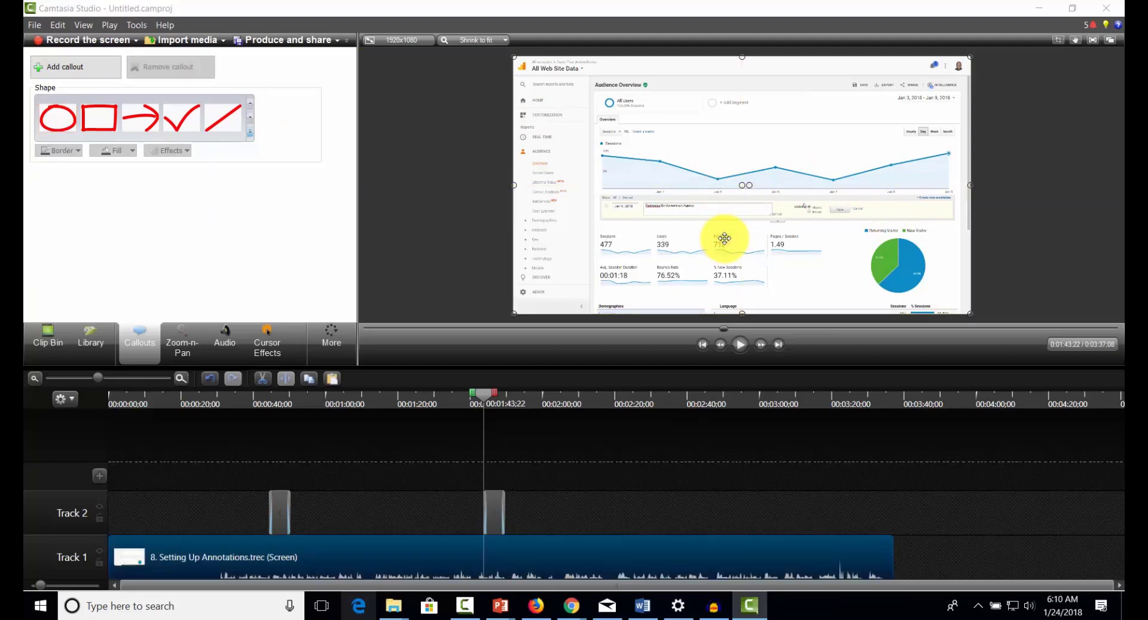
click(495, 512)
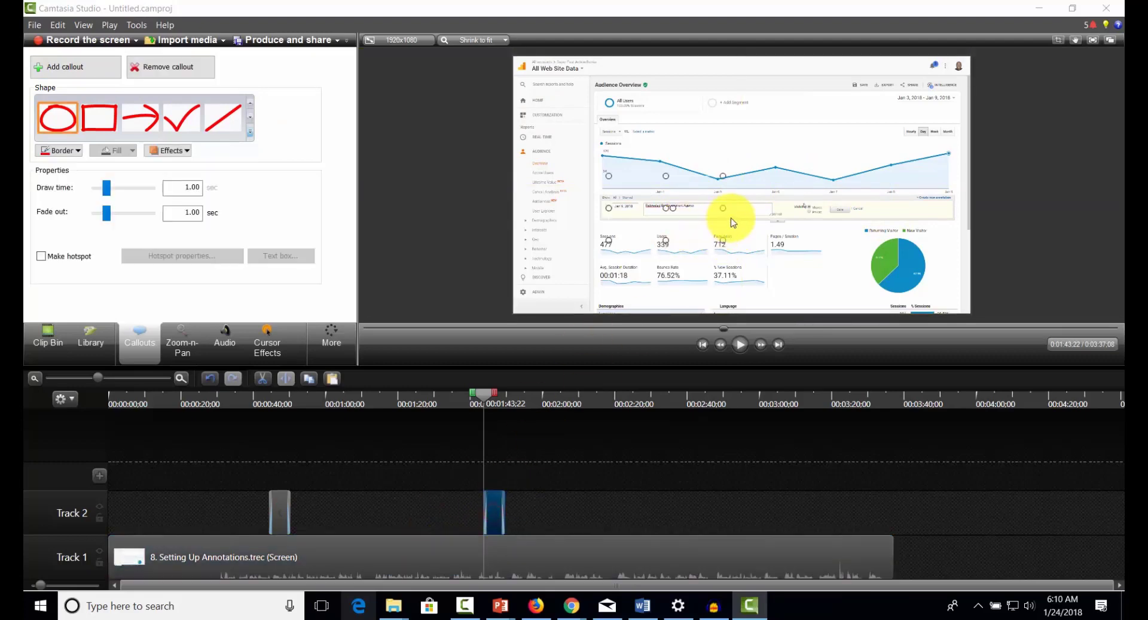
mouse_move(723, 240)
mouse_down()
mouse_move(749, 244)
mouse_move(714, 222)
mouse_up()
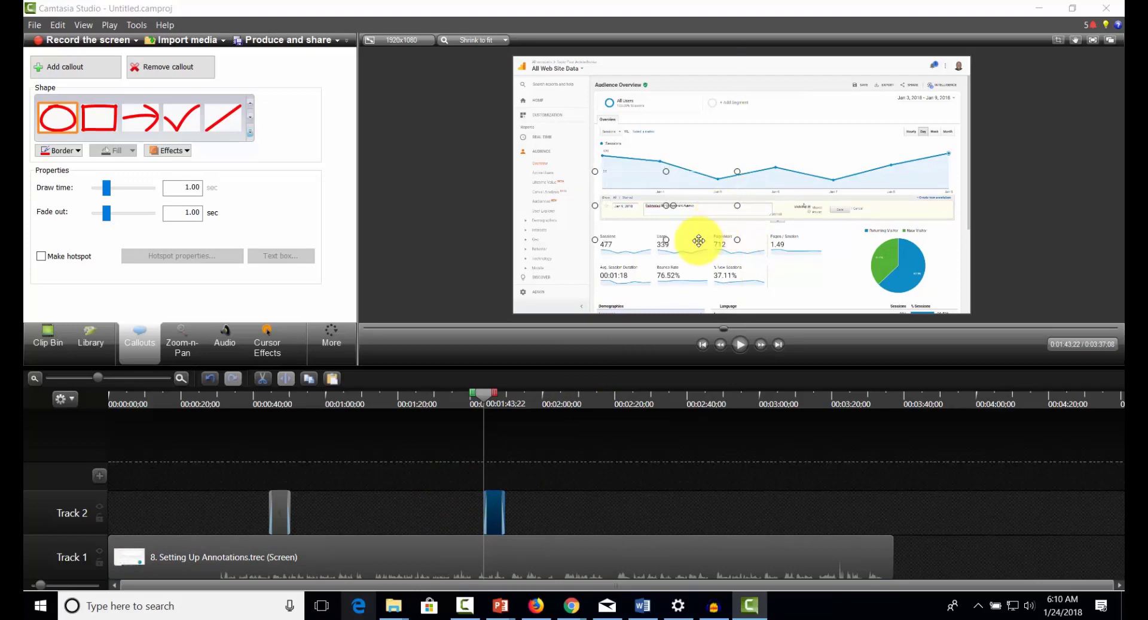
Step: Save the frame at 0:01:44;22, showing the drawn circle, as a PNG image named 0002-Annotations-2 in the Video 1 folder
drag(488, 404, 493, 391)
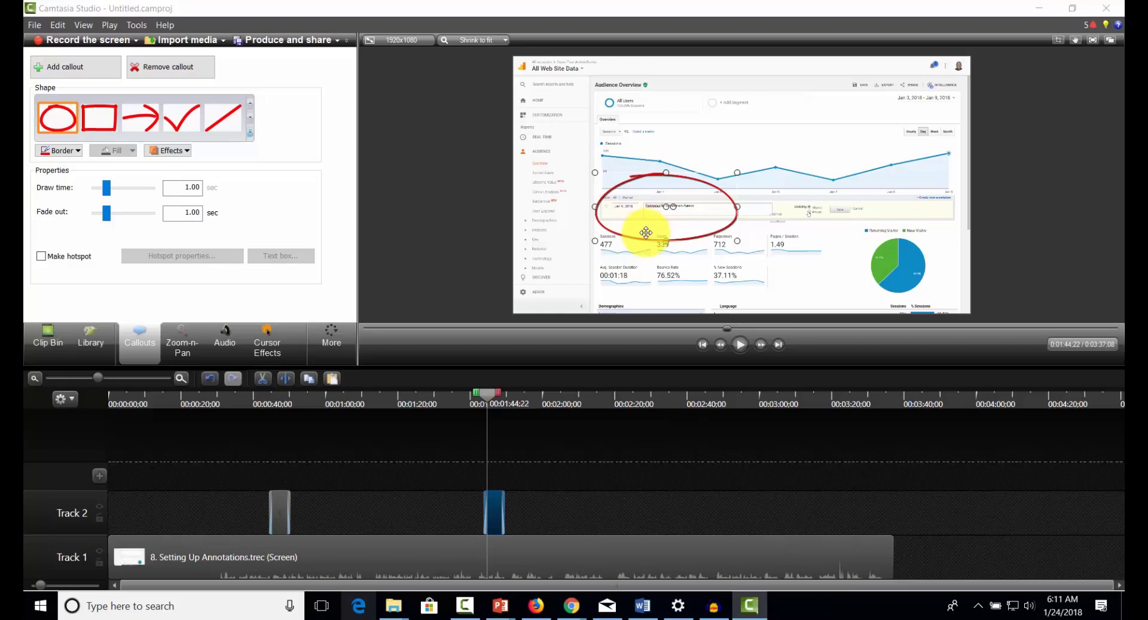
key(ctrl+f)
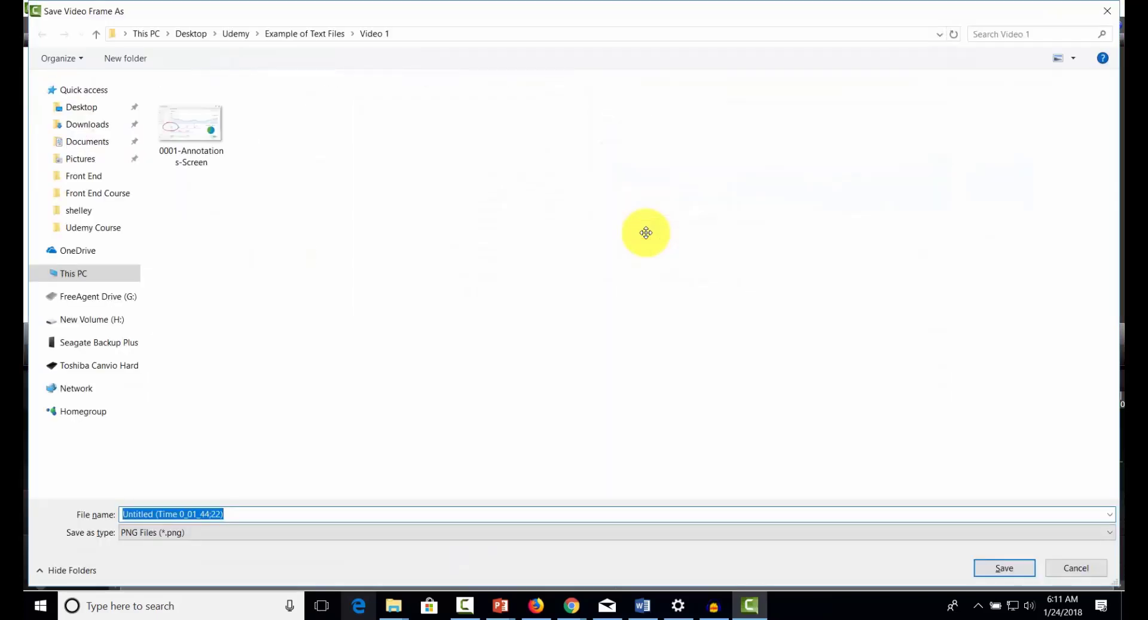
text(0002)
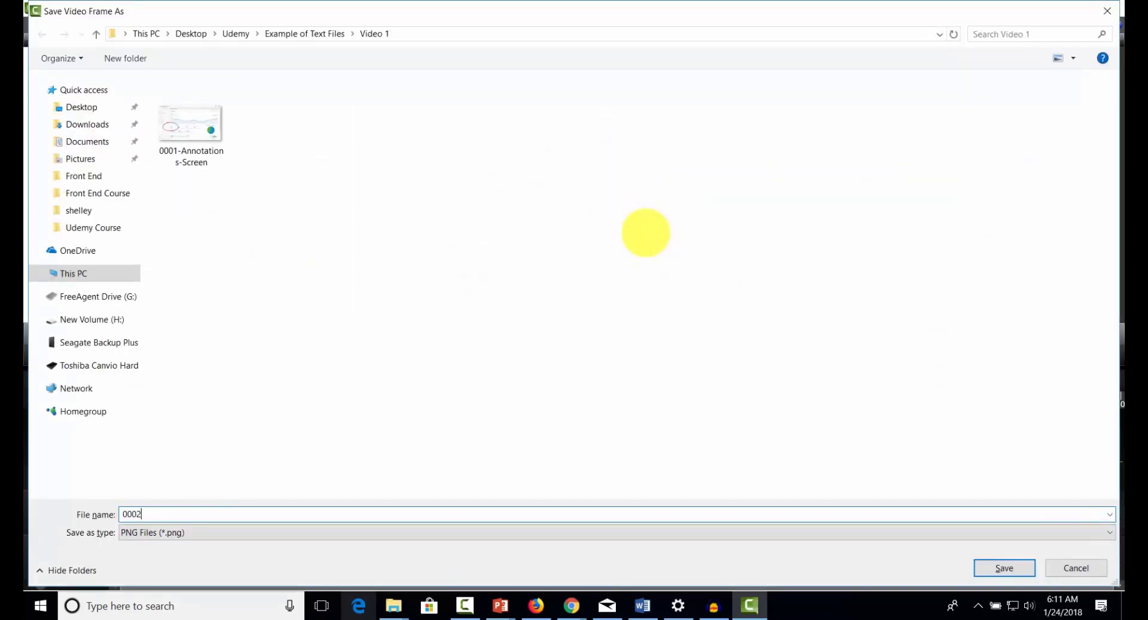
text(-Annotations-2)
click(1005, 570)
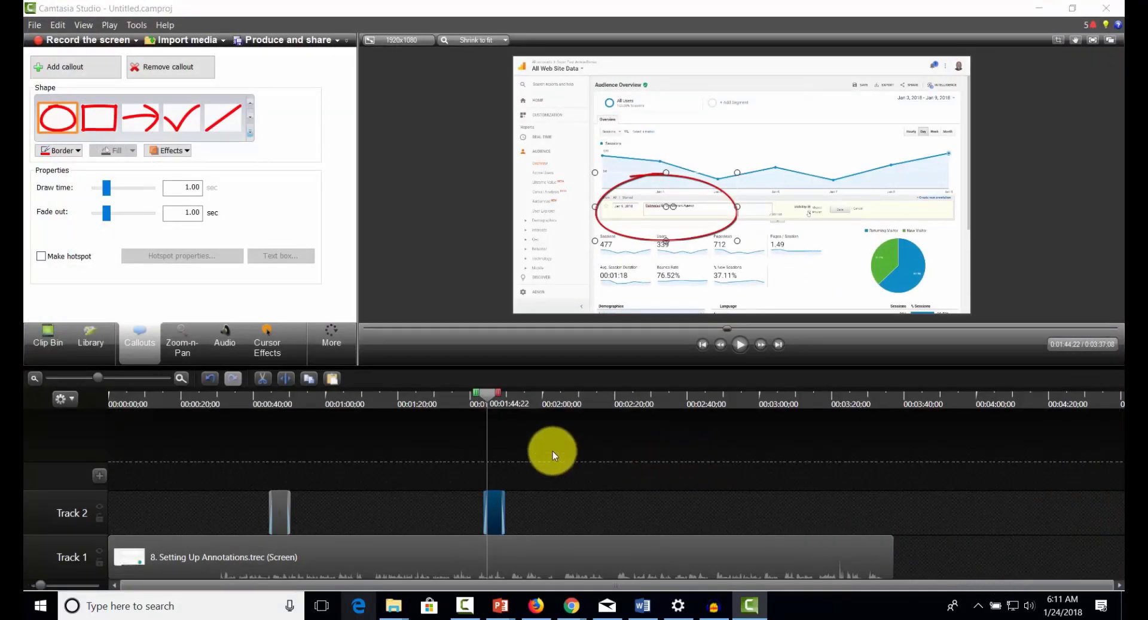
Step: Save the admin page frame at 0:02:21;16 as a PNG image named 0003-Annotations-3 in the Video 1 folder
drag(482, 392, 616, 394)
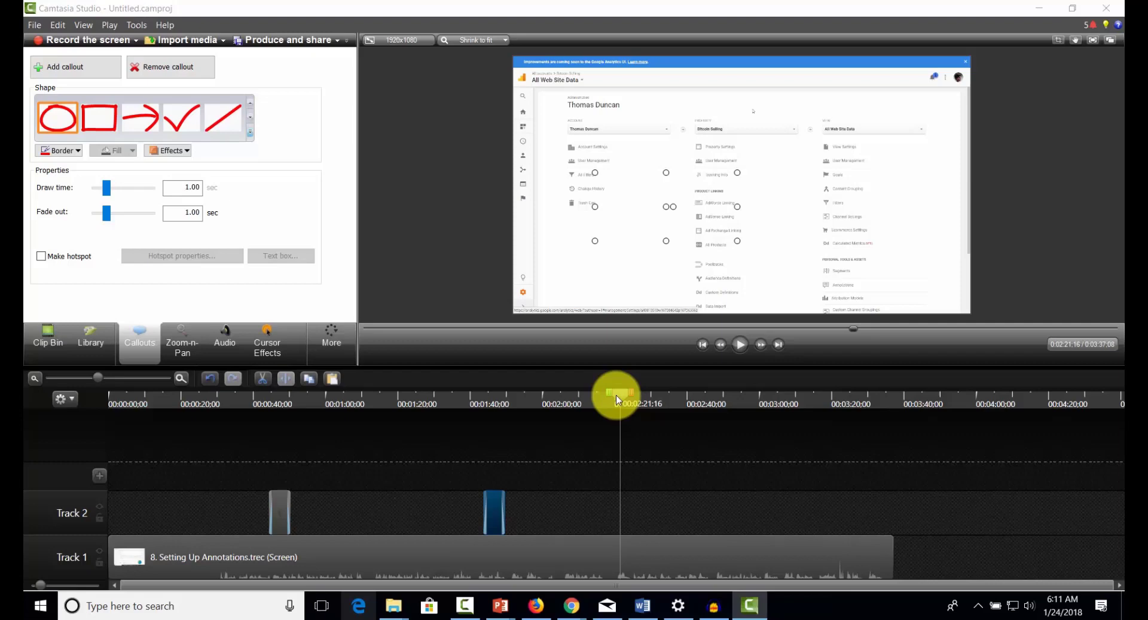
key(ctrl+f)
text(0003)
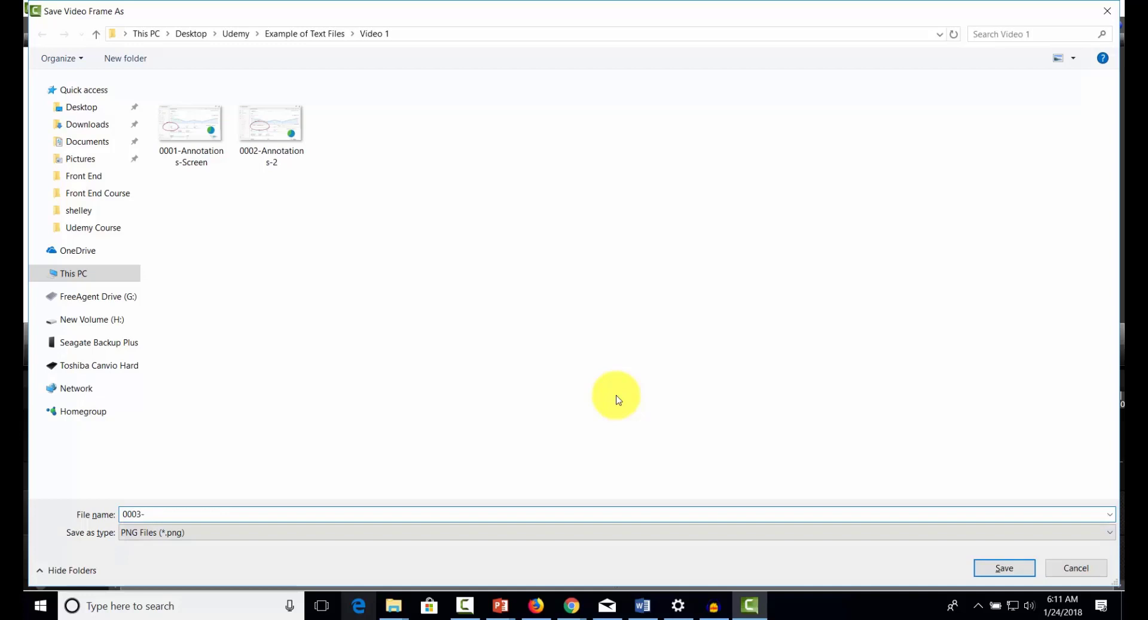
text(-Annotations-3)
click(1002, 564)
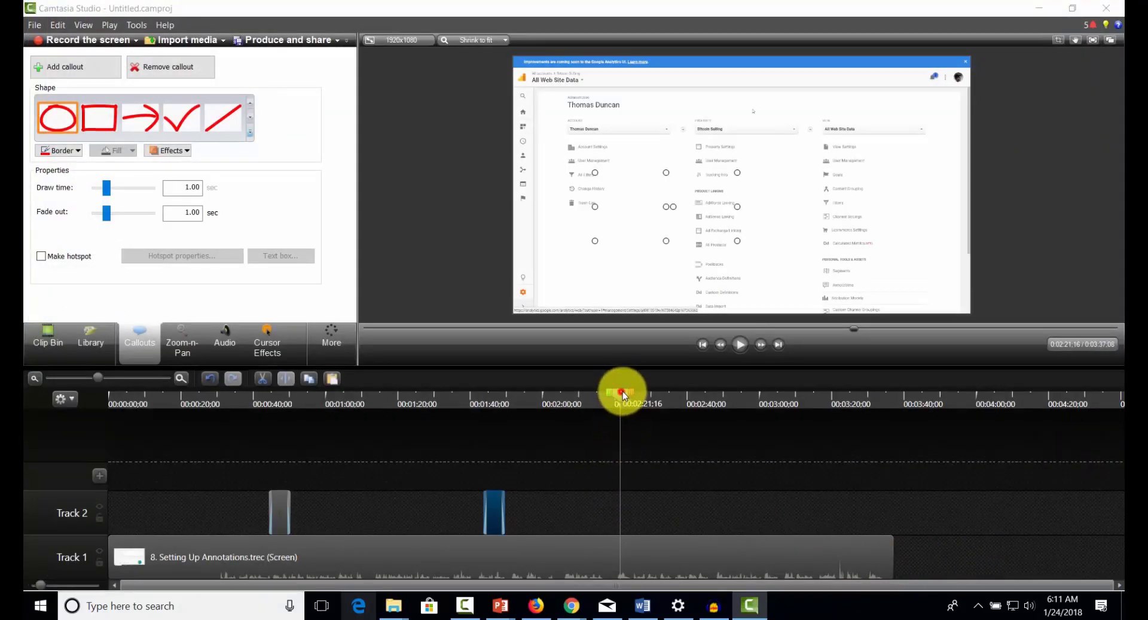
Step: Add a sketch-motion block arrow callout at 0:03:03;27 and position it over the Create New Annotation form
drag(623, 391, 773, 397)
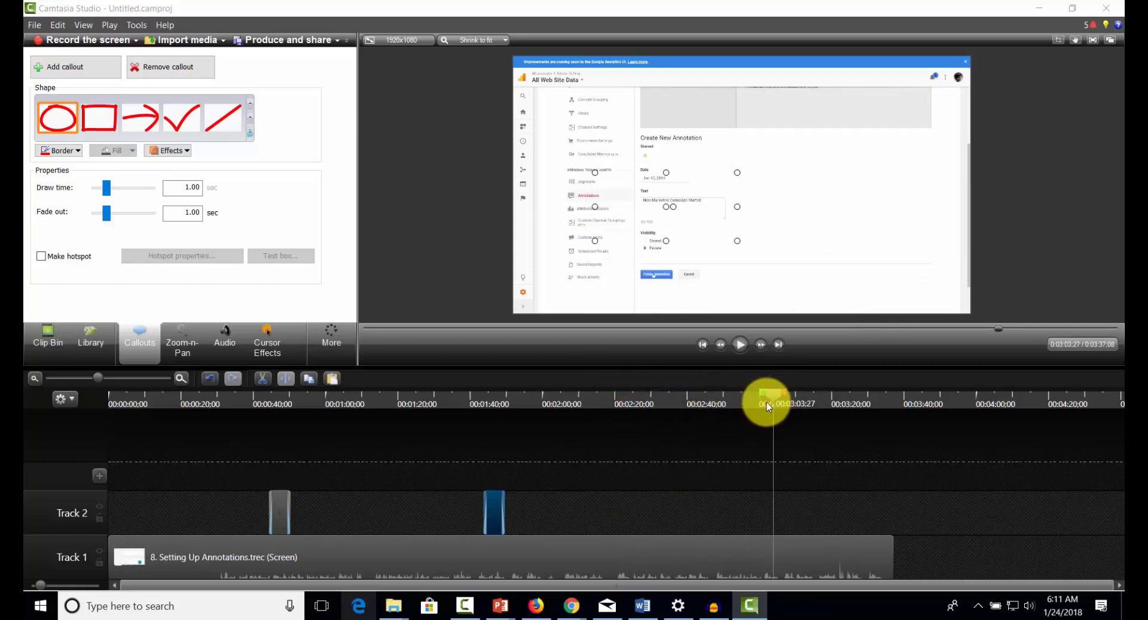
click(249, 132)
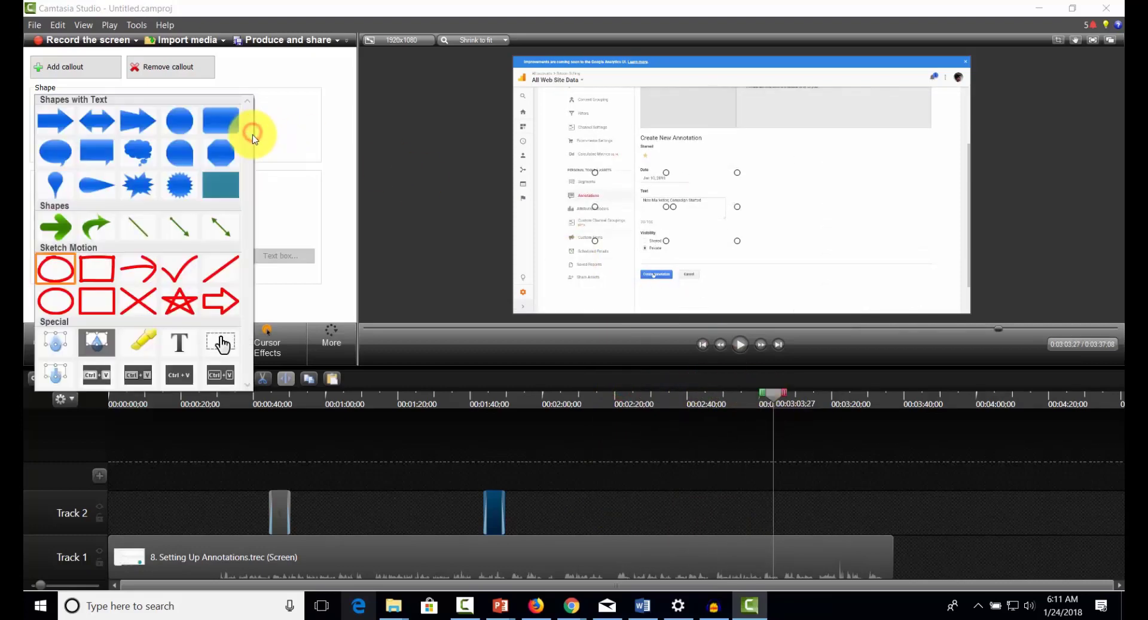
click(221, 301)
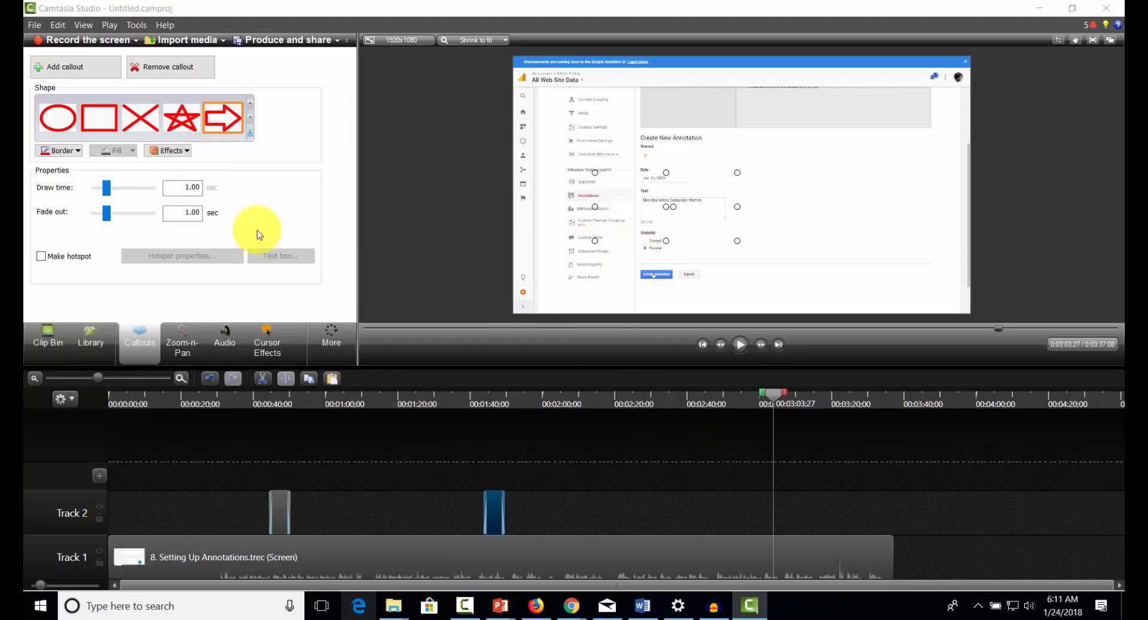
click(66, 67)
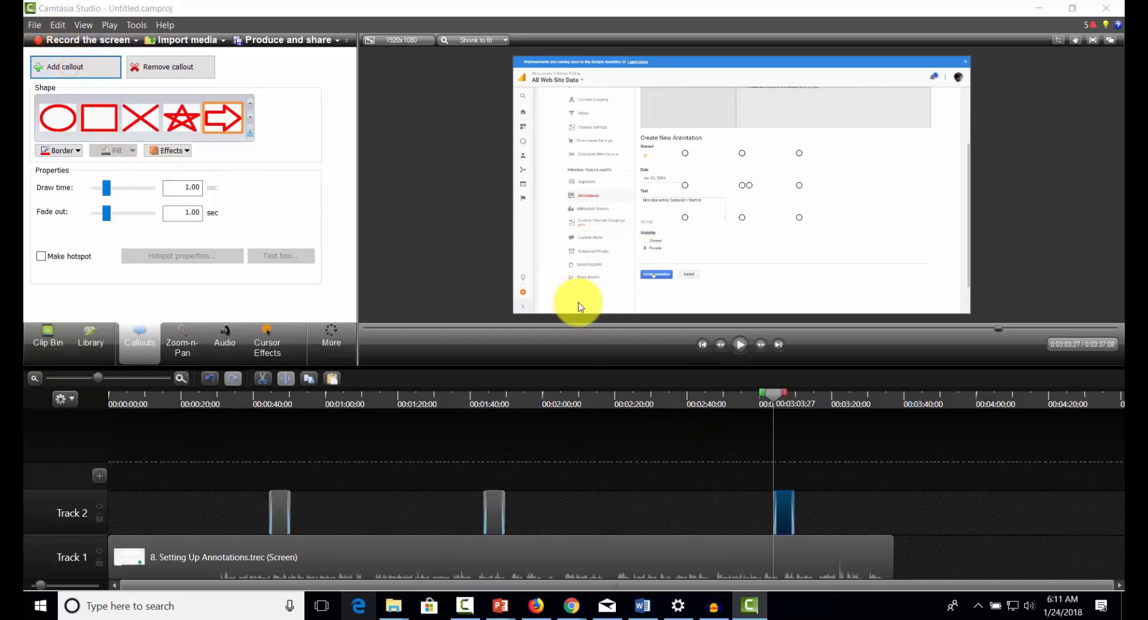
drag(743, 185, 762, 189)
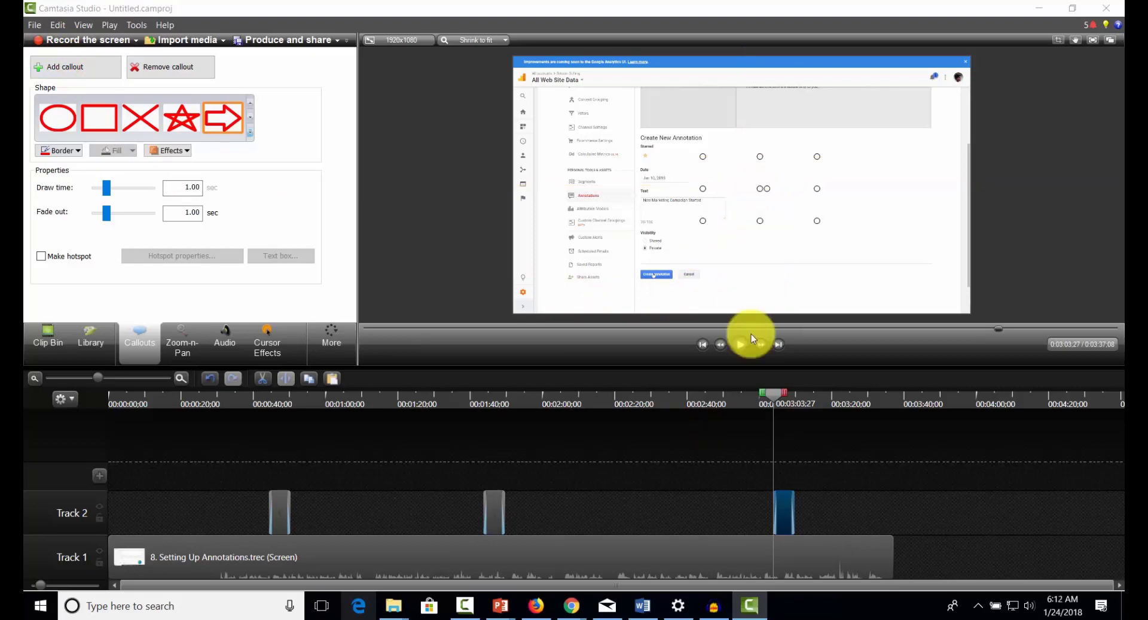
Step: Save the frame at 0:03:04;27, showing the drawn arrow, as a PNG image named 0004-Annotations in the Video 1 folder
click(778, 392)
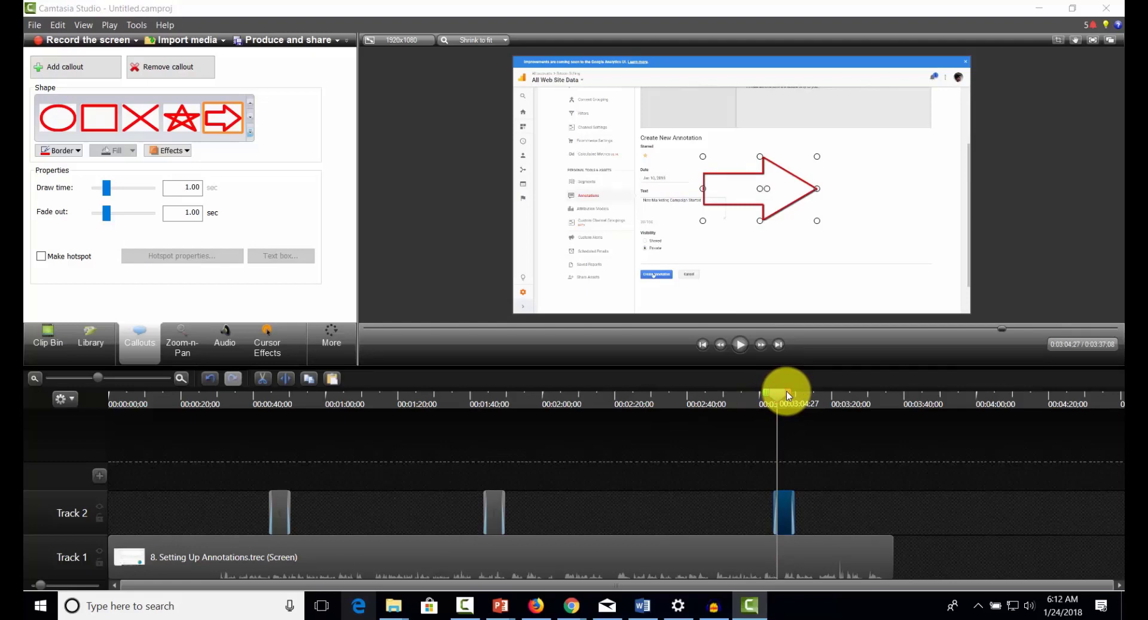
key(ctrl+f)
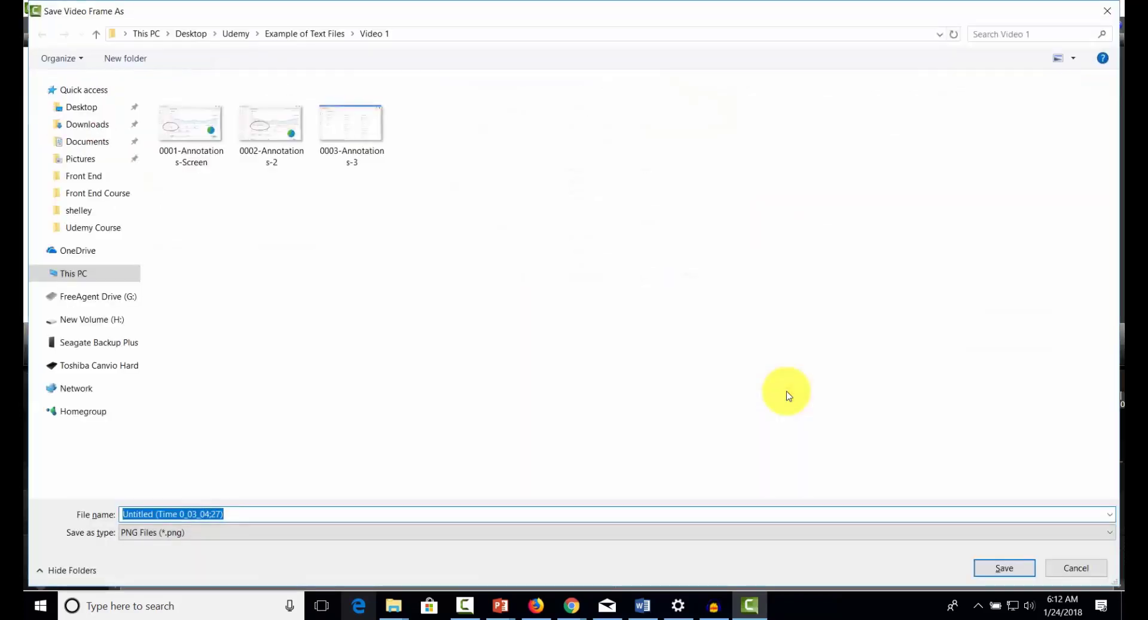
text(0004)
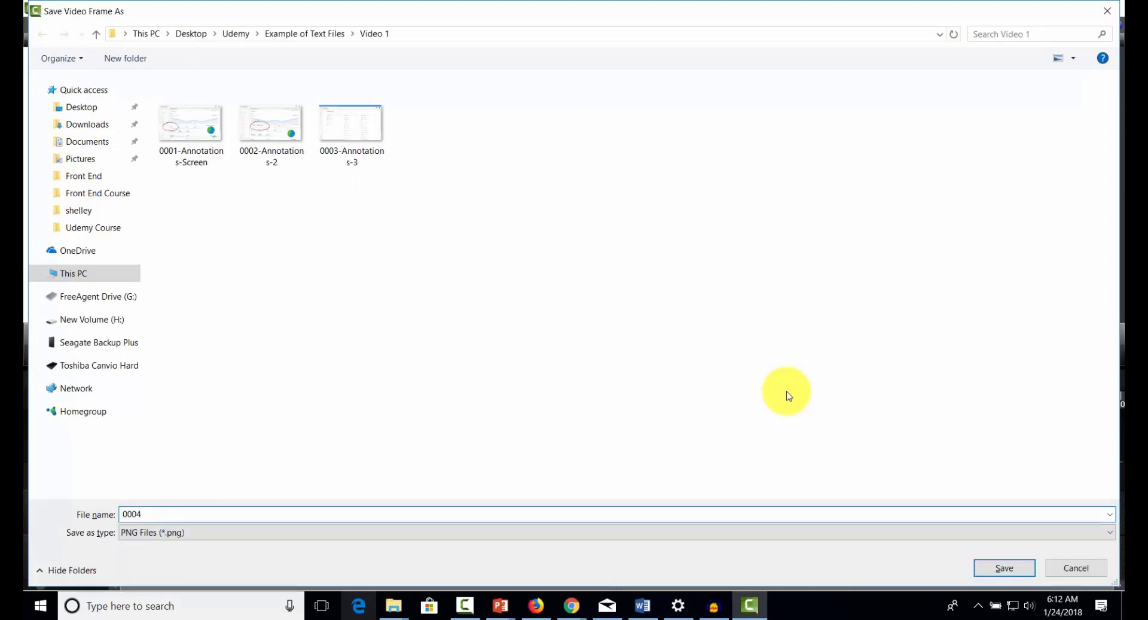
text(-Annotations)
click(1004, 568)
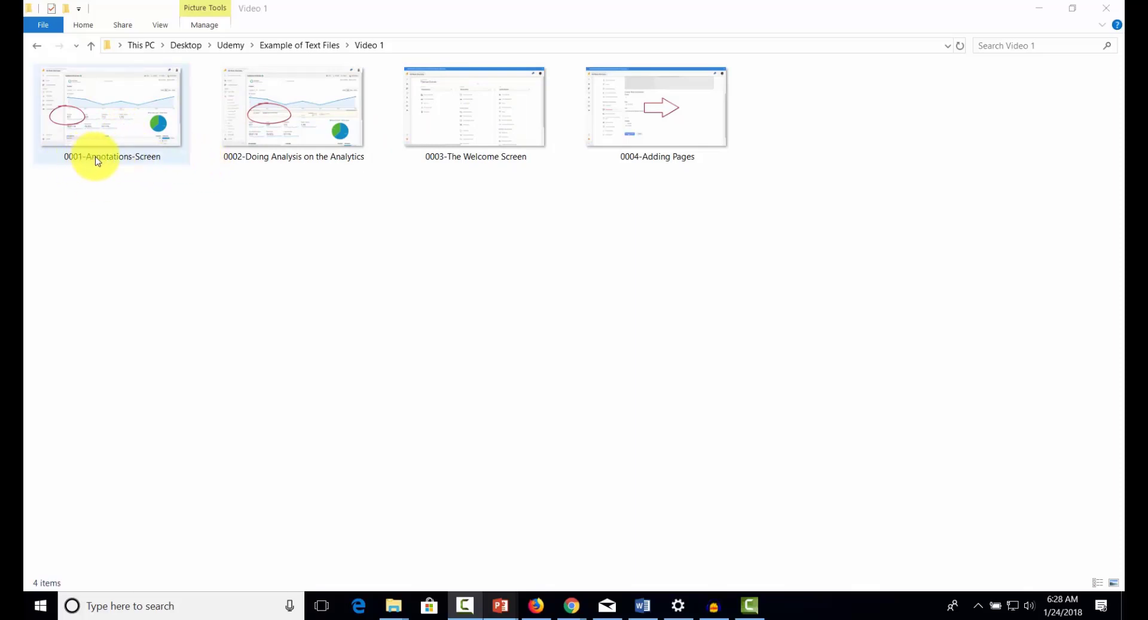
Step: Look over the names of the numbered frame images in the Video 1 folder
click(250, 161)
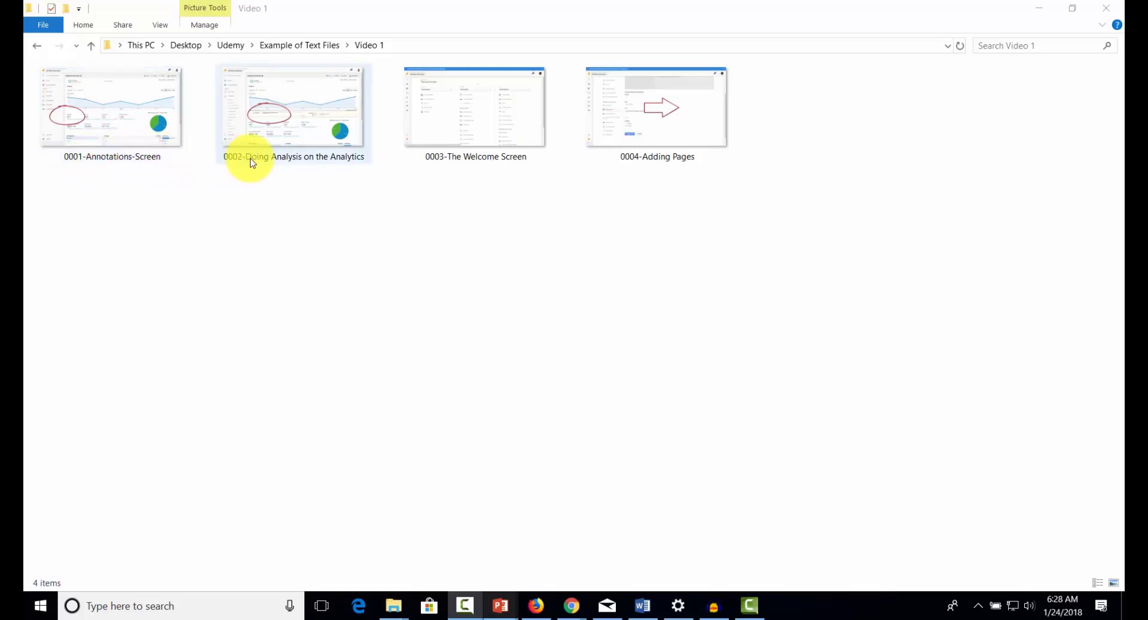
click(452, 159)
click(656, 165)
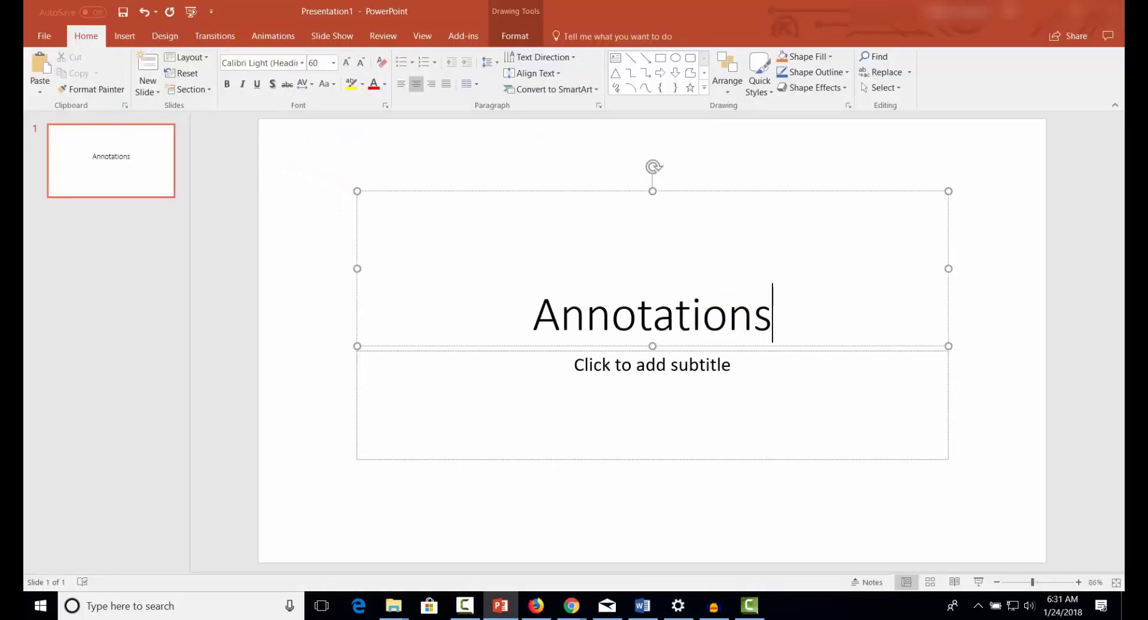
Step: Switch to PowerPoint and set the slide insertion point directly after the Annotations title slide
click(124, 269)
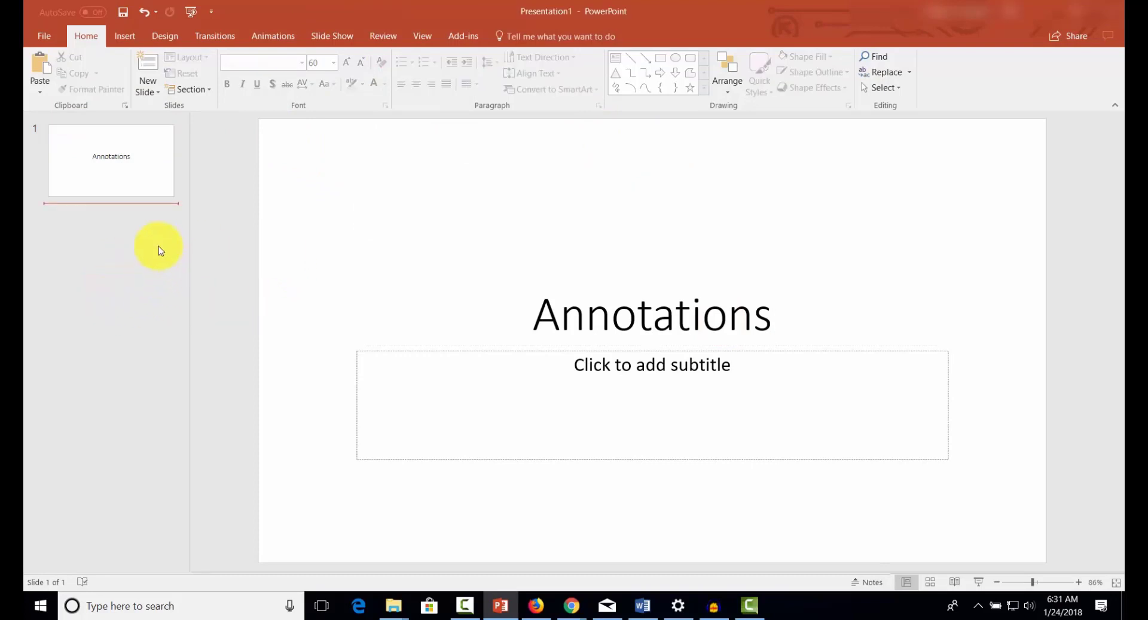
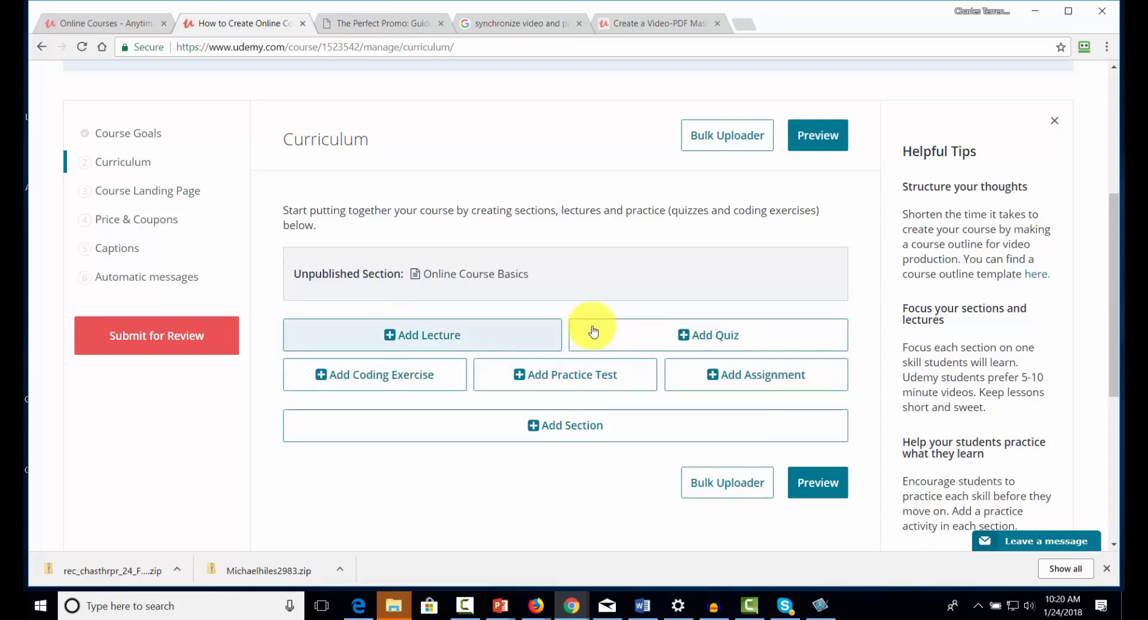
Step: Add a lecture titled Annotations to the Online Course Basics section and upload Udemy Pre Sell Video.mp4 as its video
click(389, 339)
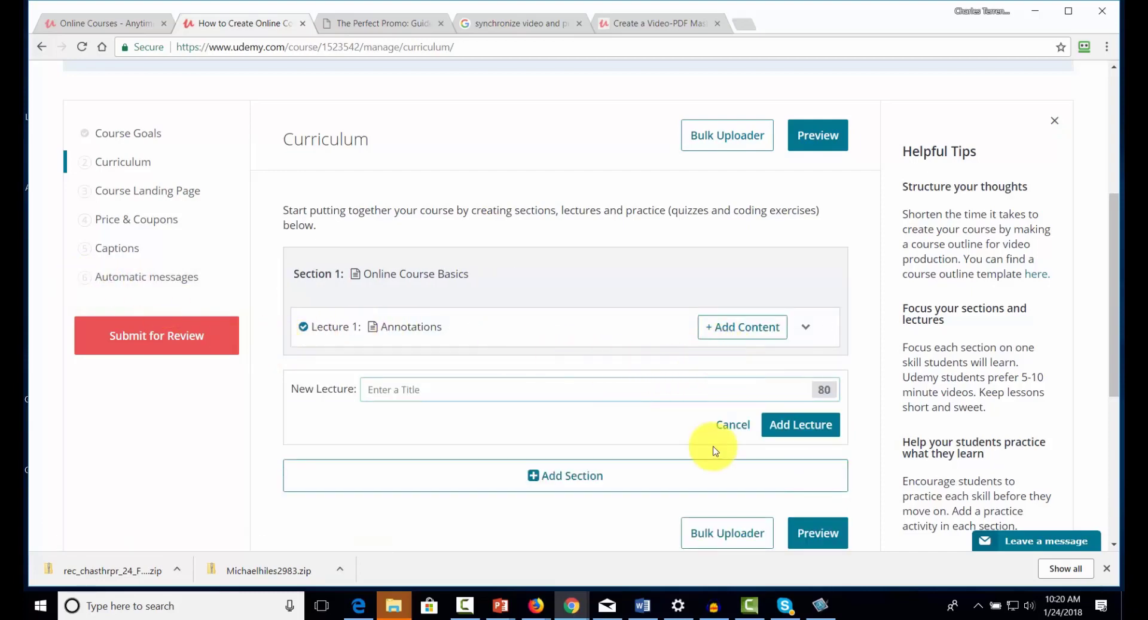
click(724, 332)
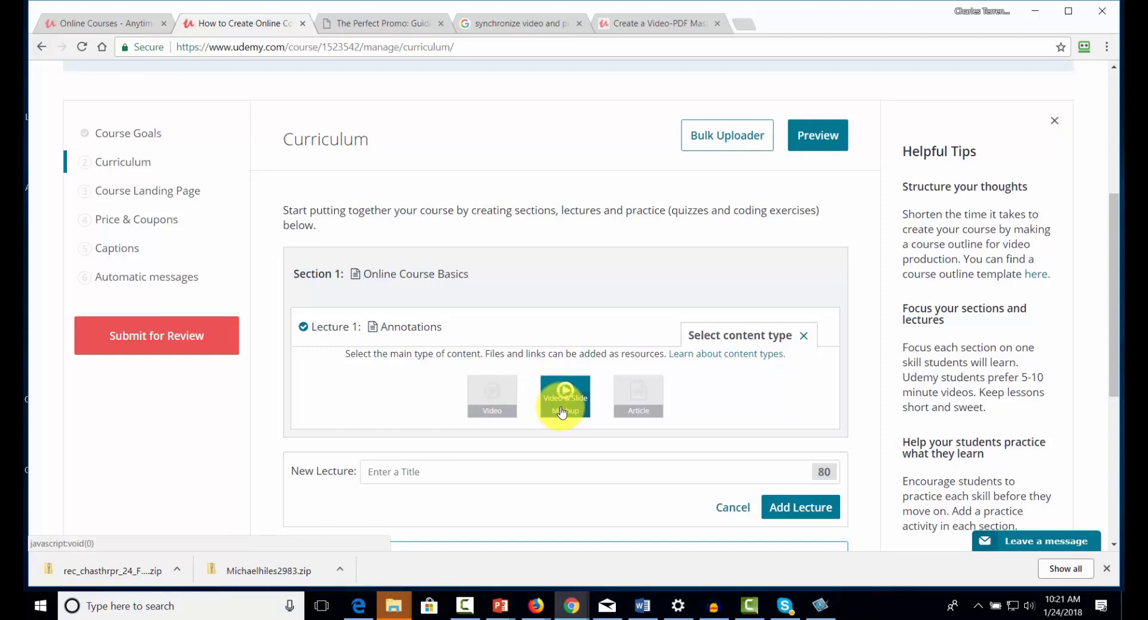
click(493, 391)
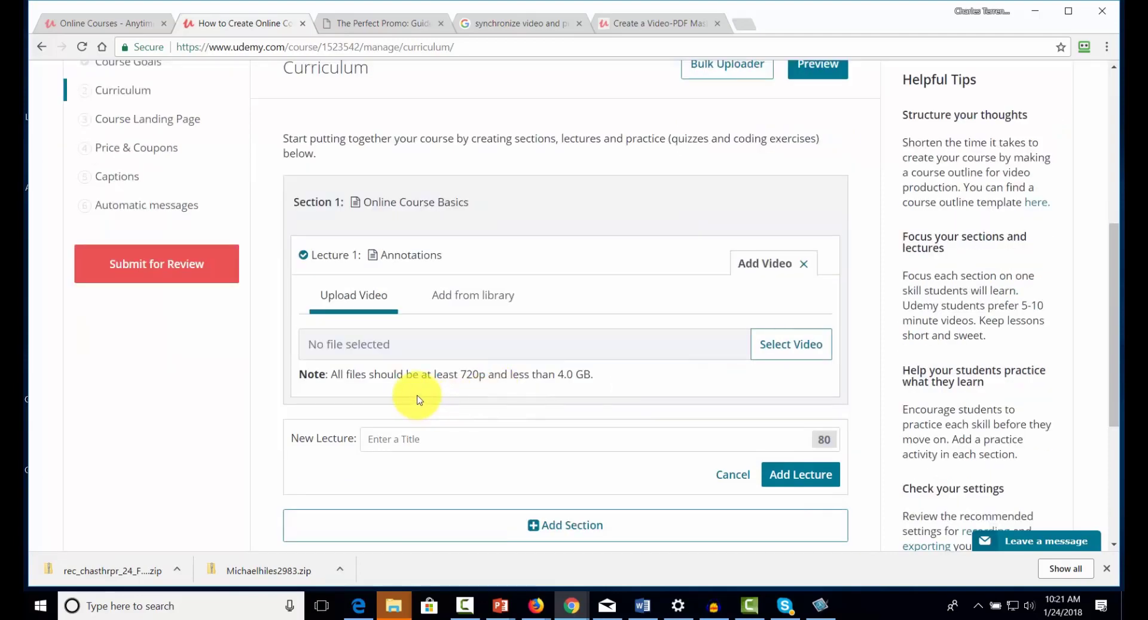
click(787, 351)
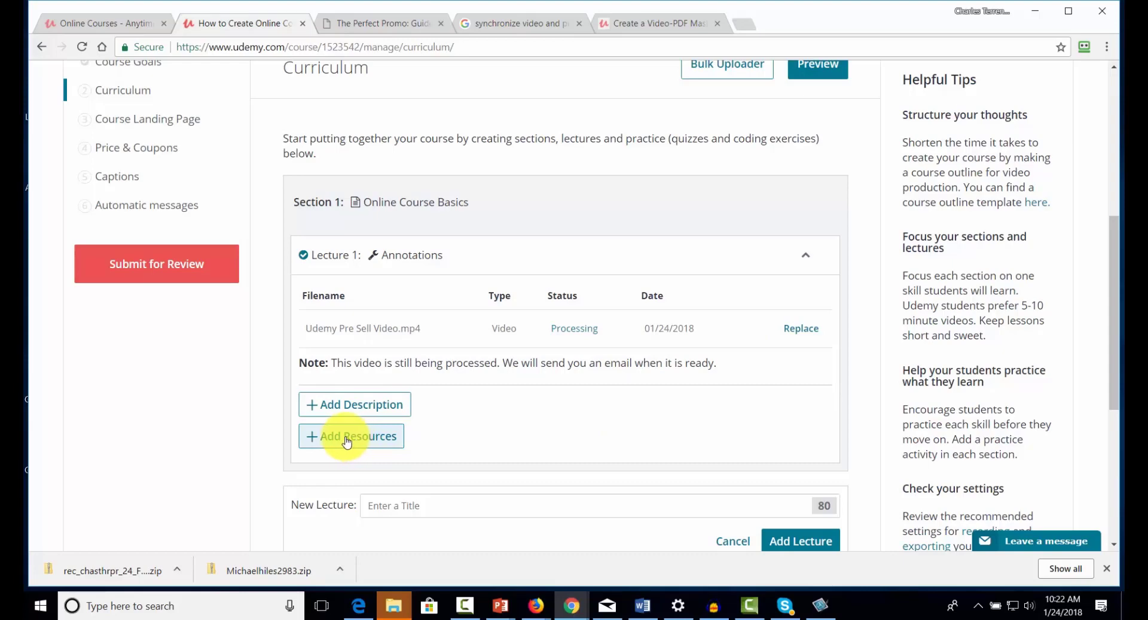
Step: Attach Slides.pptx to the Annotations lecture as downloadable material and open the external resource options
click(365, 436)
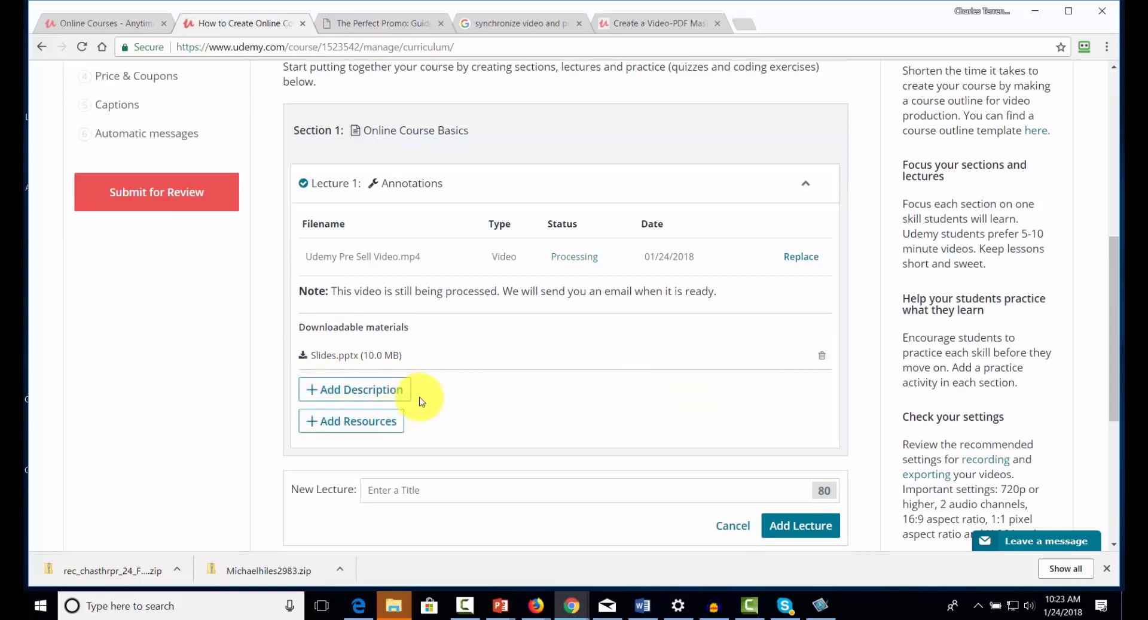
click(359, 421)
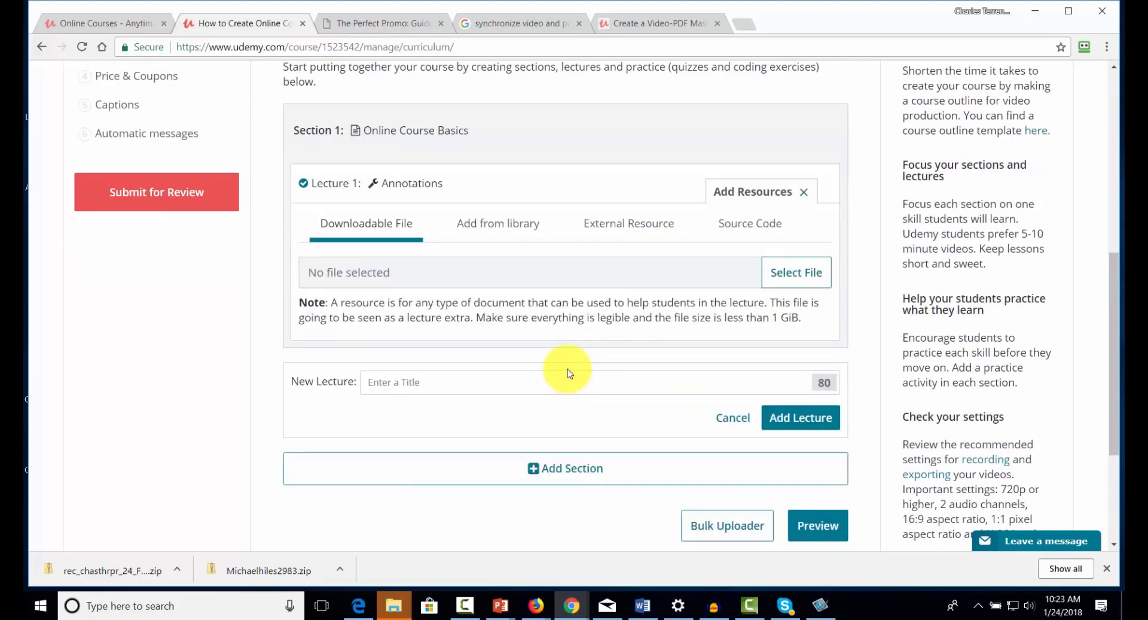
click(625, 232)
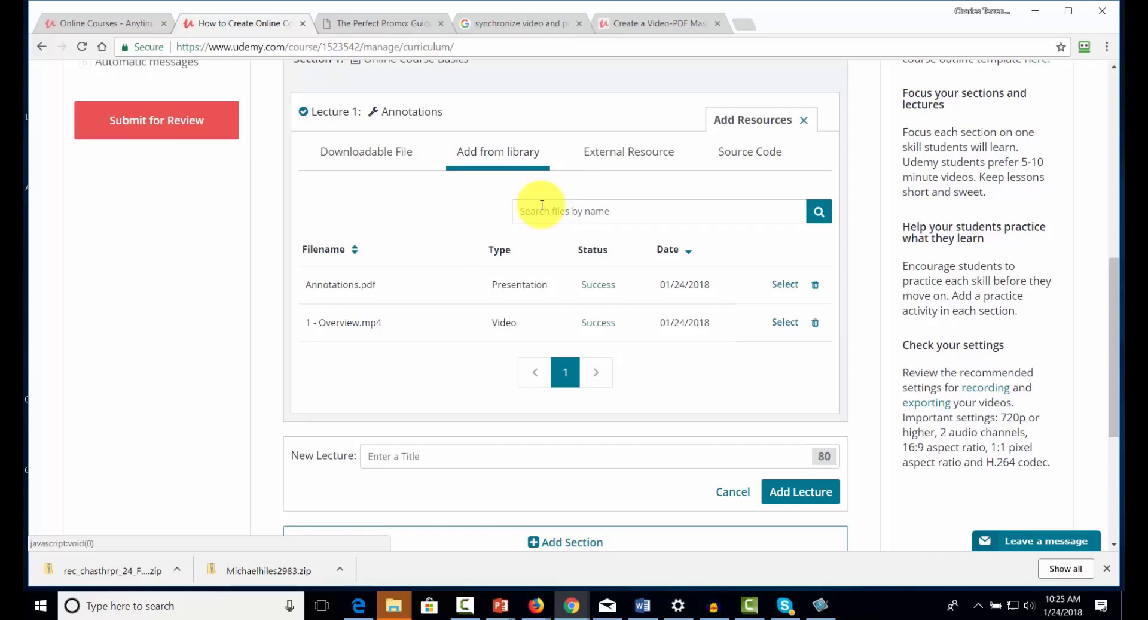
Step: Bulk upload the six Overview and Pricing, Working With the Menu and Configure Settings MP4 videos to the course
key(F11)
scroll(542, 205, down, 3)
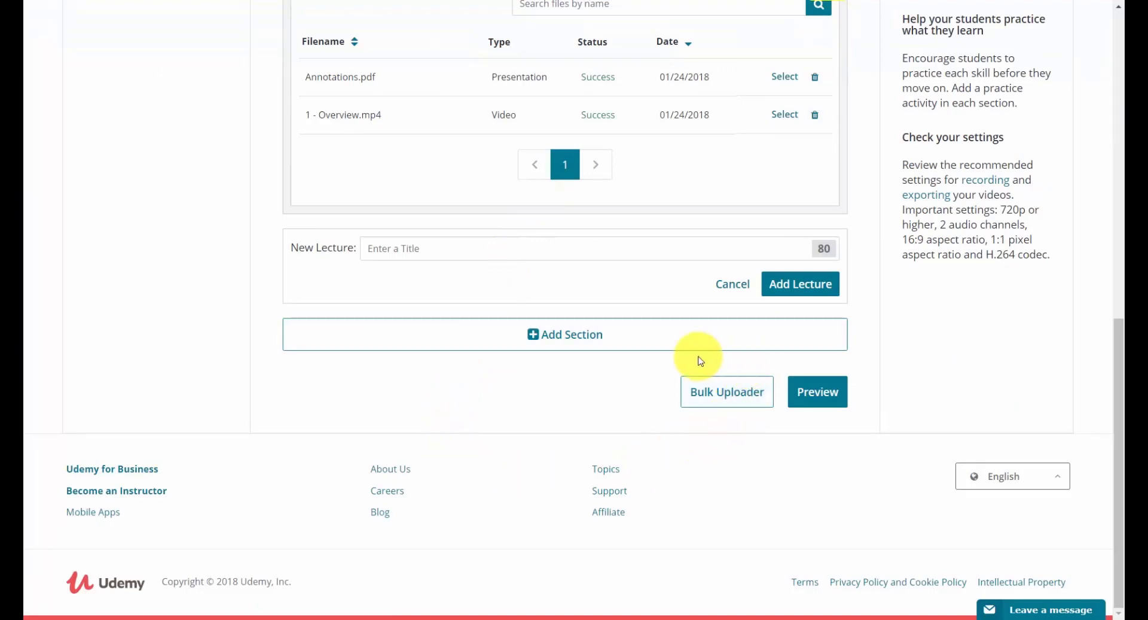
click(705, 412)
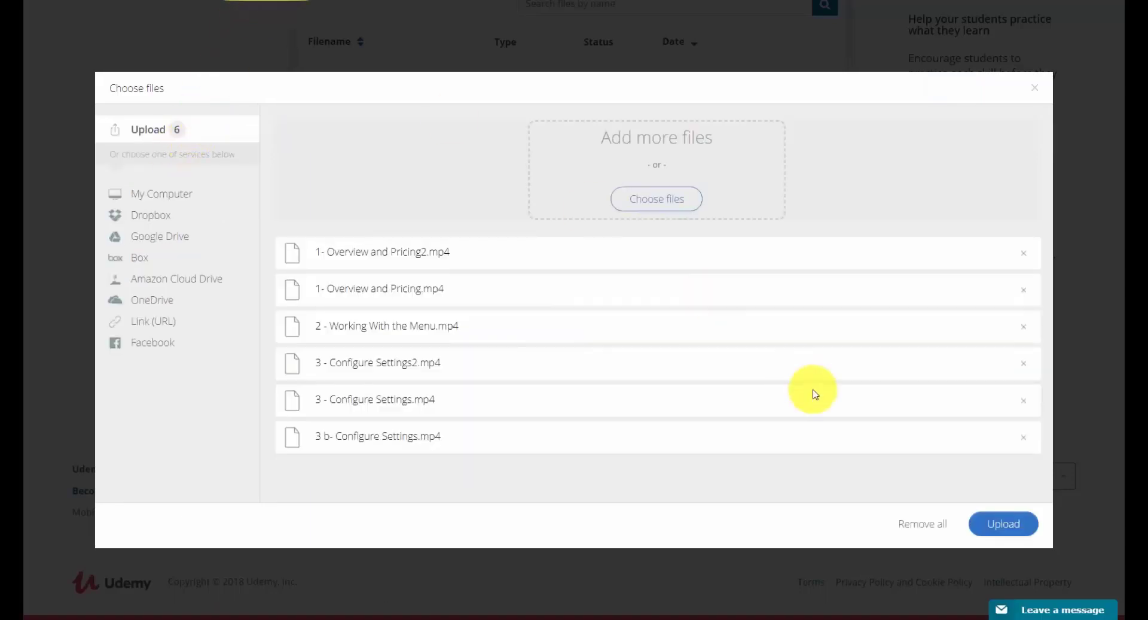
click(990, 524)
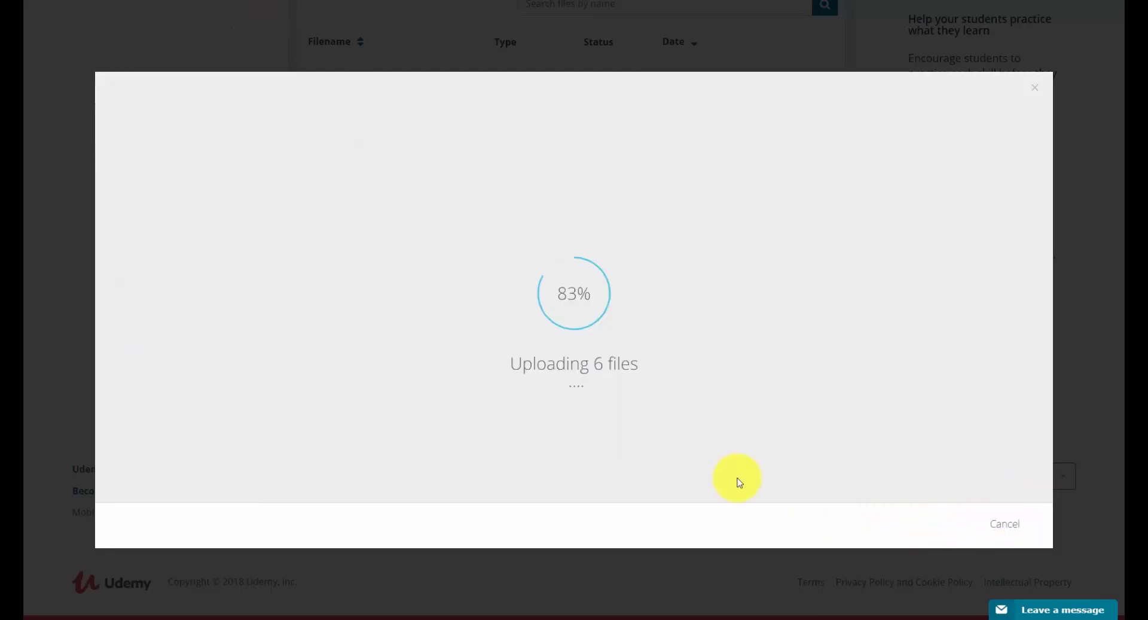
Step: Reopen the Bulk Uploader and connect Dropbox as a file source, allowing the Udemy Filestack API access to its files
scroll(740, 482, up, 2)
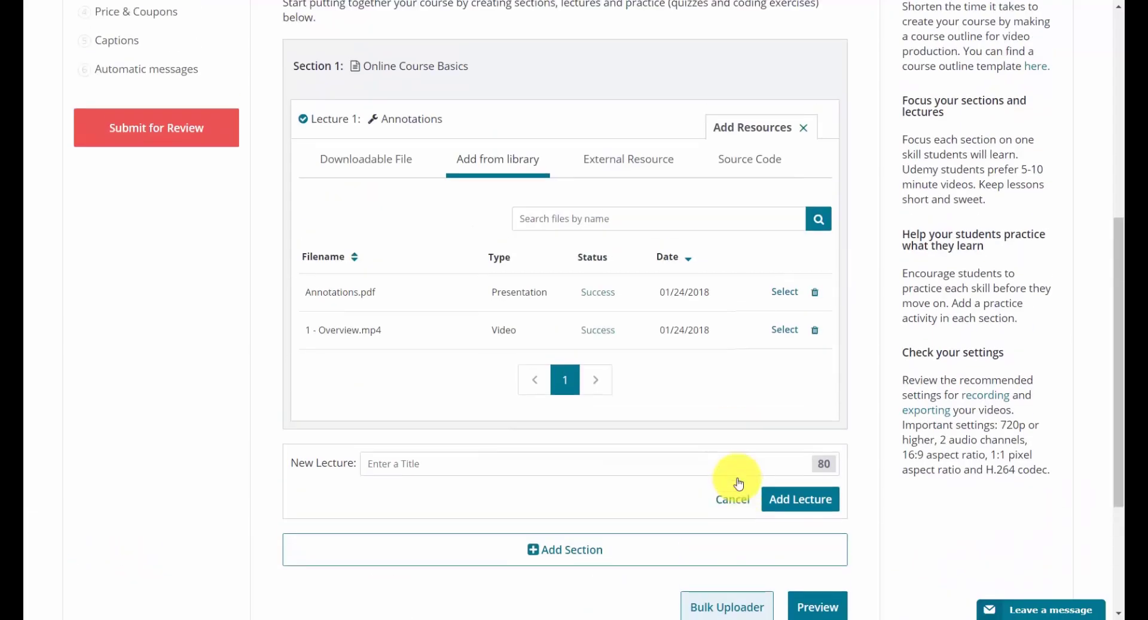
scroll(523, 452, down, 1)
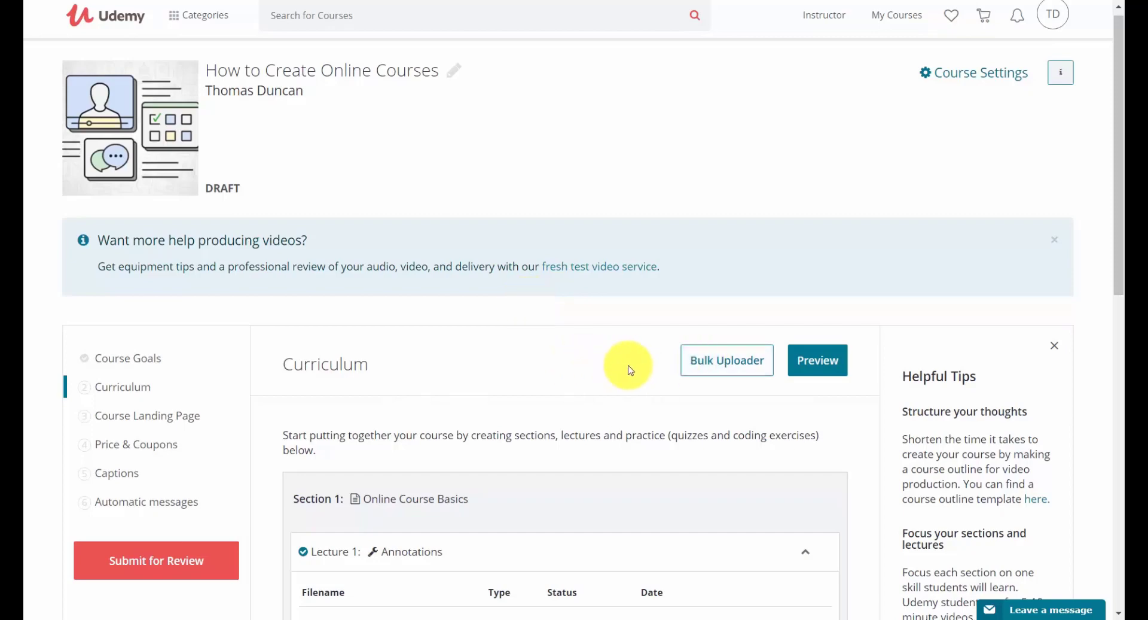
click(713, 360)
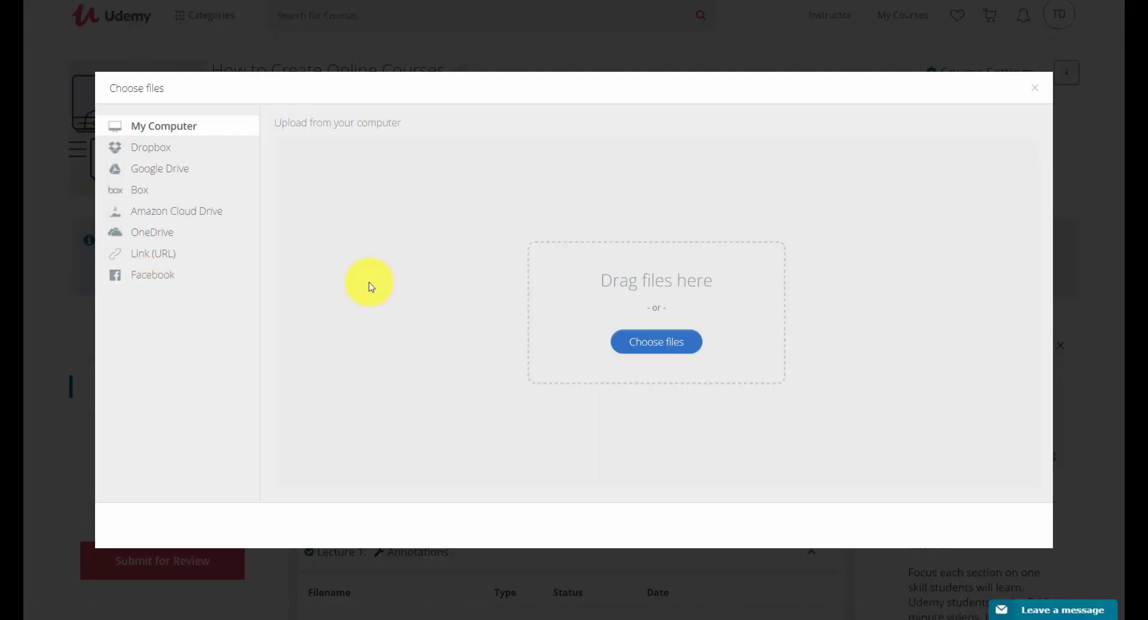
click(159, 154)
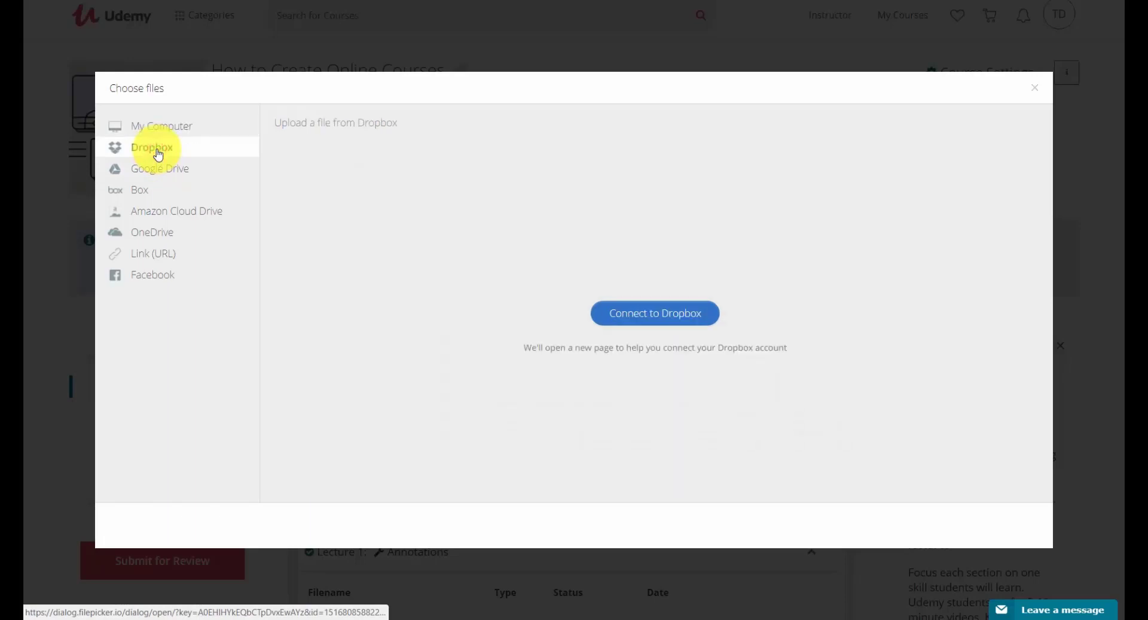
click(638, 326)
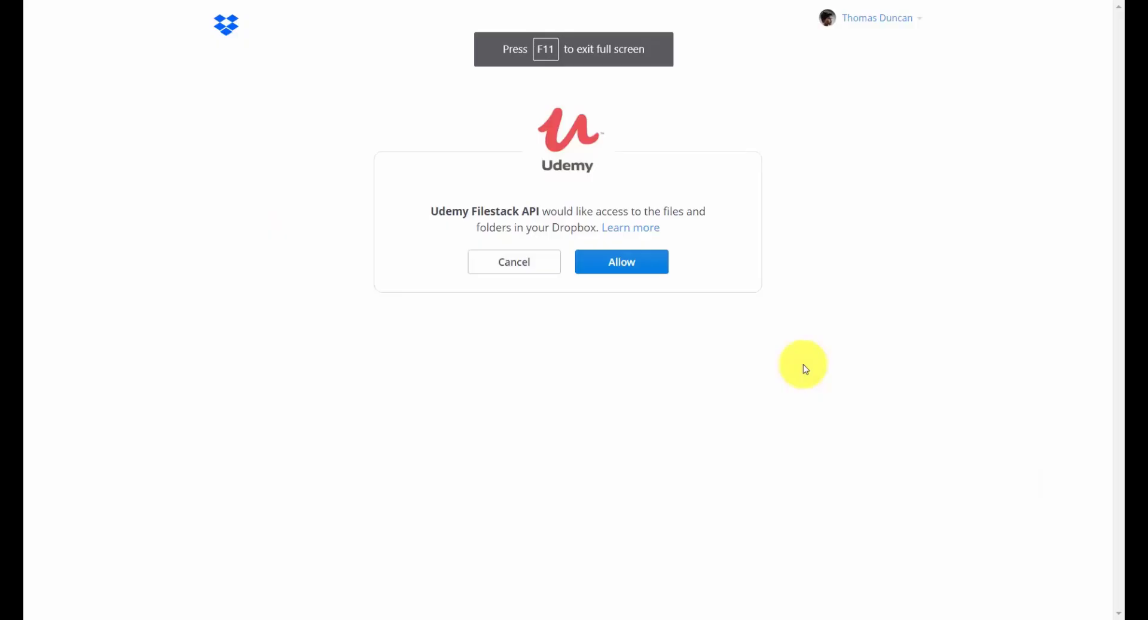
click(628, 278)
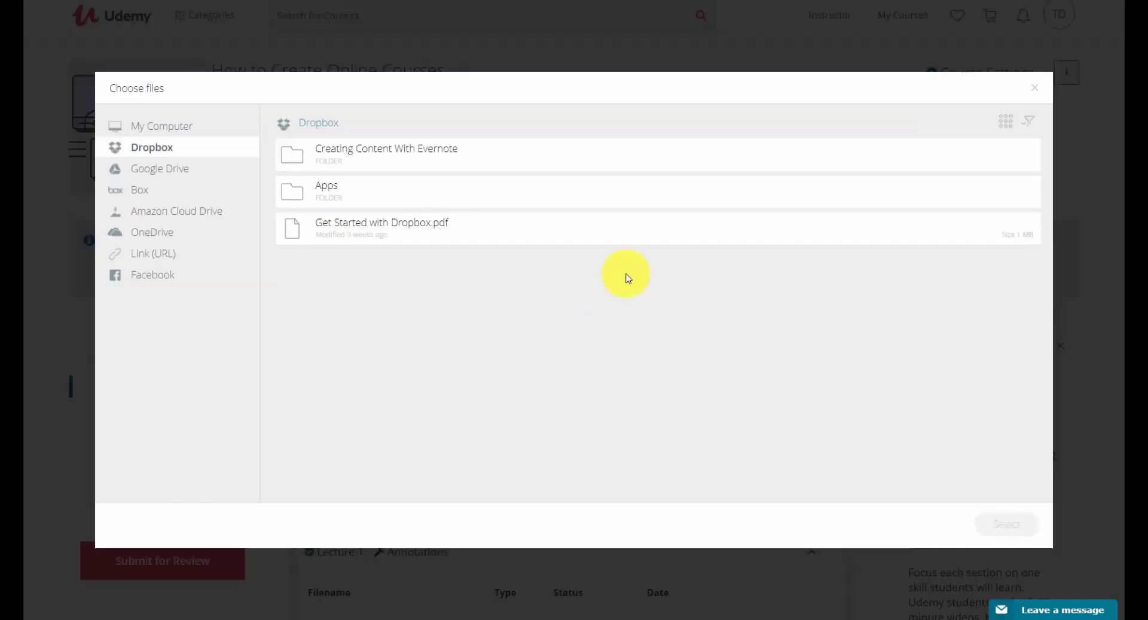
Step: Add Get Started with Dropbox.pdf from Dropbox to the bulk upload list
click(357, 221)
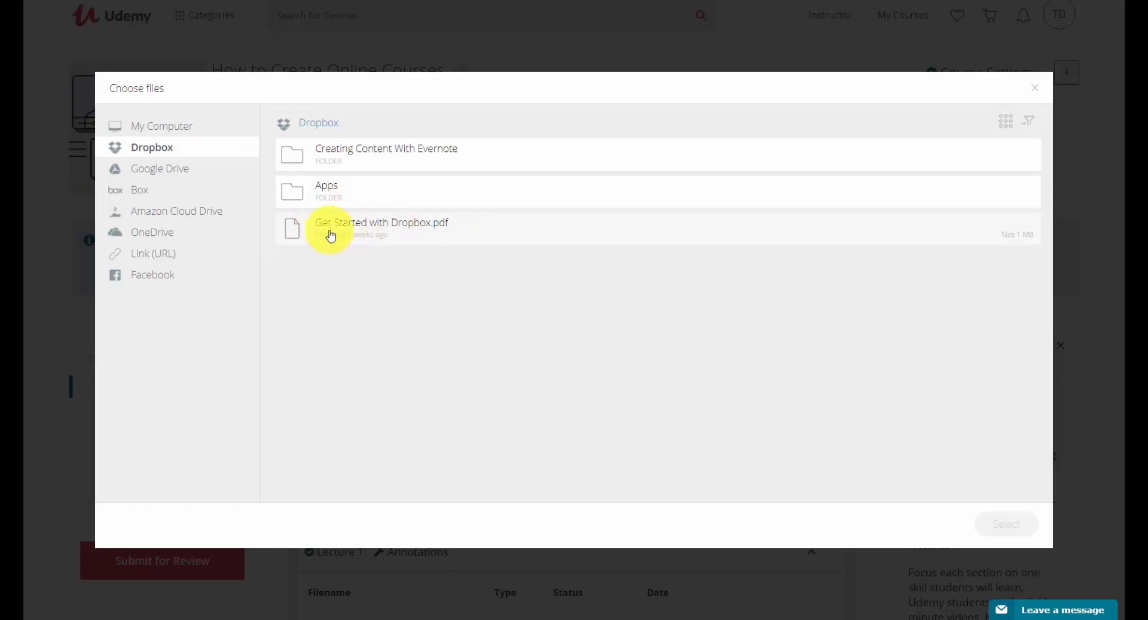
click(376, 231)
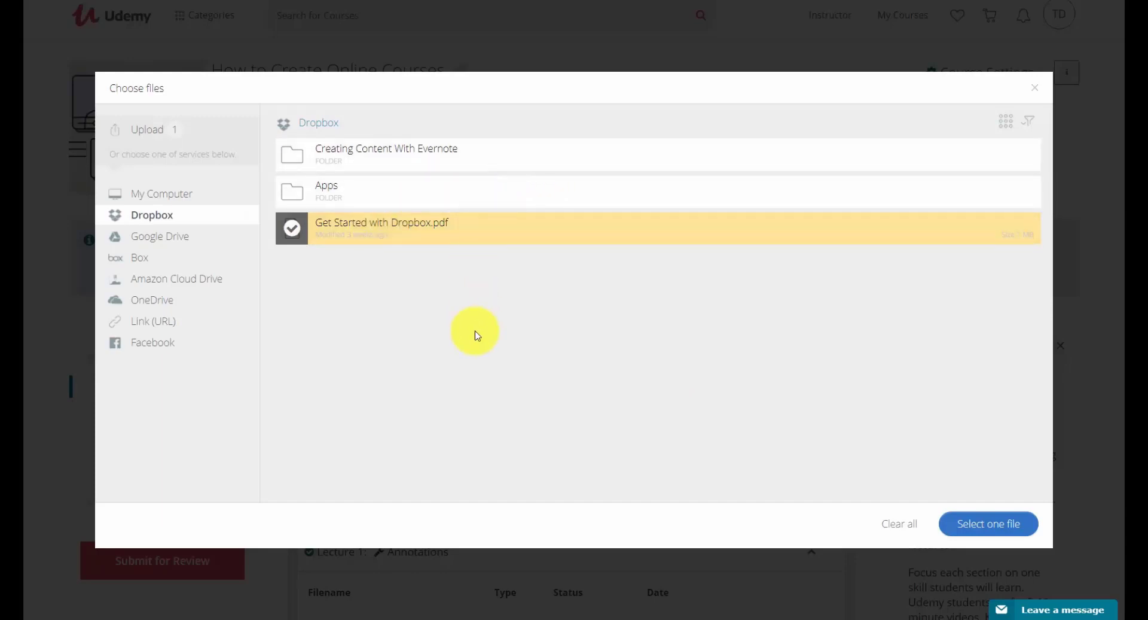
click(979, 526)
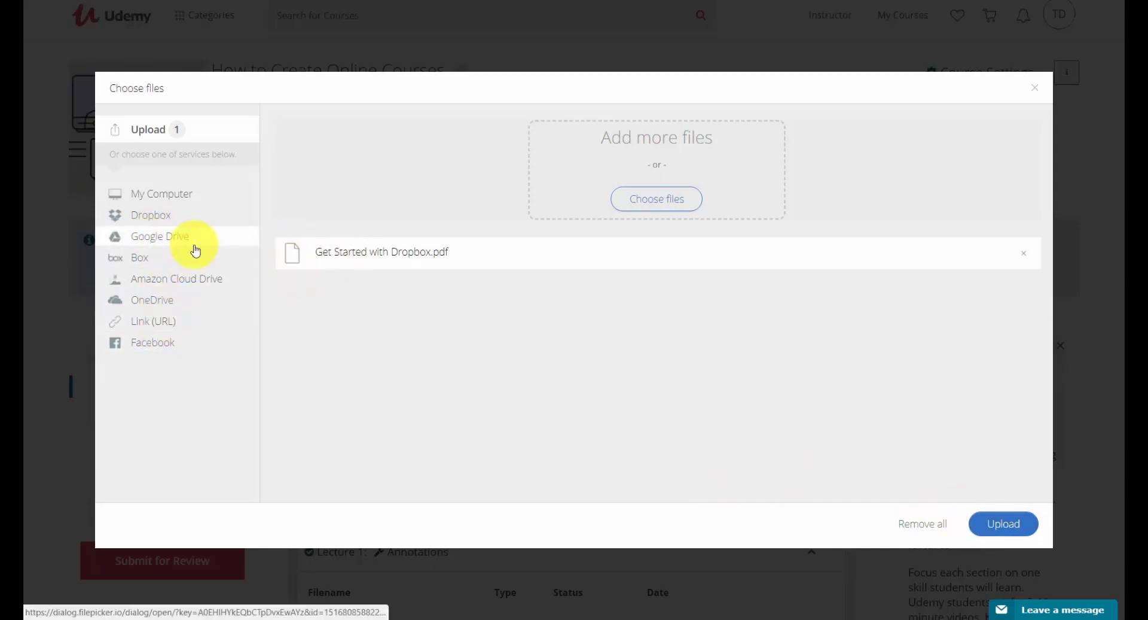
Step: Connect Google Drive as a file source, allow Filestack to view its files, and add the instructor-named document to the bulk upload list
scroll(526, 405, down, 3)
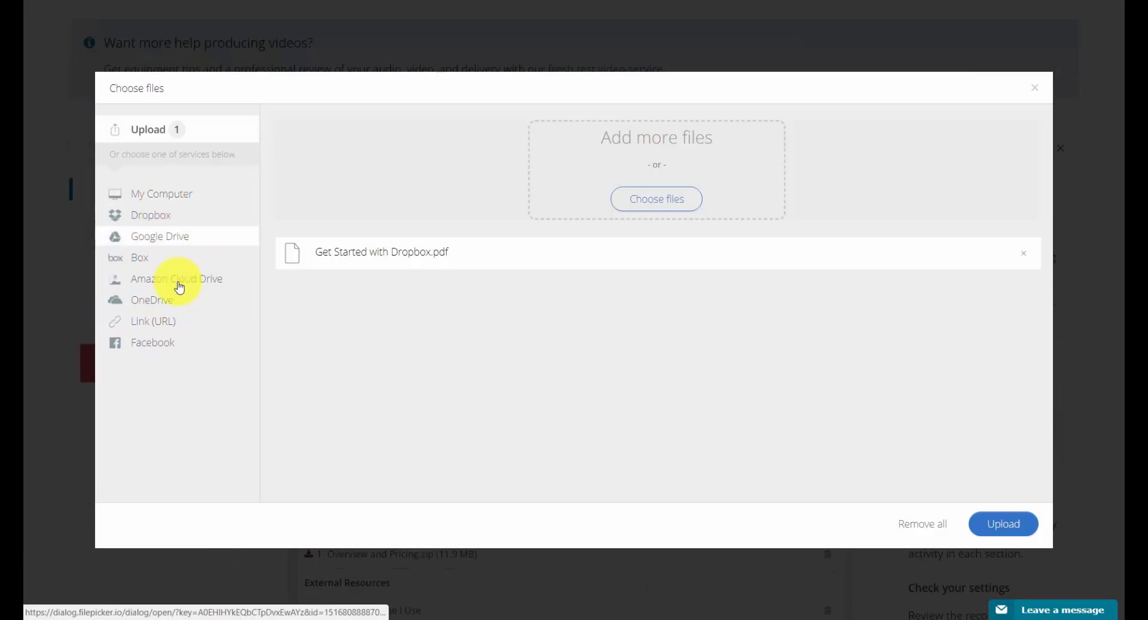
click(172, 241)
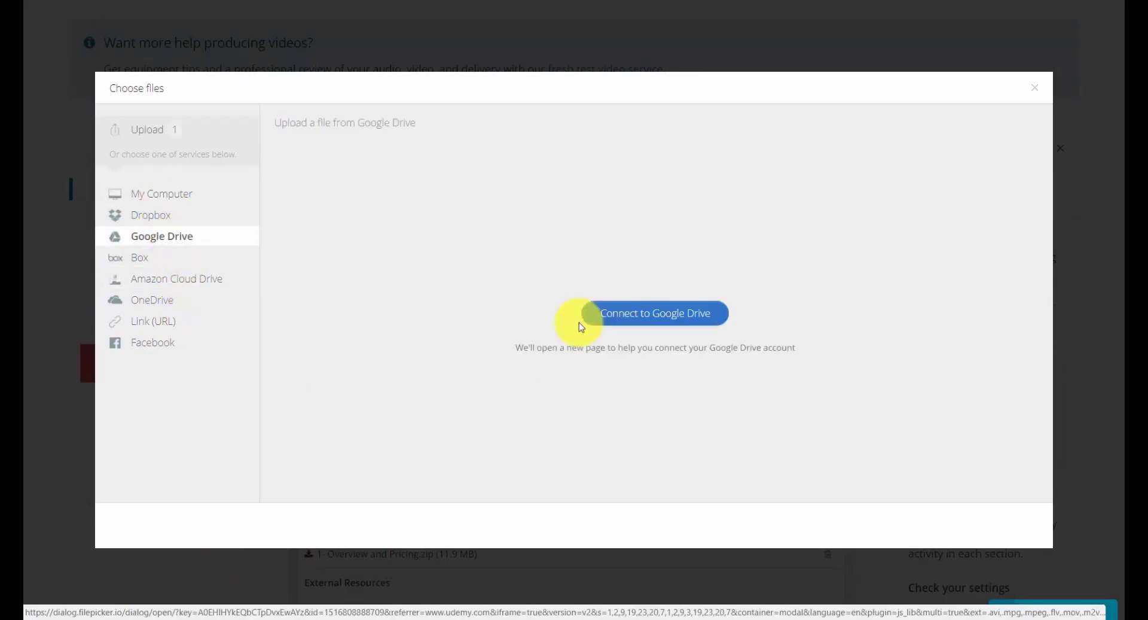
click(632, 315)
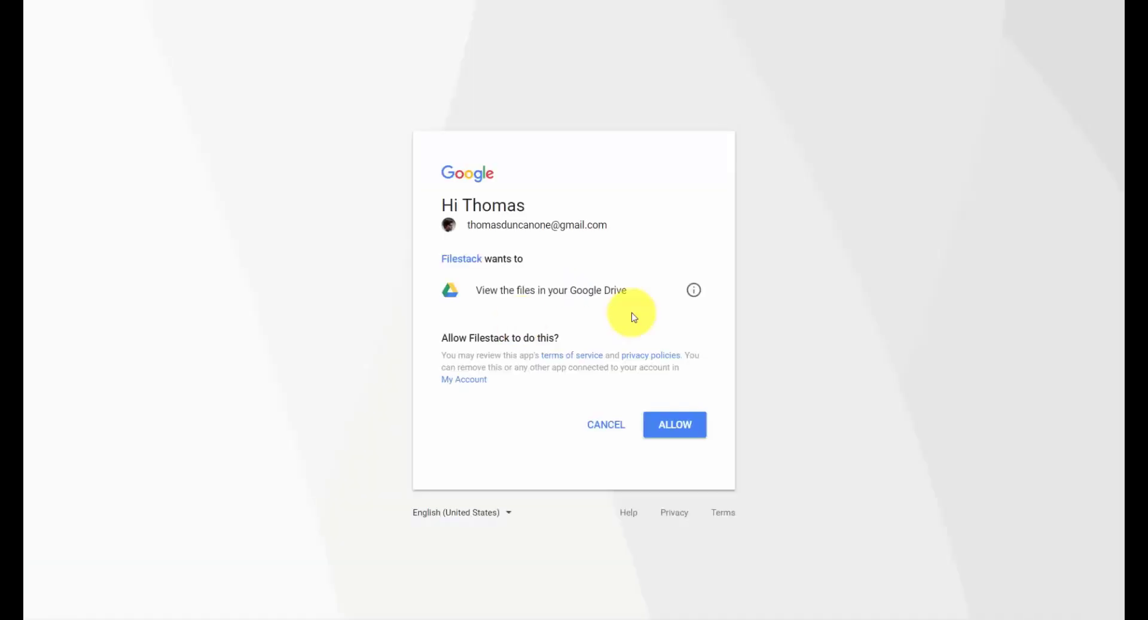
click(676, 424)
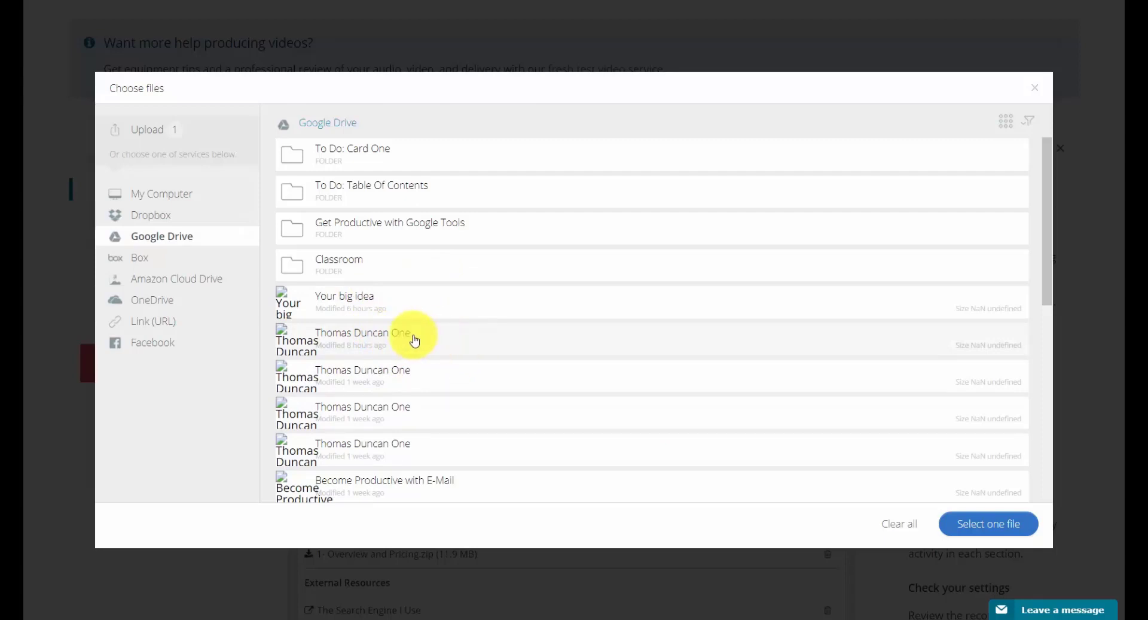
scroll(472, 359, down, 4)
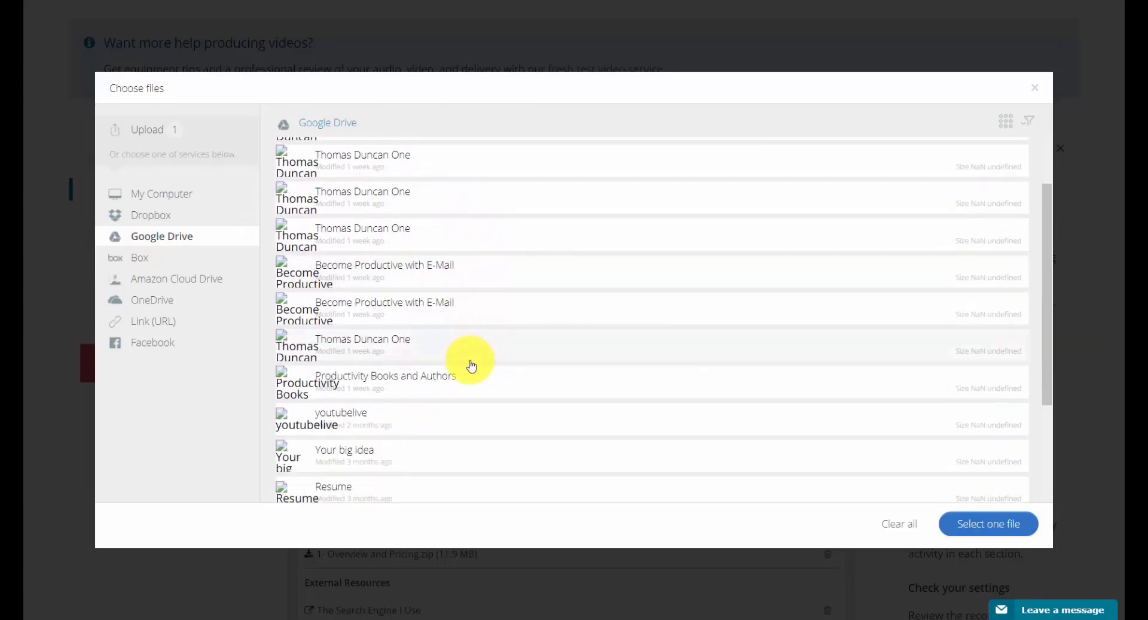
click(429, 349)
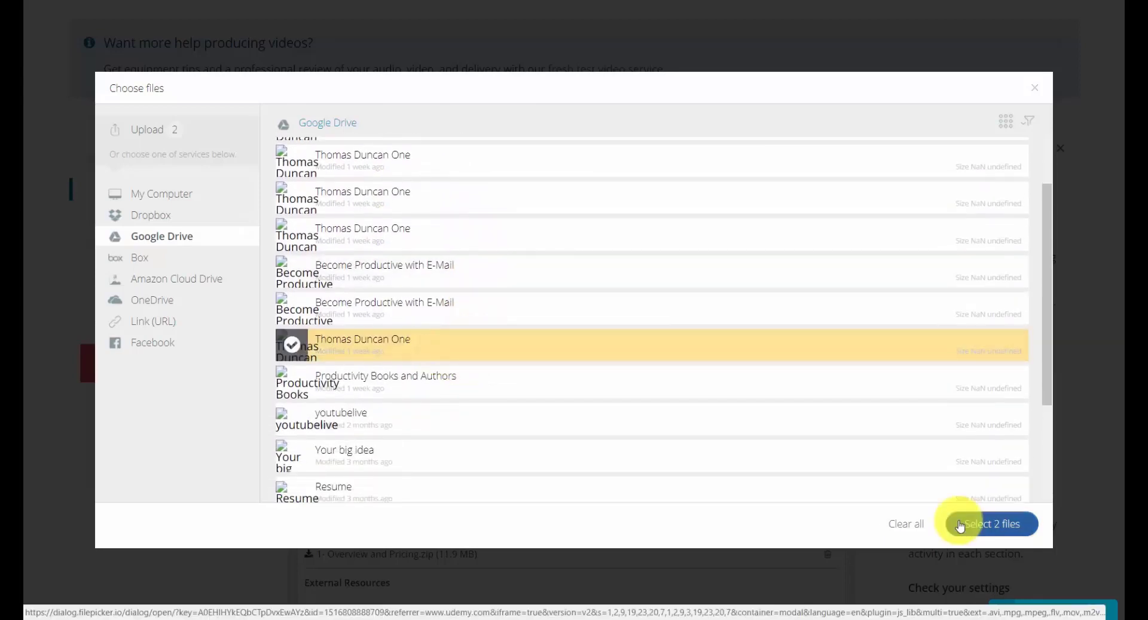
click(964, 525)
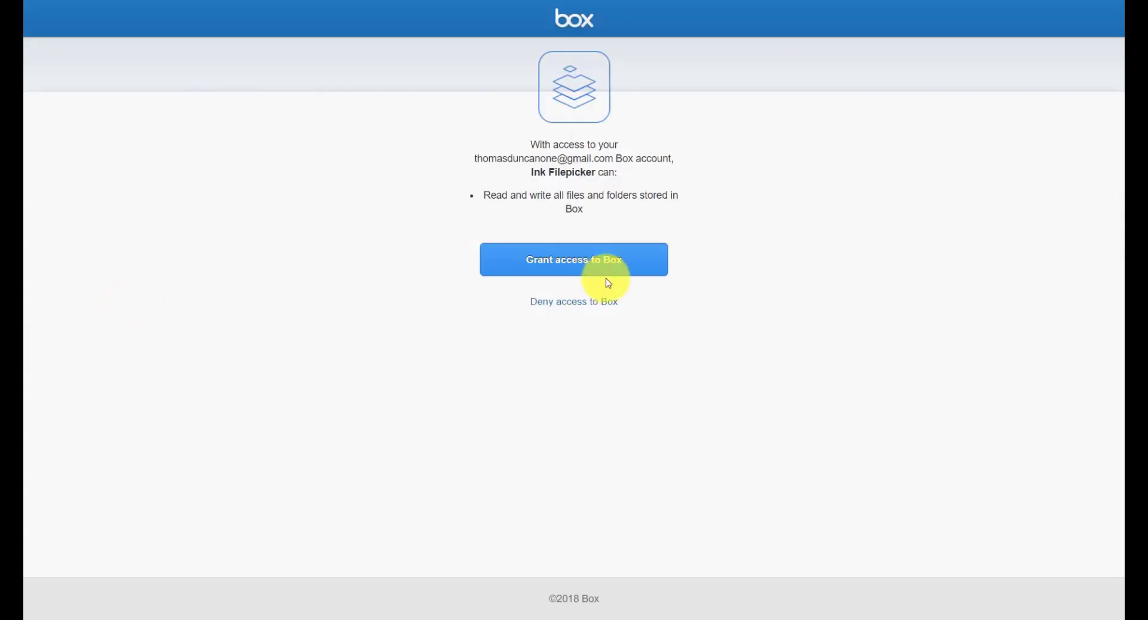
Step: Grant the uploader access to Box, then add Welcome to Box.pdf from Box and TenMistakesMostLocalMarketersAreMaking.pdf from OneDrive to the upload list
click(574, 265)
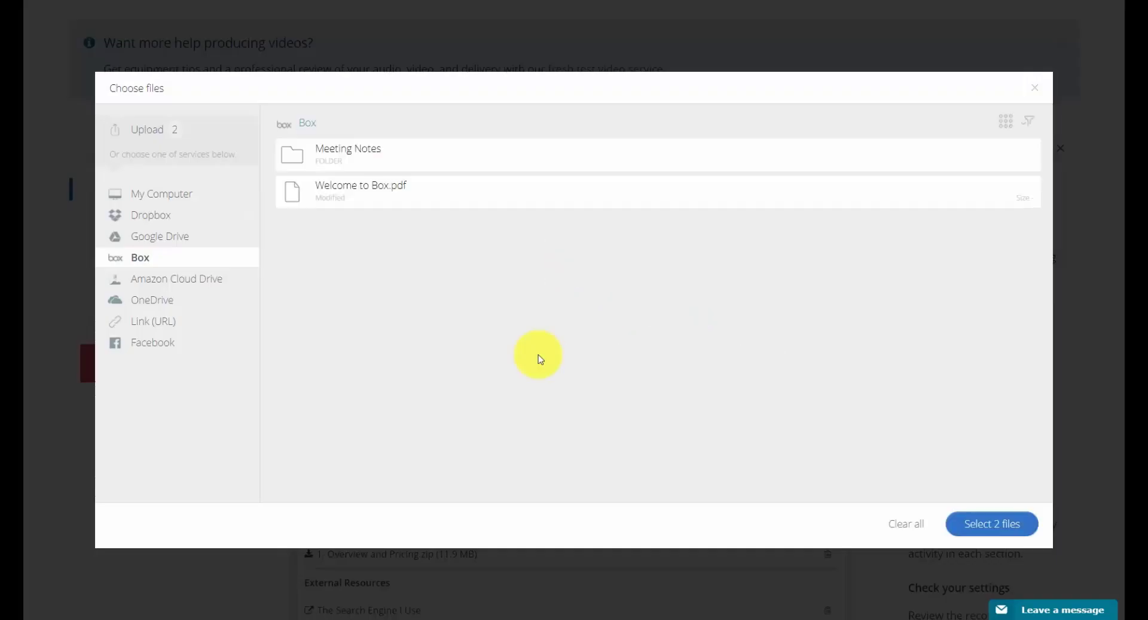
click(346, 190)
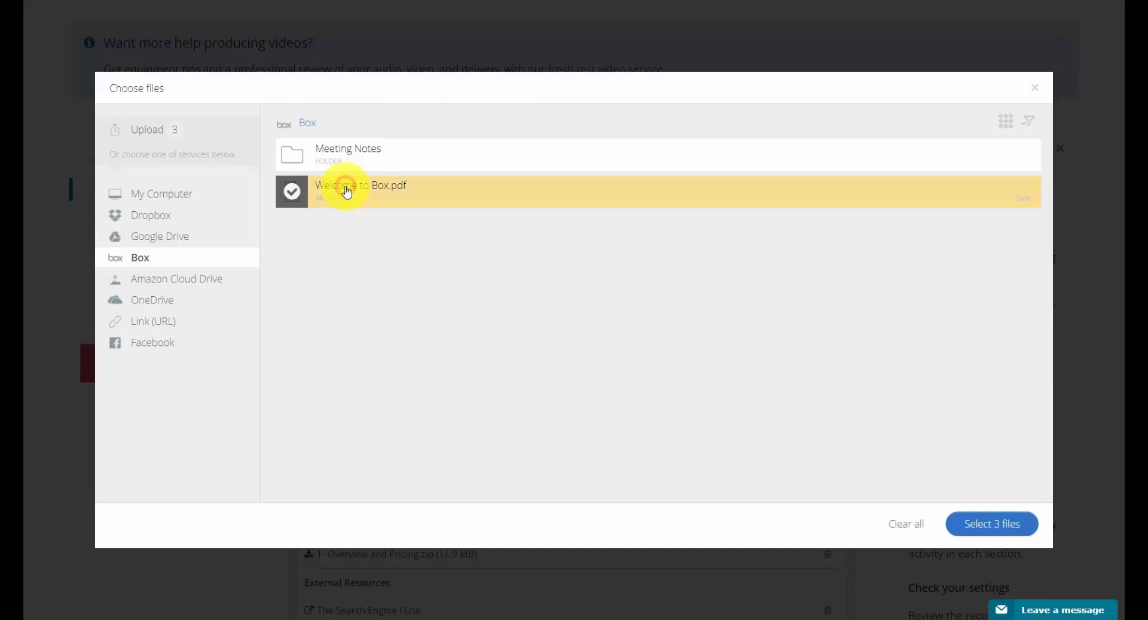
click(996, 526)
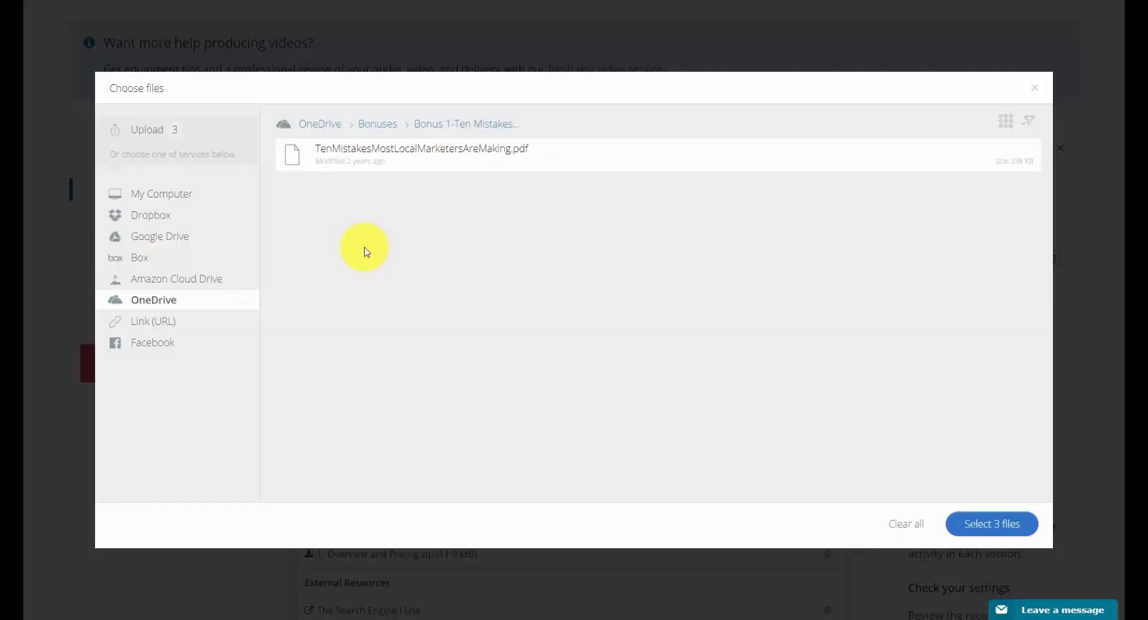
click(457, 160)
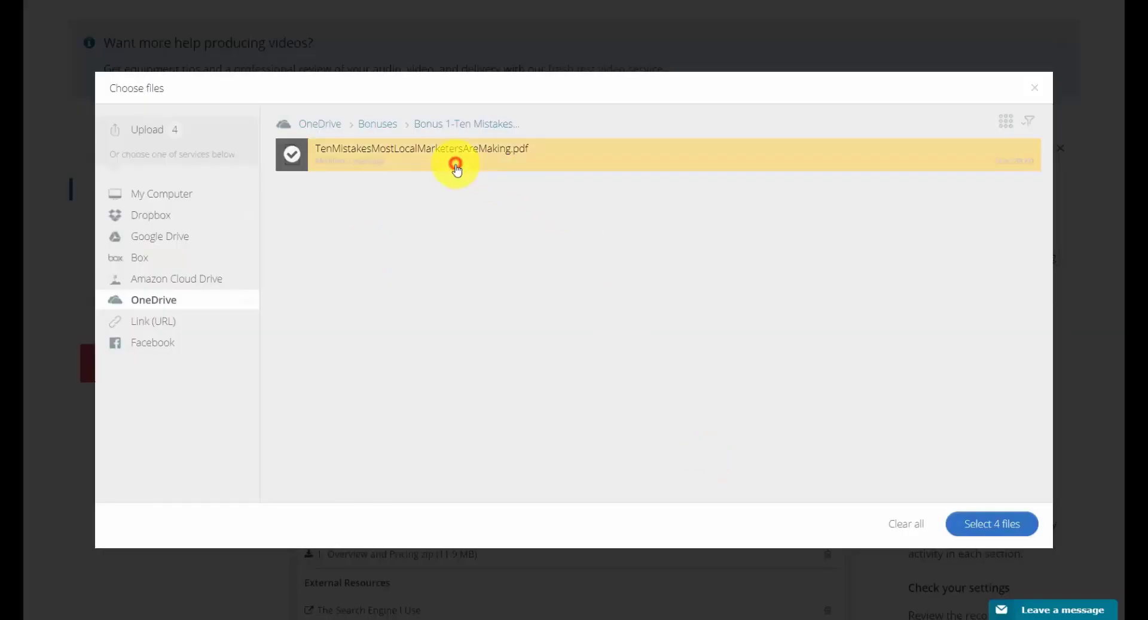
click(981, 526)
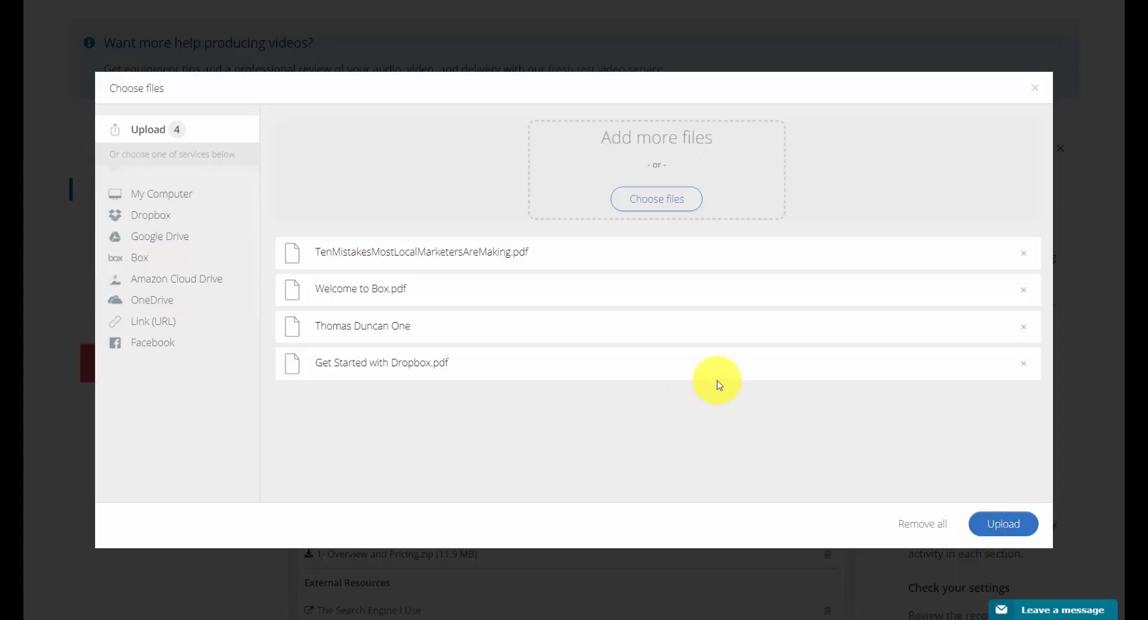
Step: Add the photo Time to make the doughnuts.jpg from Facebook to the list and upload all the chosen files
click(172, 346)
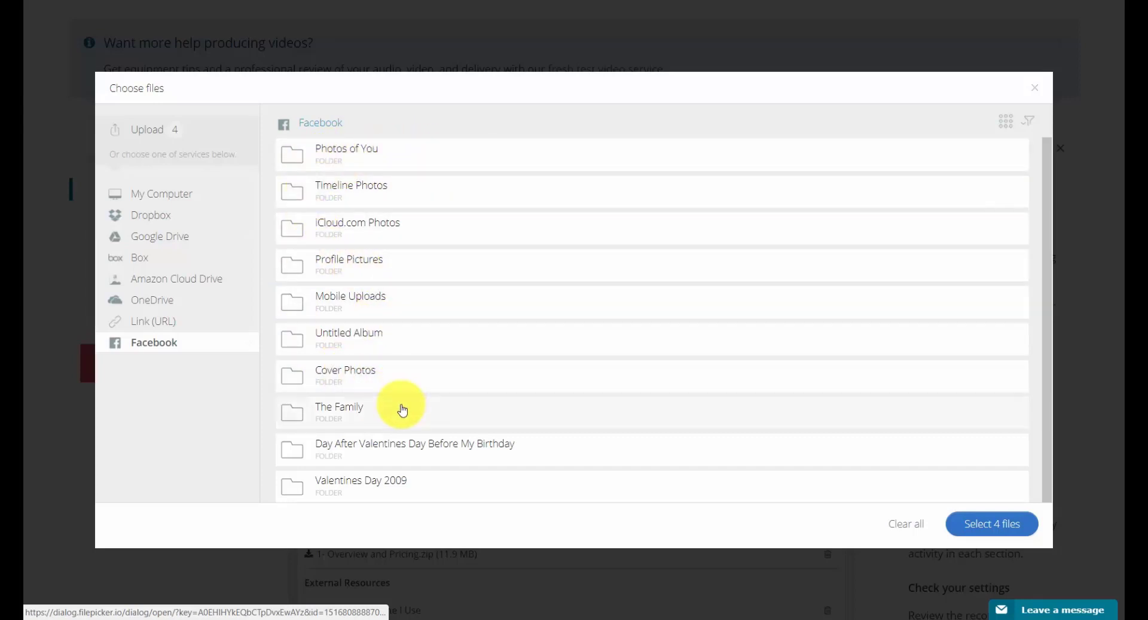
click(559, 459)
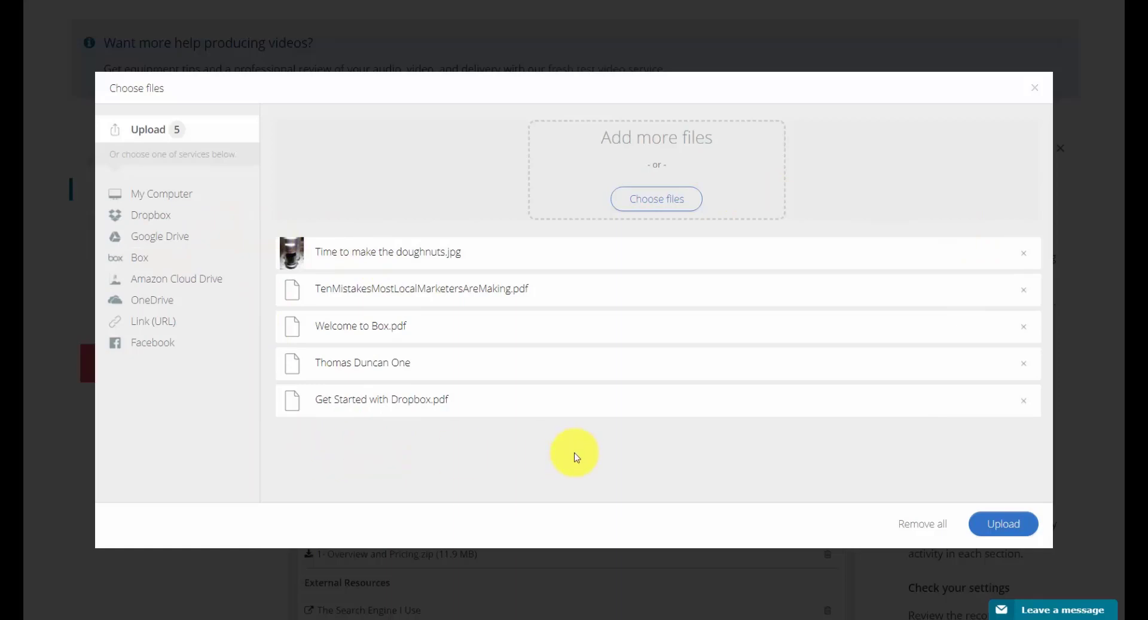
click(1009, 529)
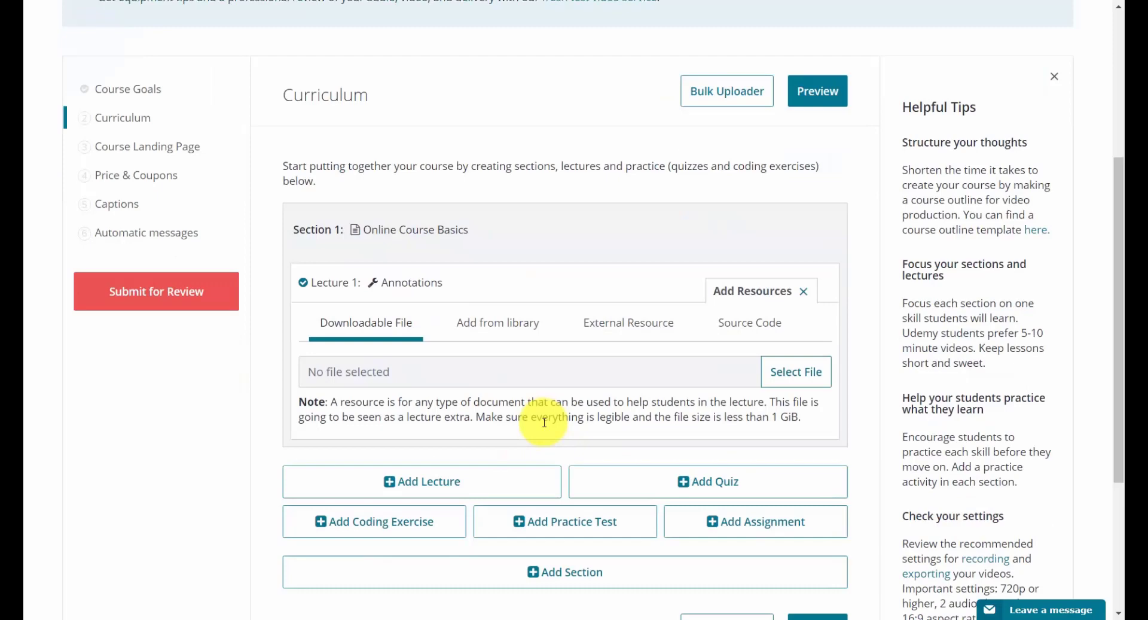
Step: Review the library files available as resources for the Annotations lecture and activate the file name search
click(493, 328)
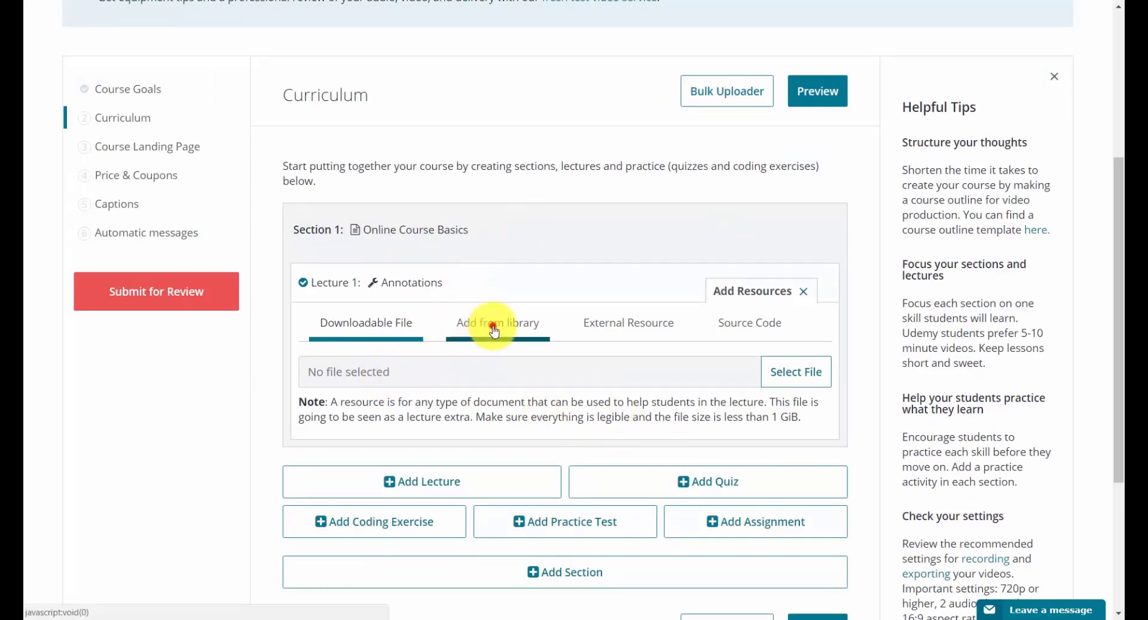
scroll(495, 330, down, 1)
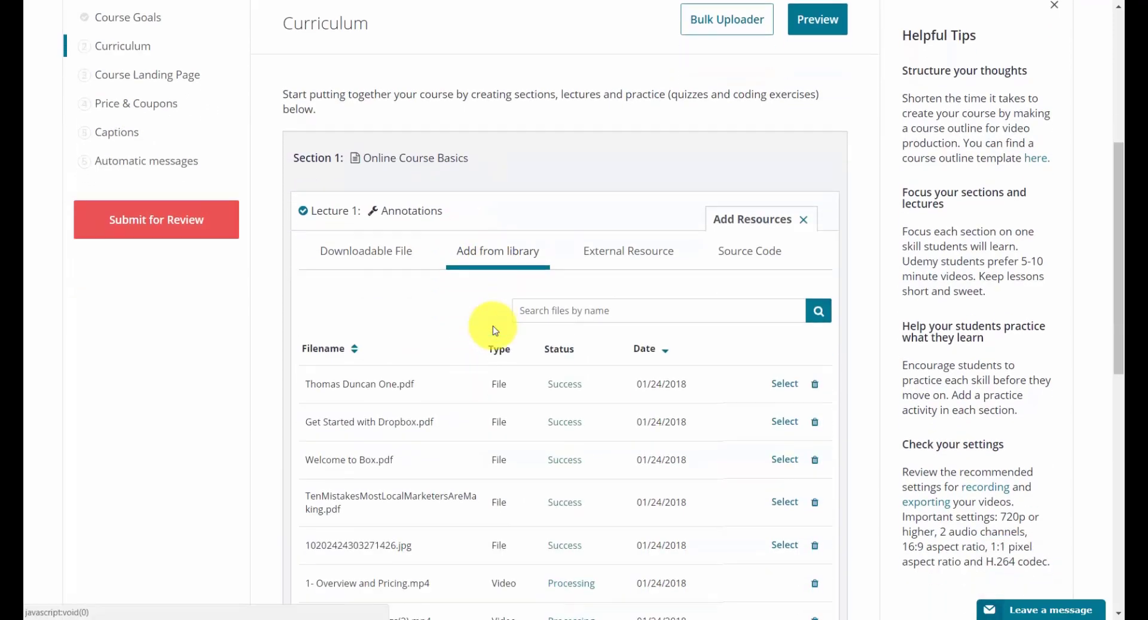
scroll(494, 329, down, 4)
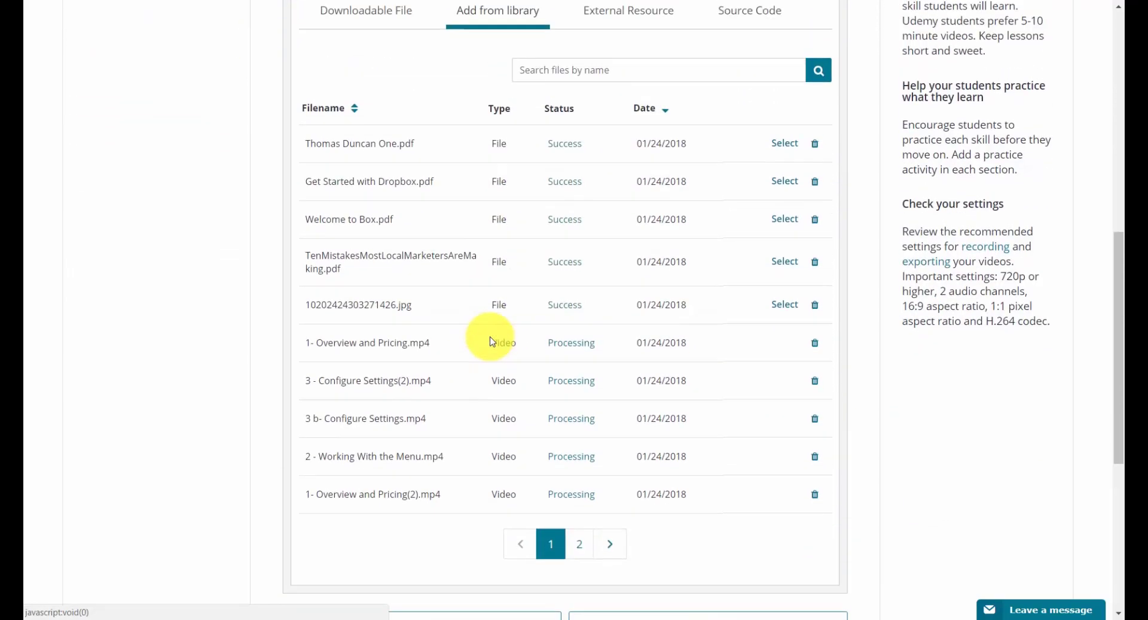
scroll(491, 341, up, 2)
scroll(464, 329, up, 1)
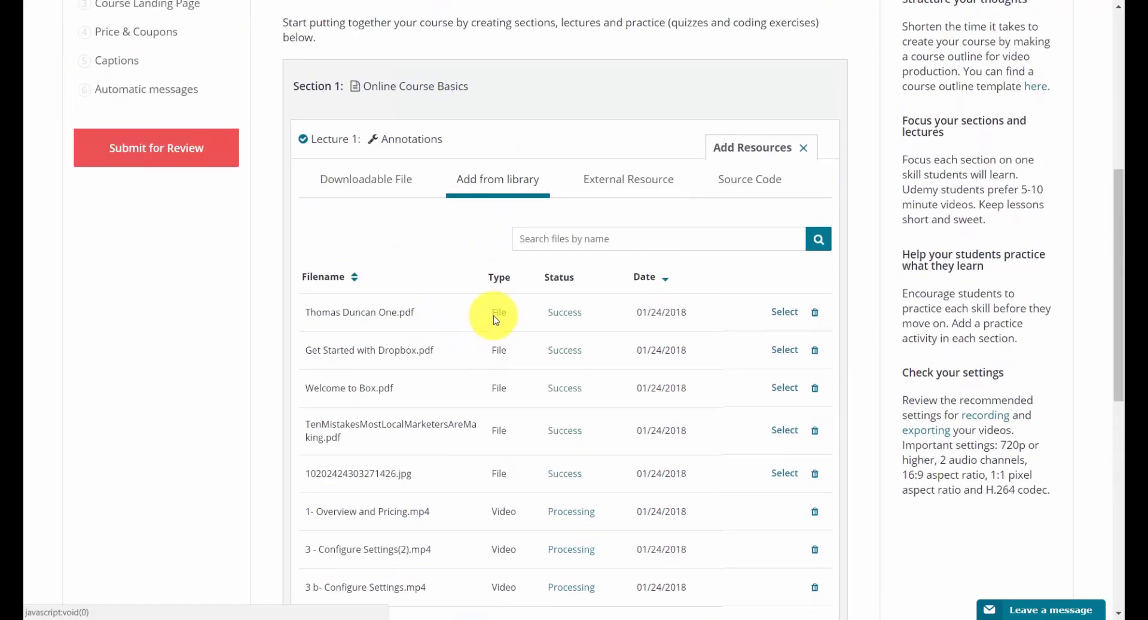
click(567, 243)
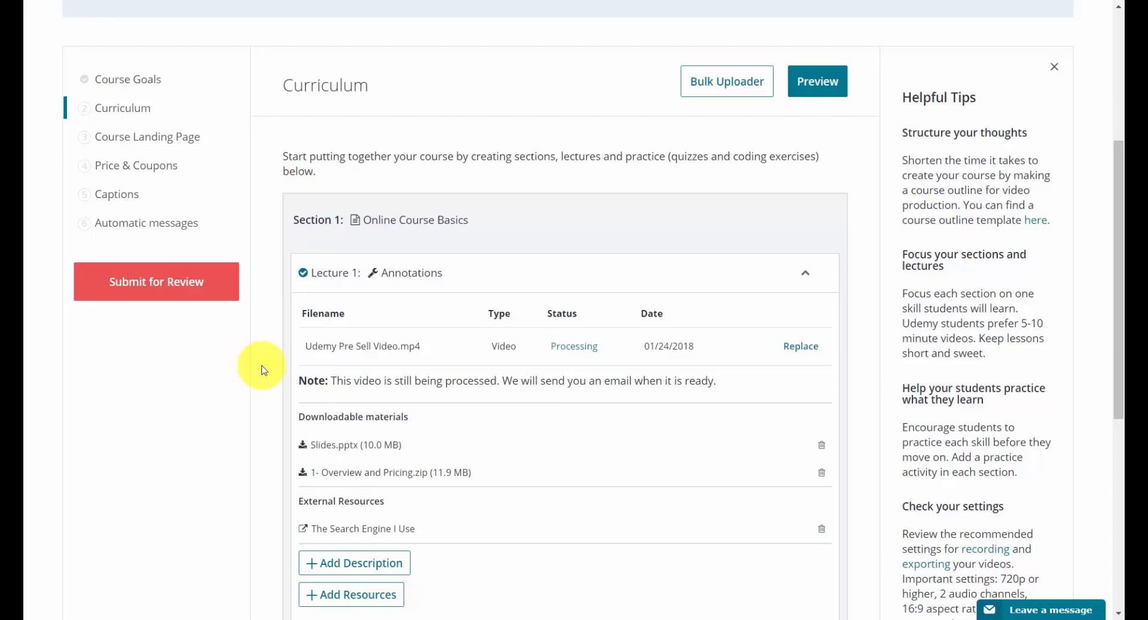
Step: Add a second lecture titled Online Learning and choose Video & Slide Mashup as its content type
scroll(264, 369, up, 1)
scroll(260, 366, down, 5)
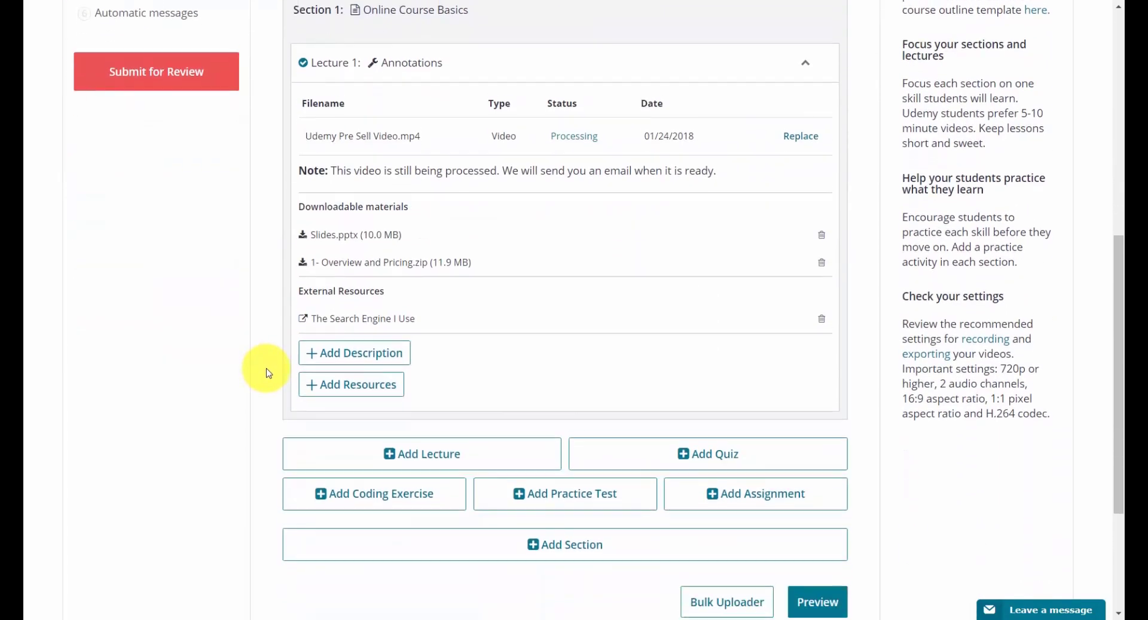
click(389, 450)
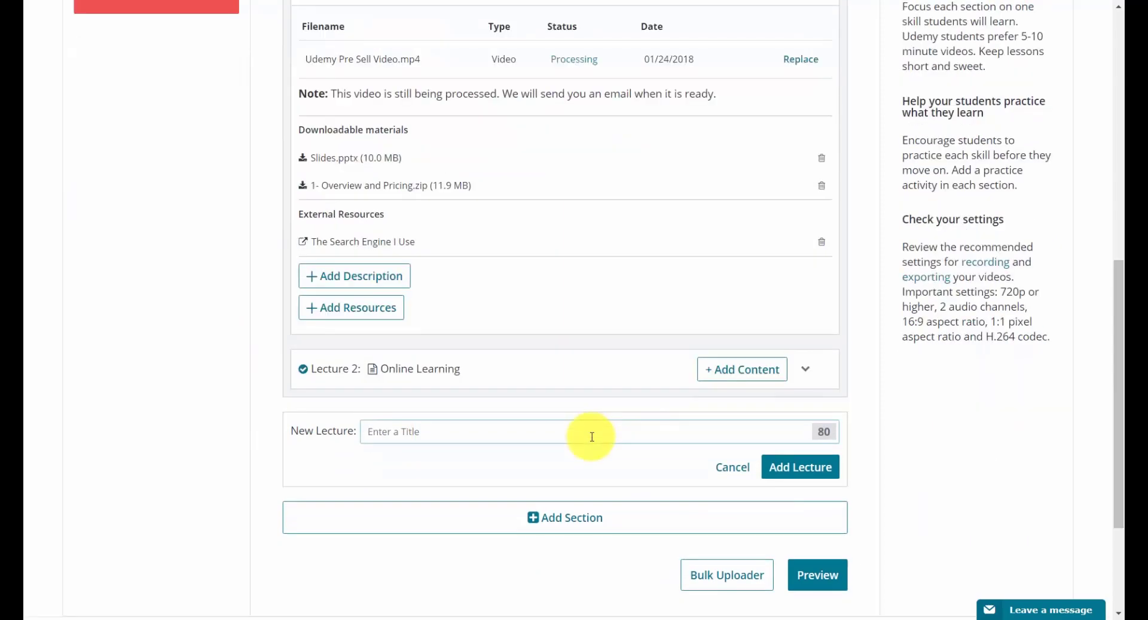
click(710, 375)
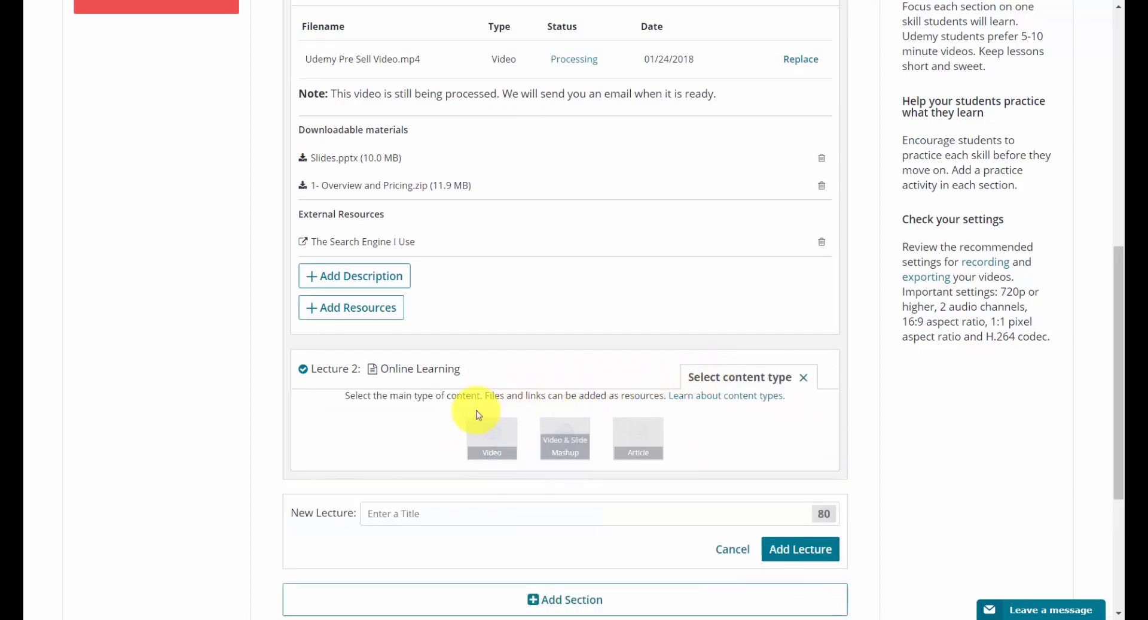
click(568, 439)
scroll(572, 388, down, 3)
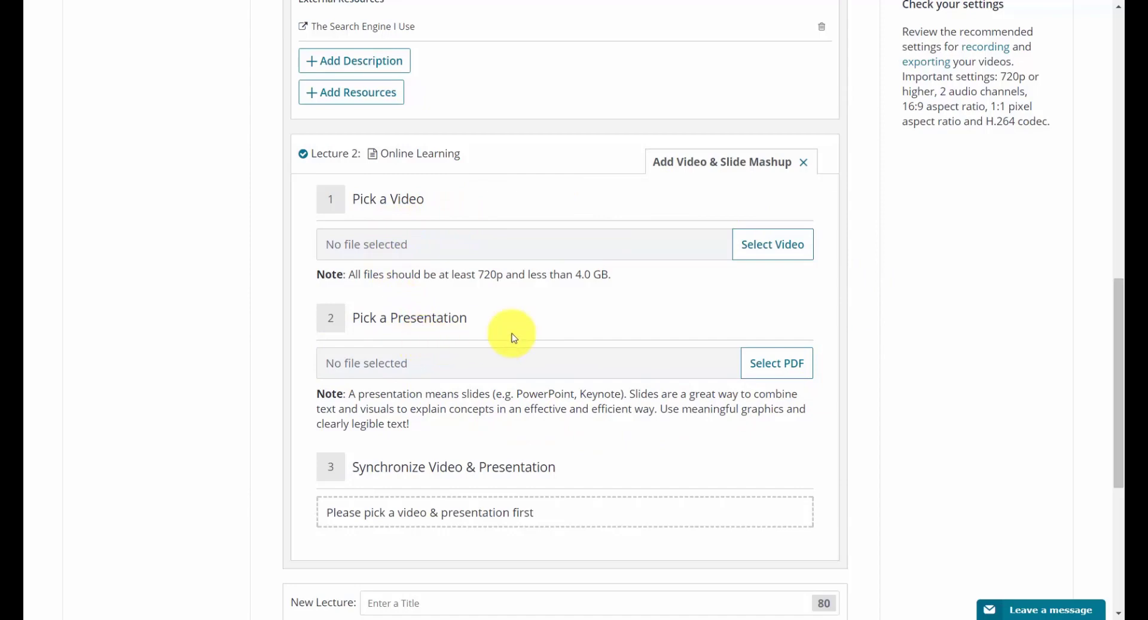
Step: Pick 1- Overview and Pricing.mp4 as the mashup video and use the five-slide Photo Album PDF as its presentation
click(772, 255)
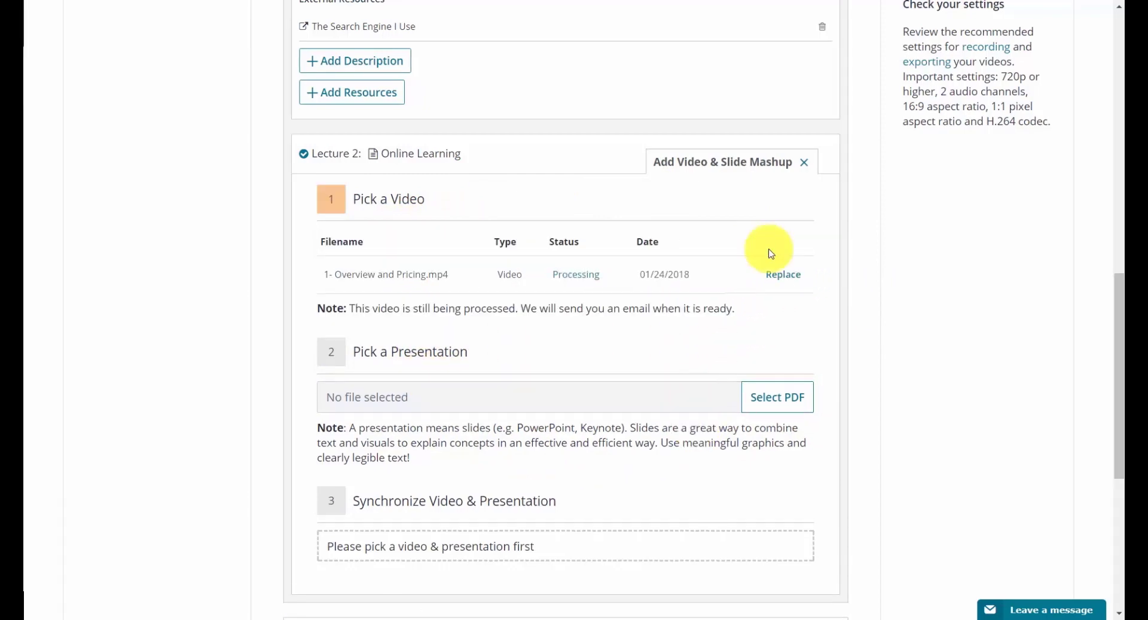
scroll(685, 305, down, 1)
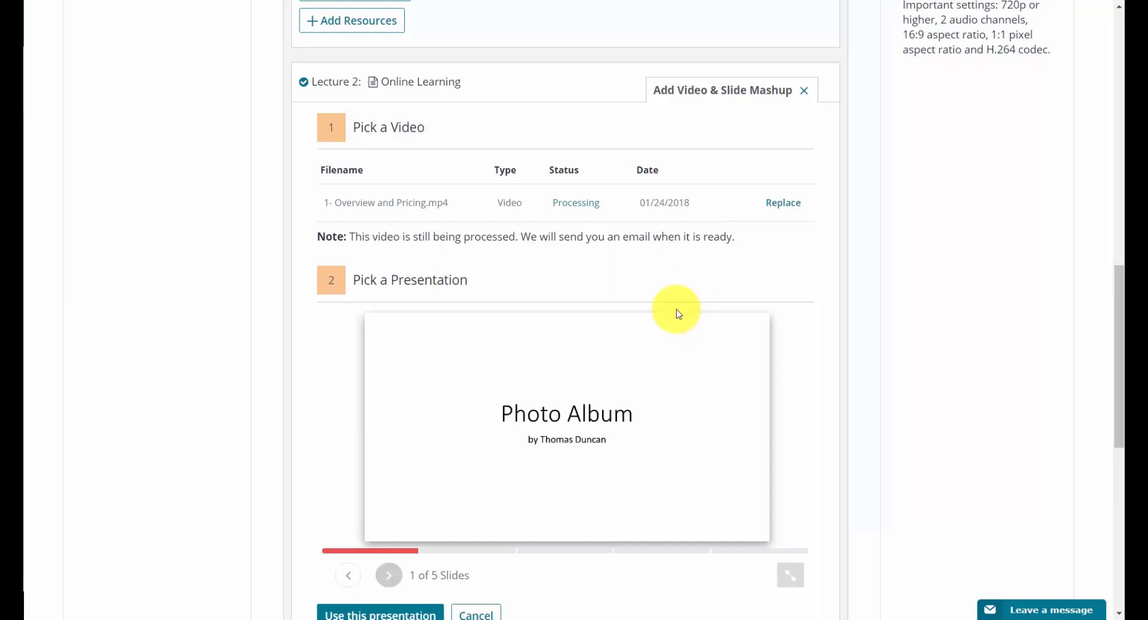
scroll(384, 361, down, 1)
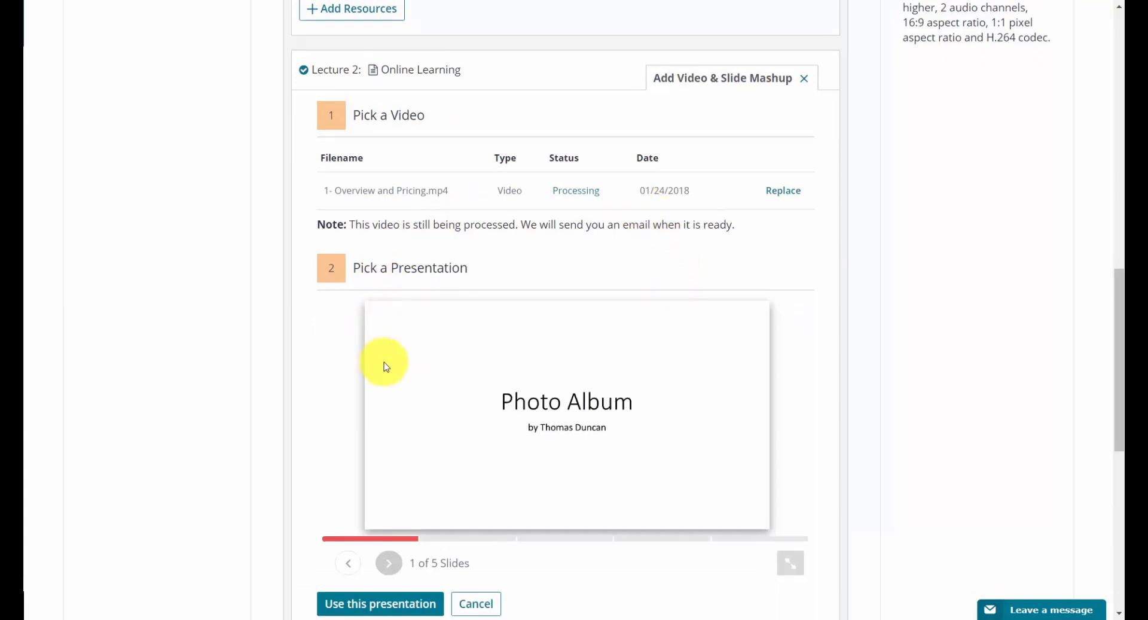
scroll(384, 361, down, 1)
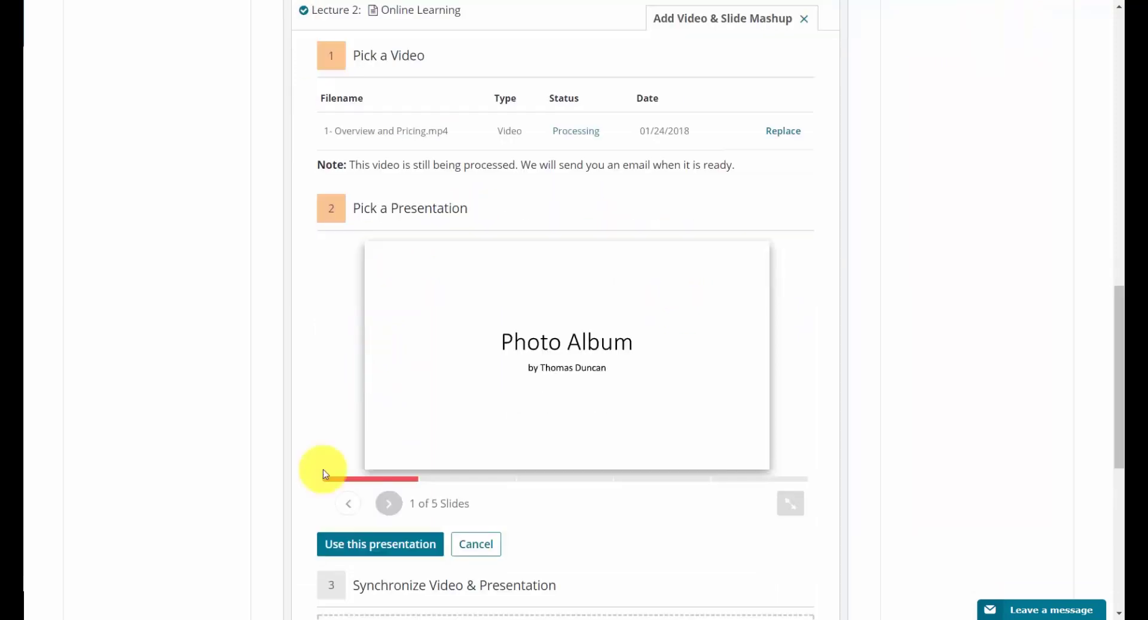
click(364, 549)
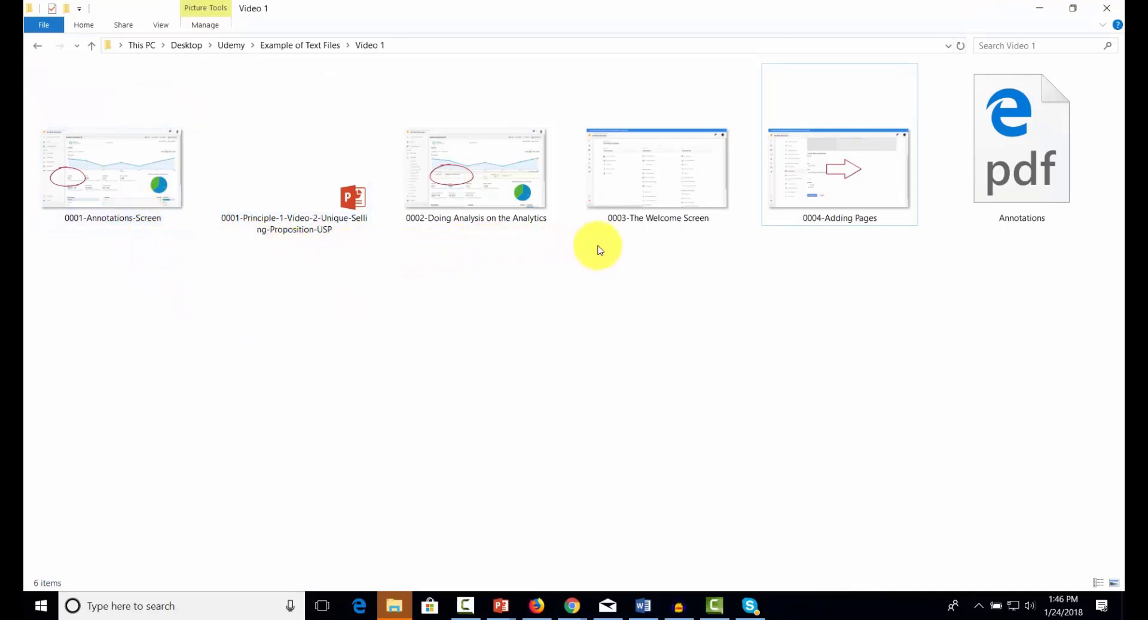
Step: Examine the numbered screenshot images, the PowerPoint file and the Annotations PDF in the Video 1 folder
click(826, 225)
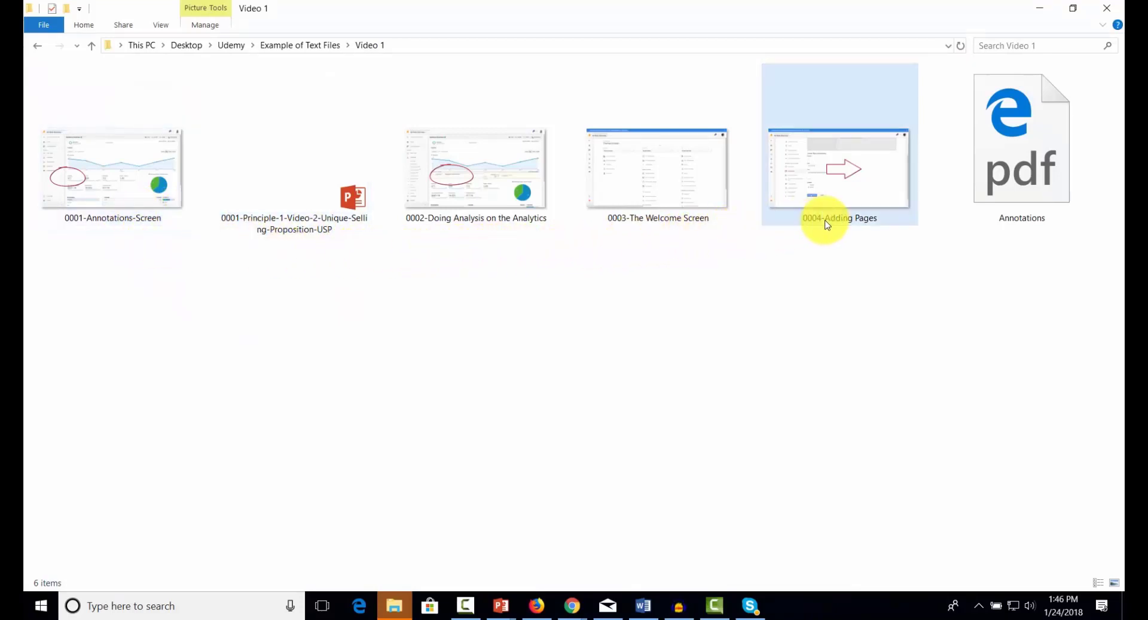
click(465, 246)
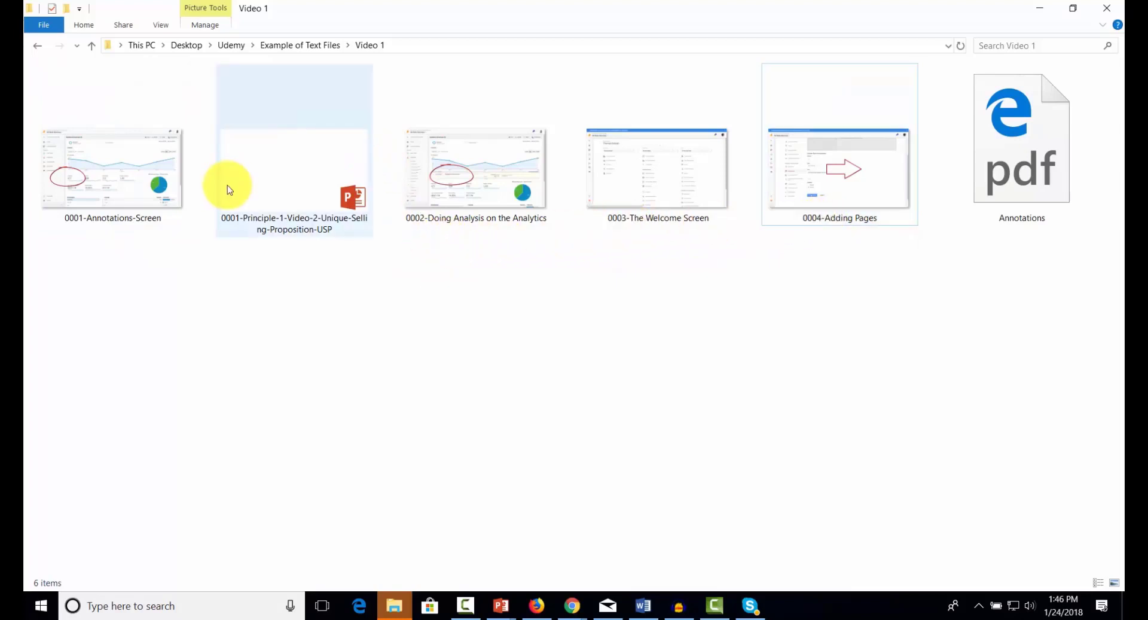
mouse_move(231, 214)
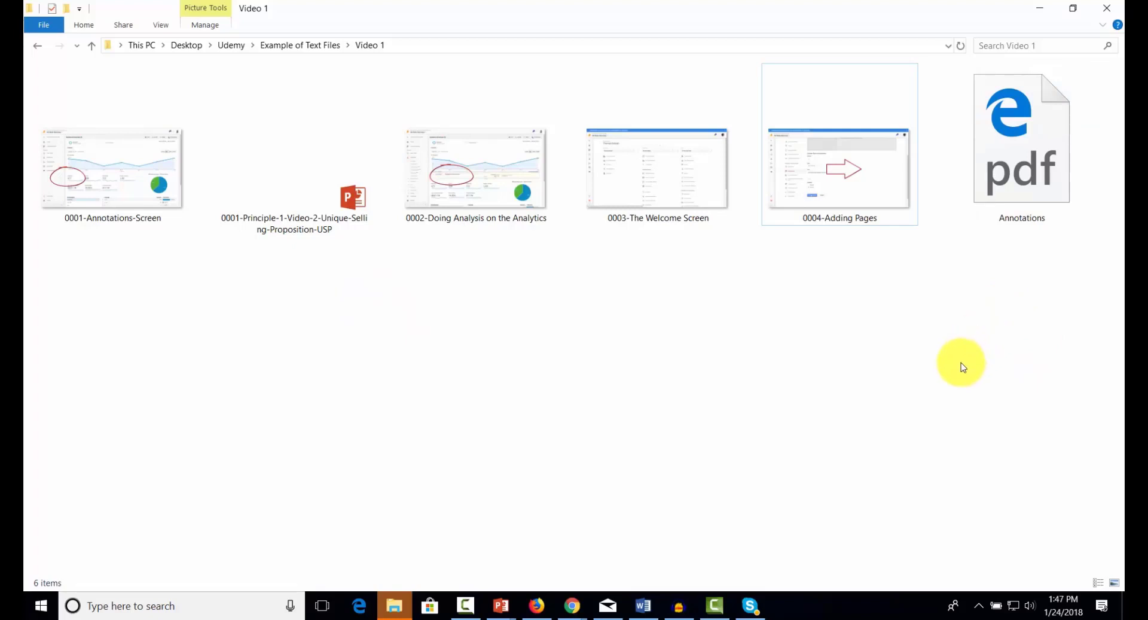
Step: Switch to Udemy, use the picked Introduction to Strategic Marketing video, and preview the mashup with slides 1–5 at 0, 26, 50, 59 and 65 seconds
key(alt+Tab)
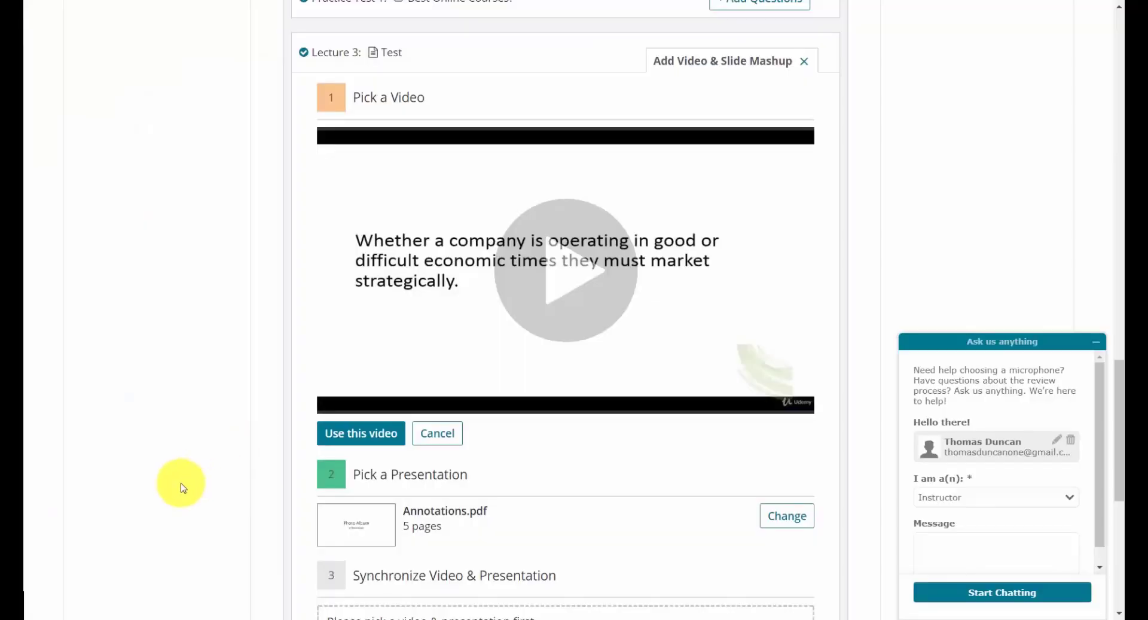
click(359, 431)
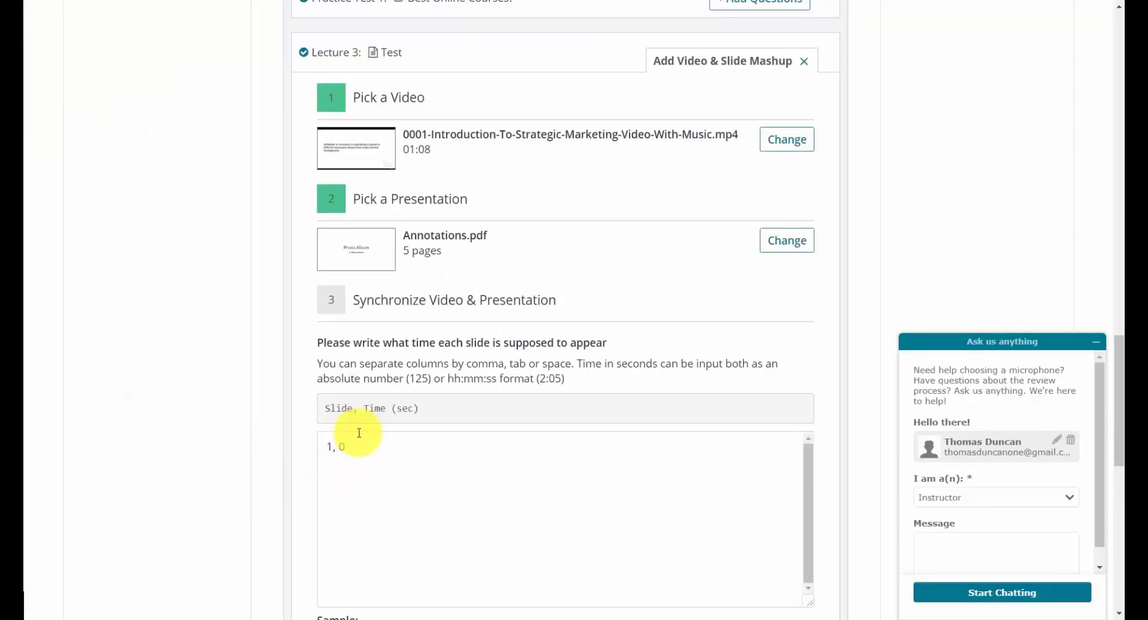
click(375, 441)
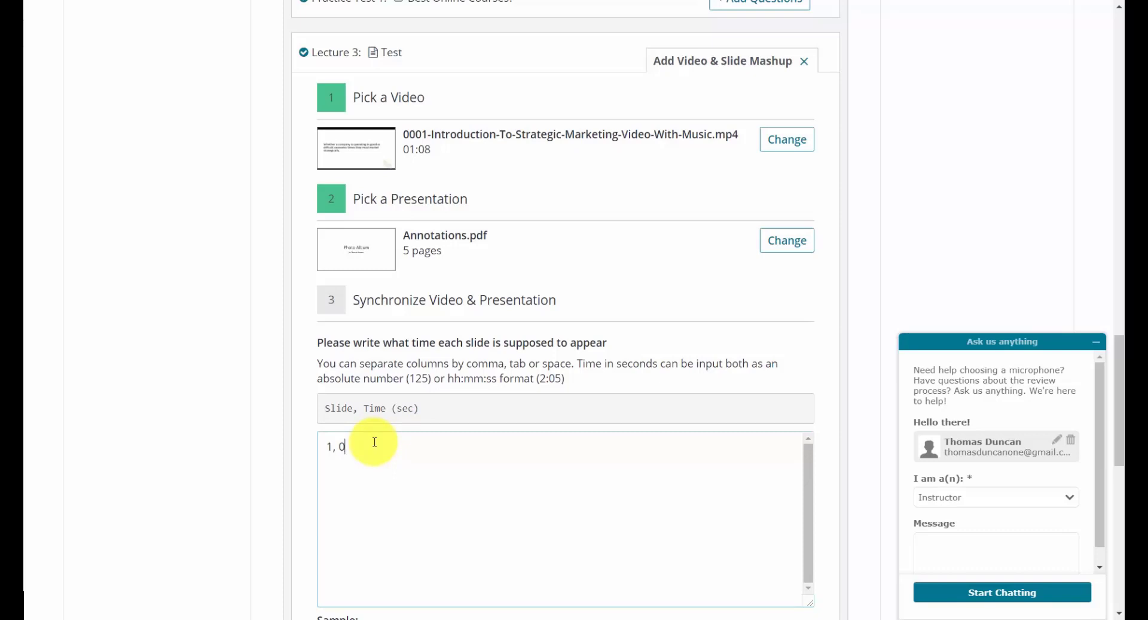
key(Return)
text(2, 26)
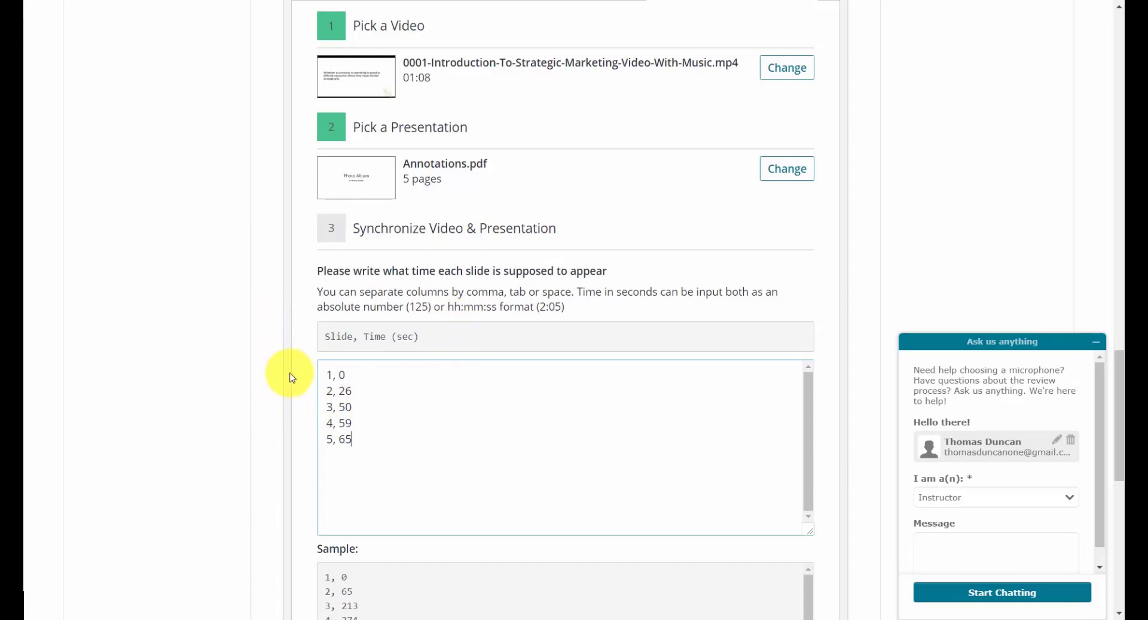
scroll(291, 377, down, 3)
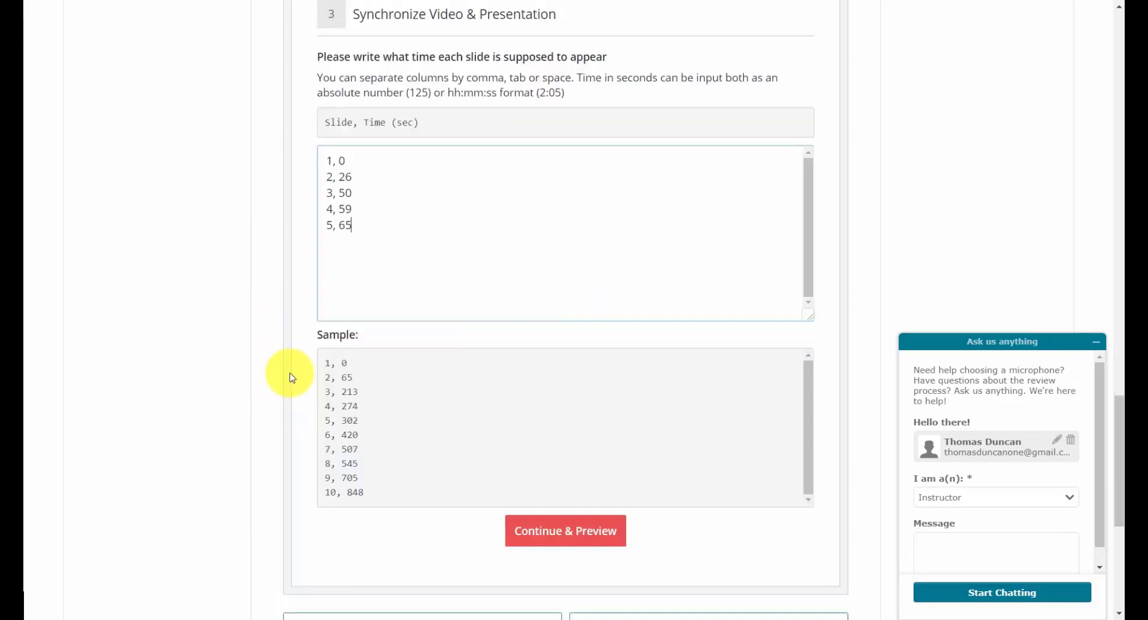
click(569, 532)
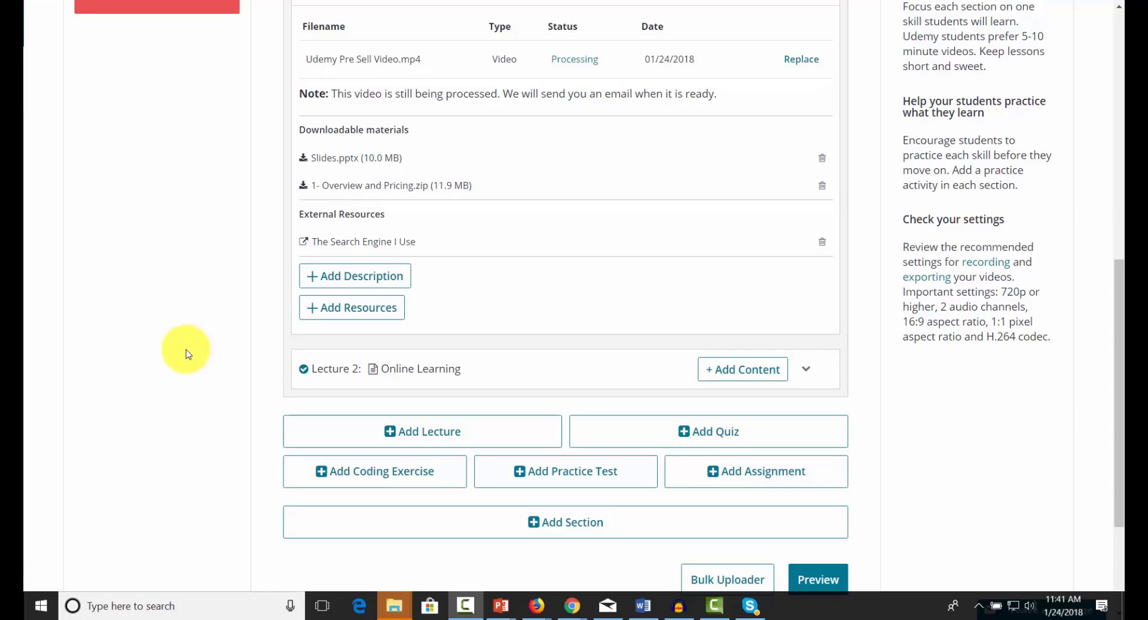
Step: Add a quiz titled Do You Know Online Courses? with the description What do you know about courses?
click(686, 434)
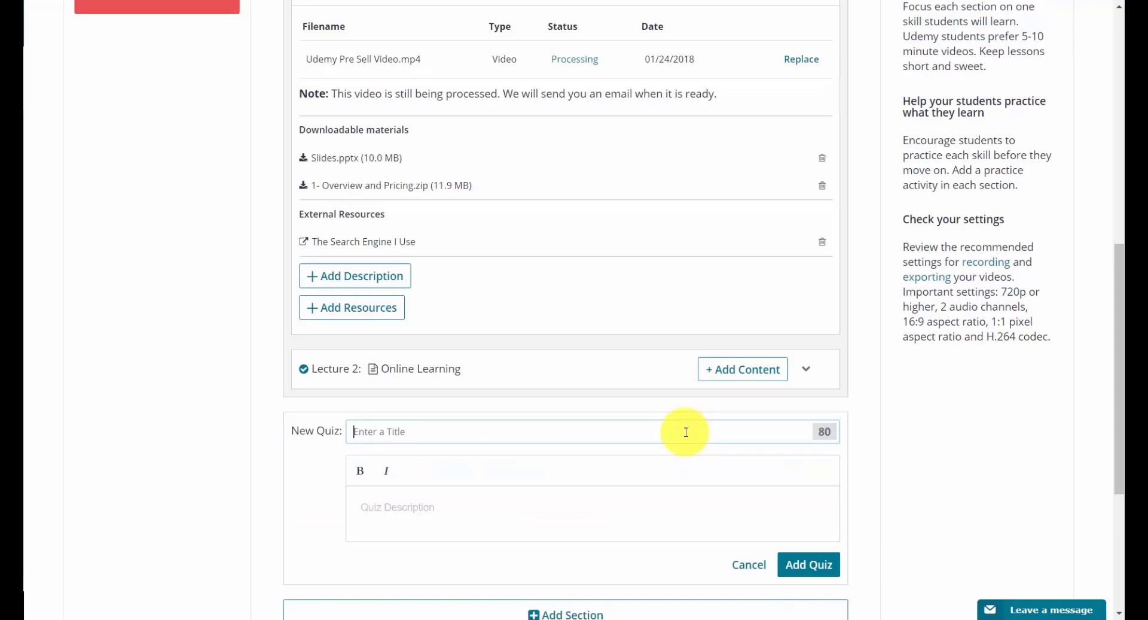
scroll(686, 432, down, 1)
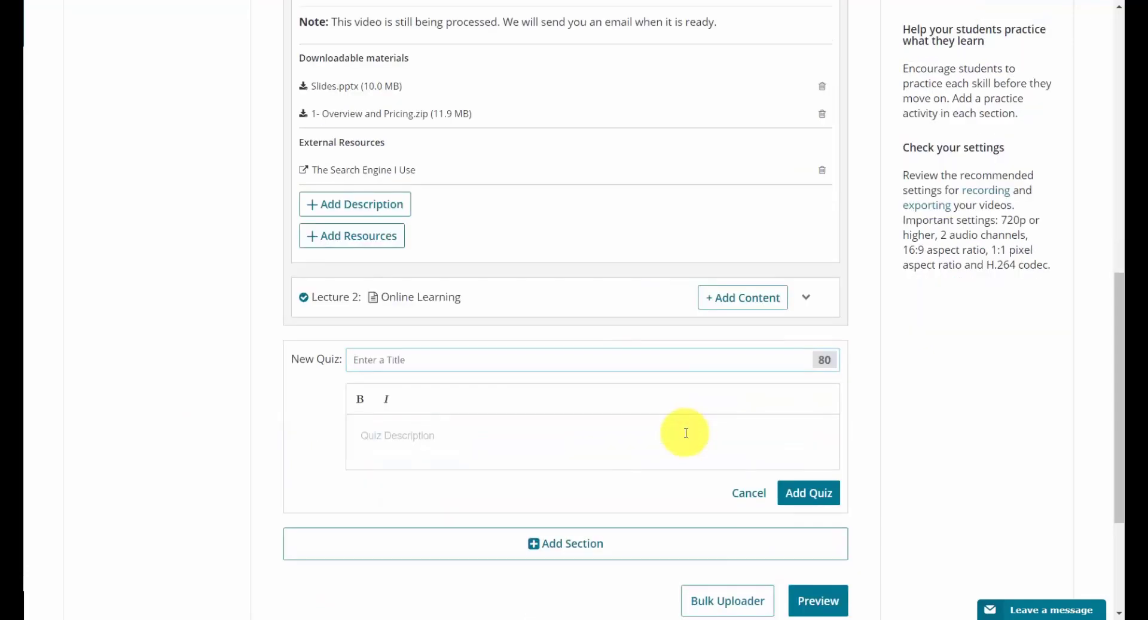
text(Do You Know Online Courses?)
click(505, 439)
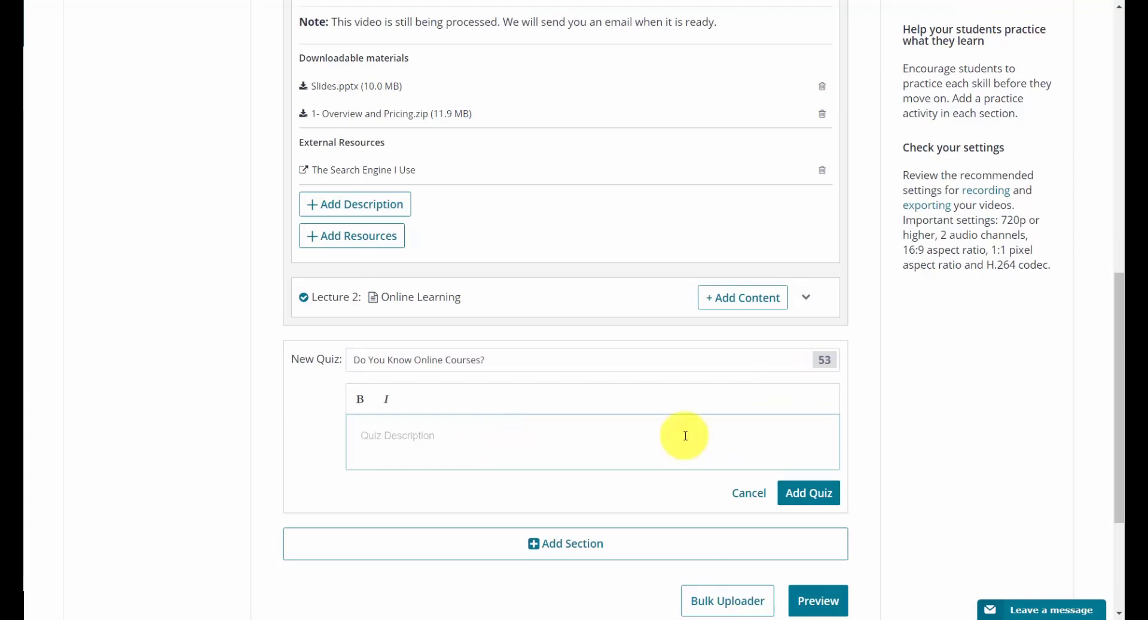
text(What do you know about courses?)
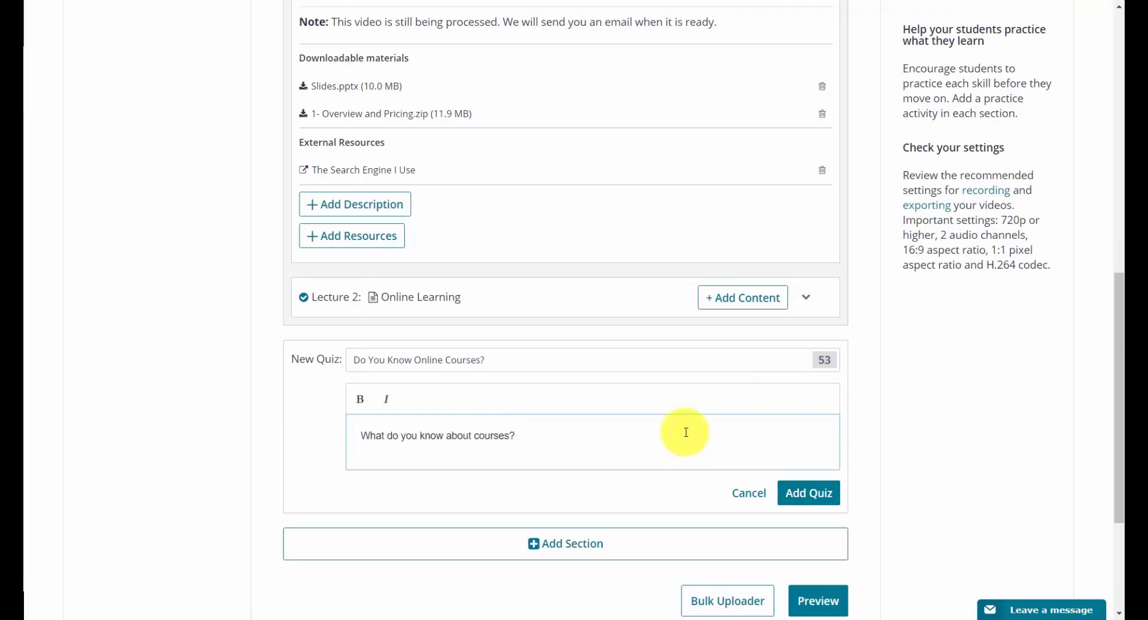
click(800, 505)
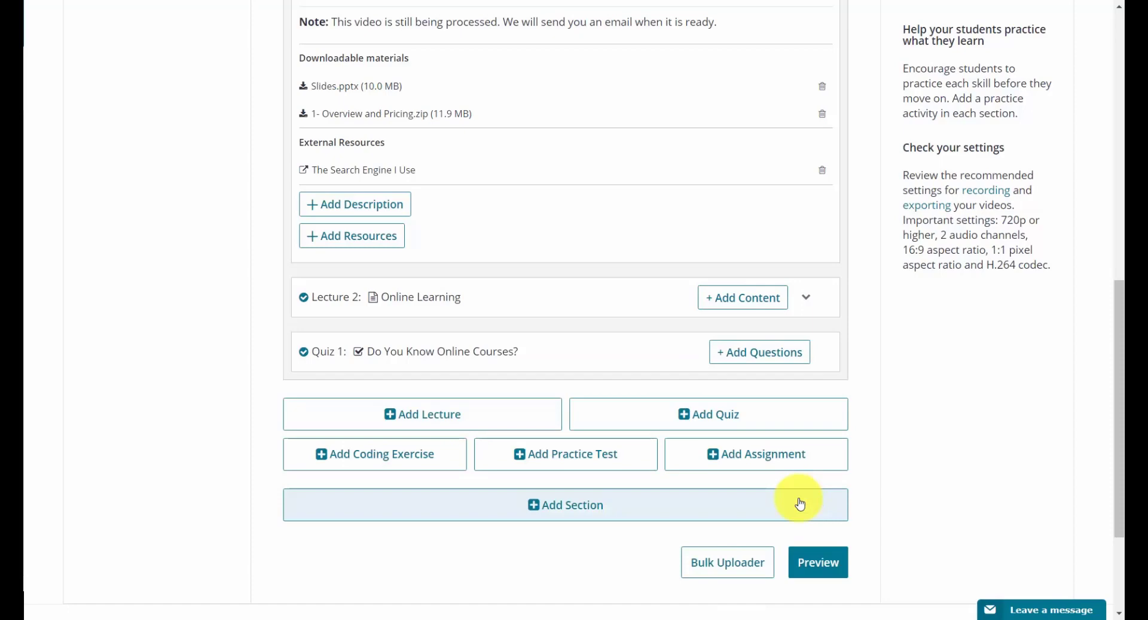
Step: Write the quiz's multiple-choice question What is the best way to teach? with explained answers Online, Webinar and In Person
click(732, 358)
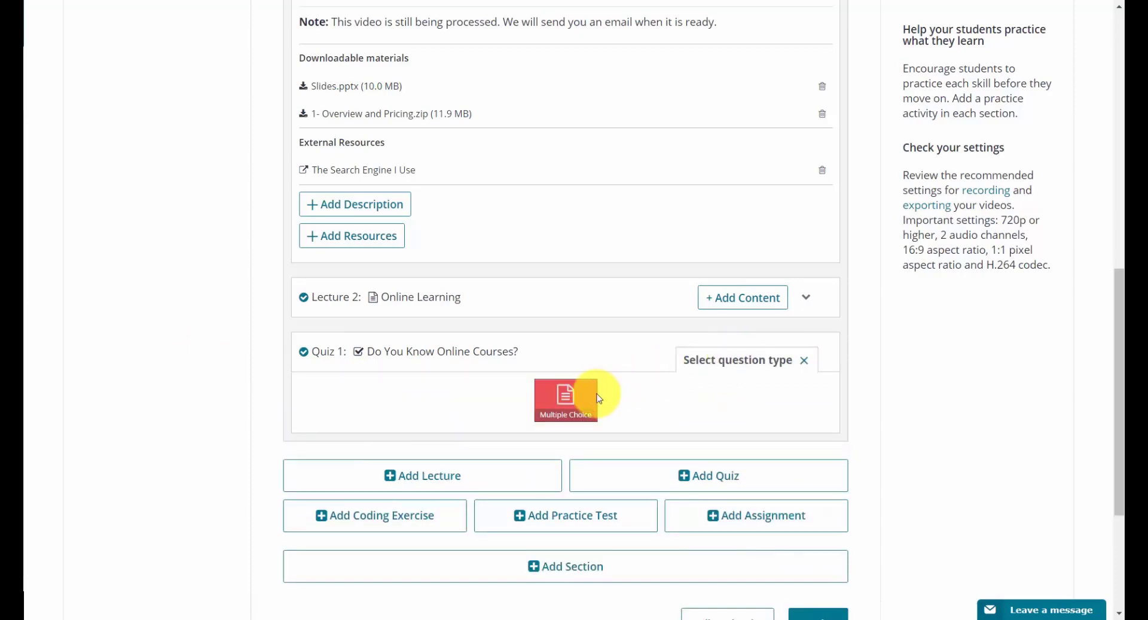
scroll(562, 404, down, 1)
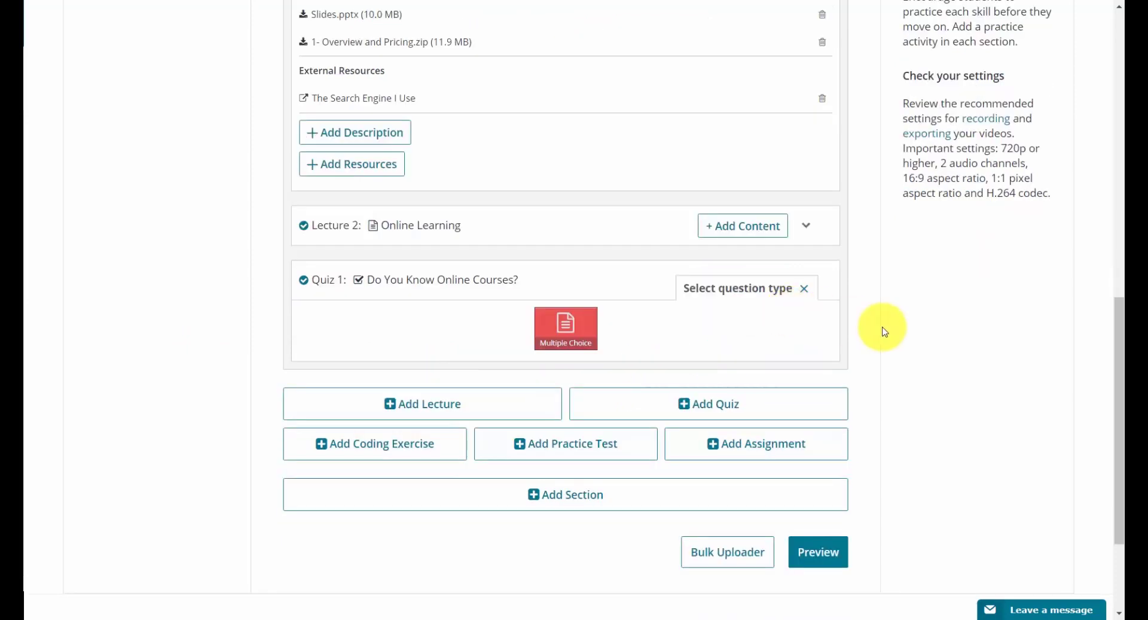
click(566, 328)
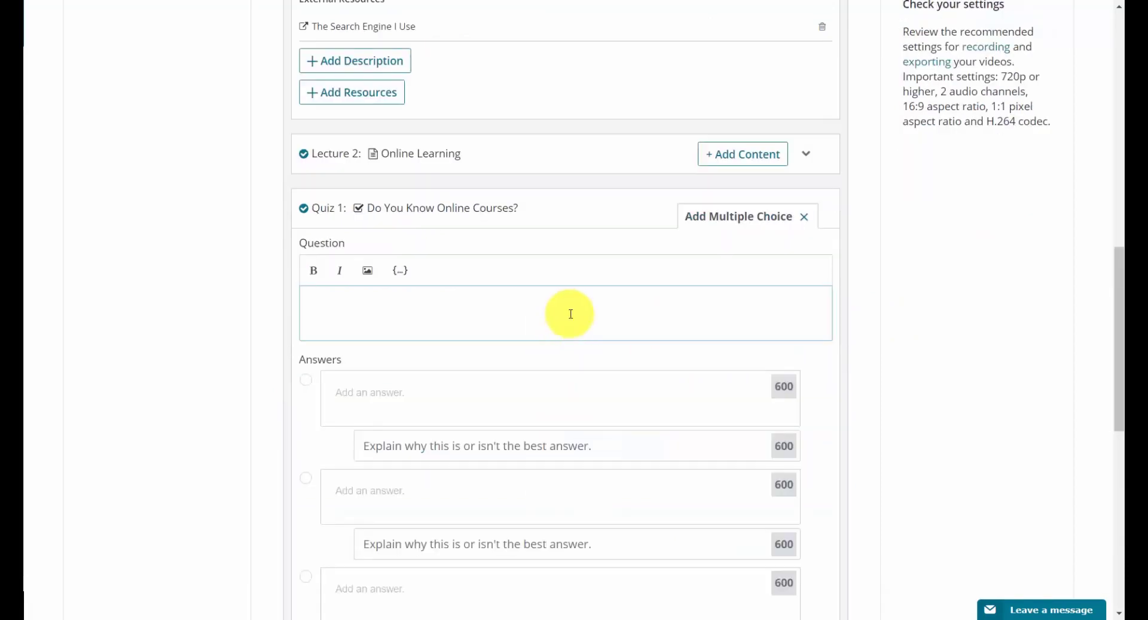
scroll(569, 335, down, 1)
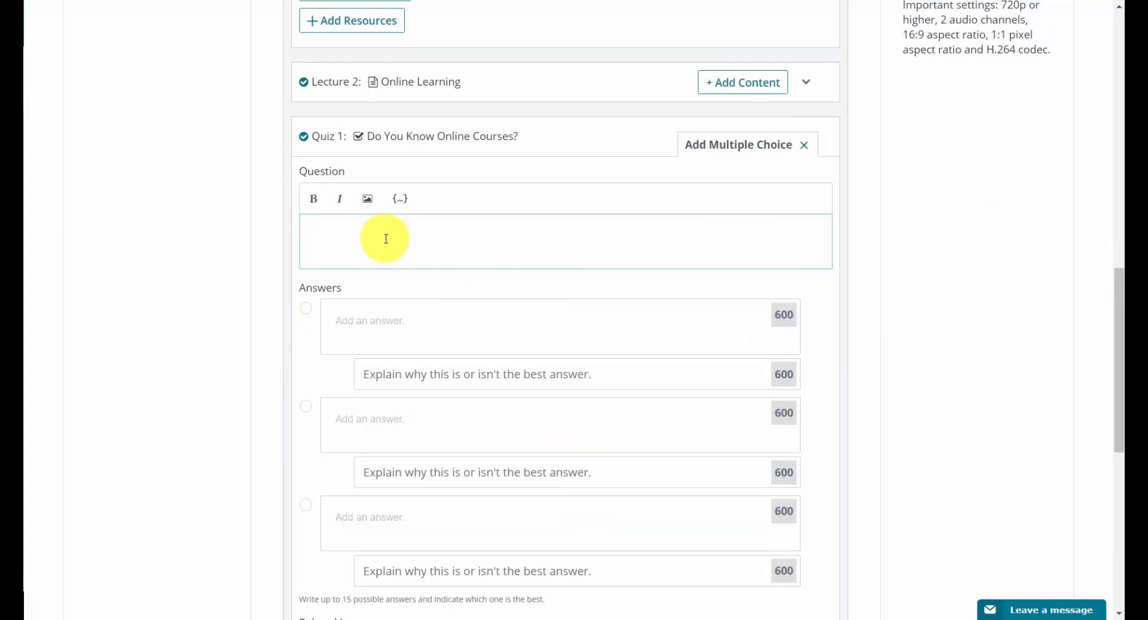
scroll(389, 244, down, 1)
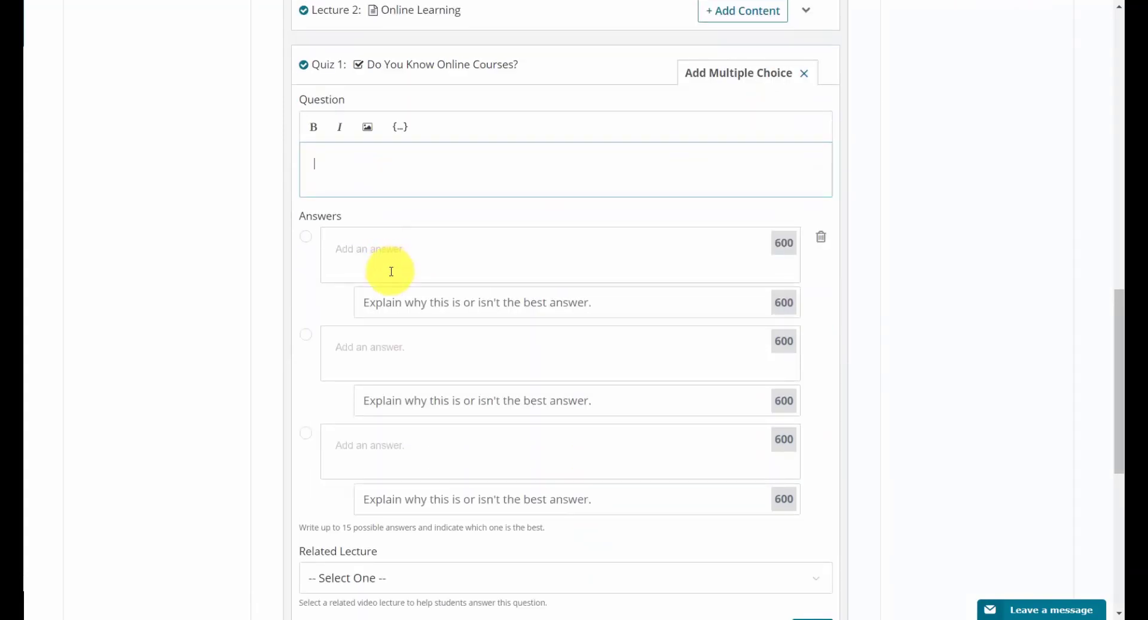
click(364, 302)
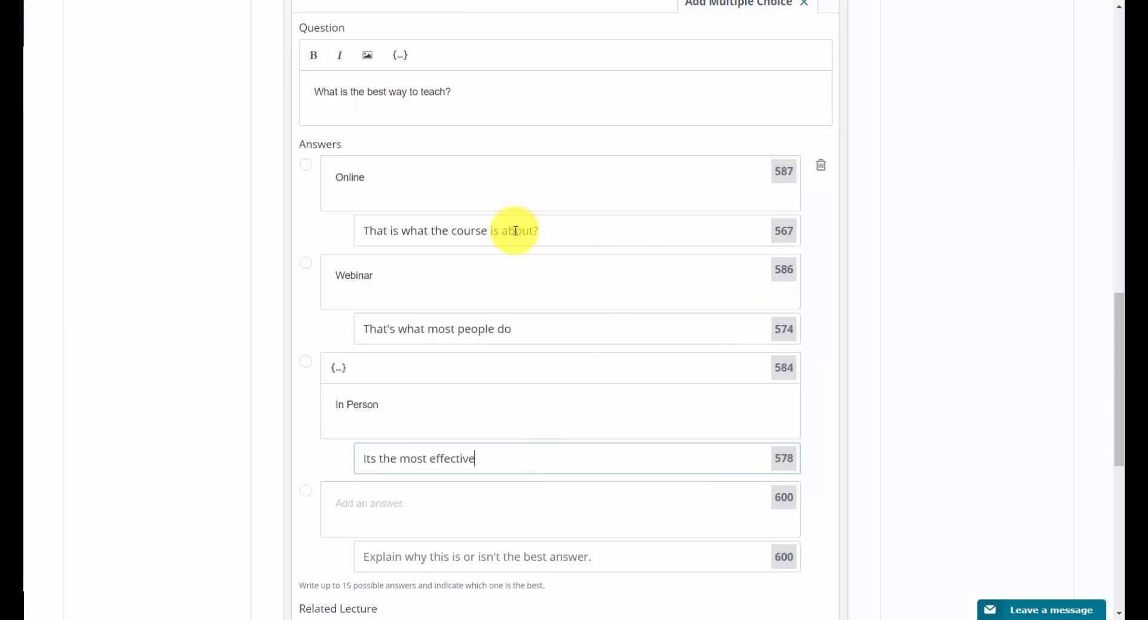
Step: Mark In Person as the best answer, relate the question to the Annotations lecture and save it
click(306, 361)
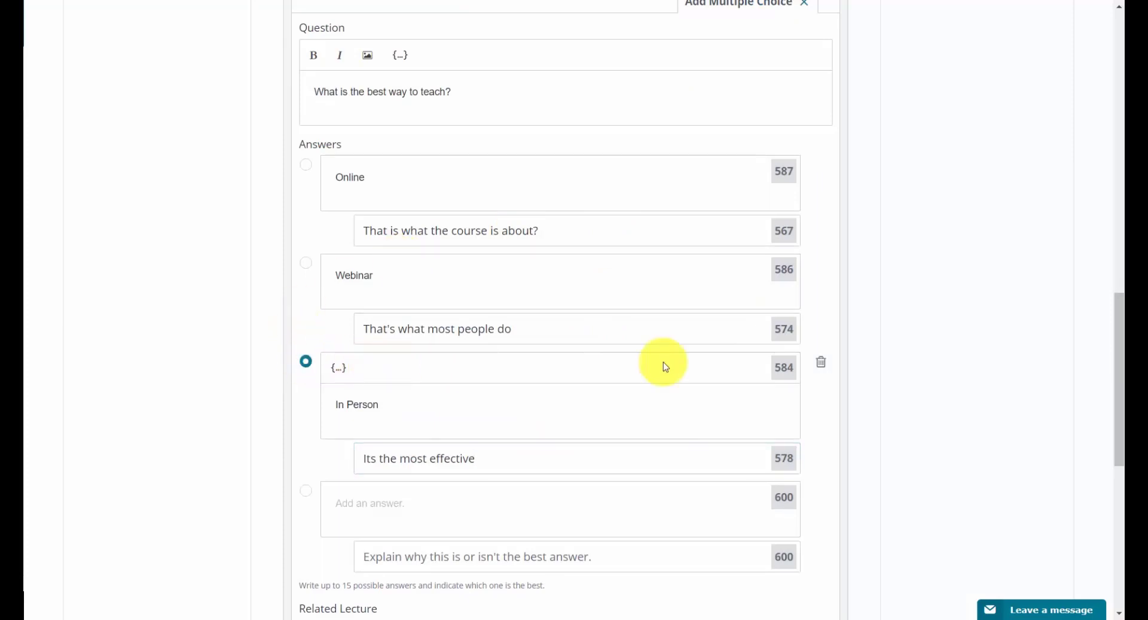
scroll(663, 361, down, 4)
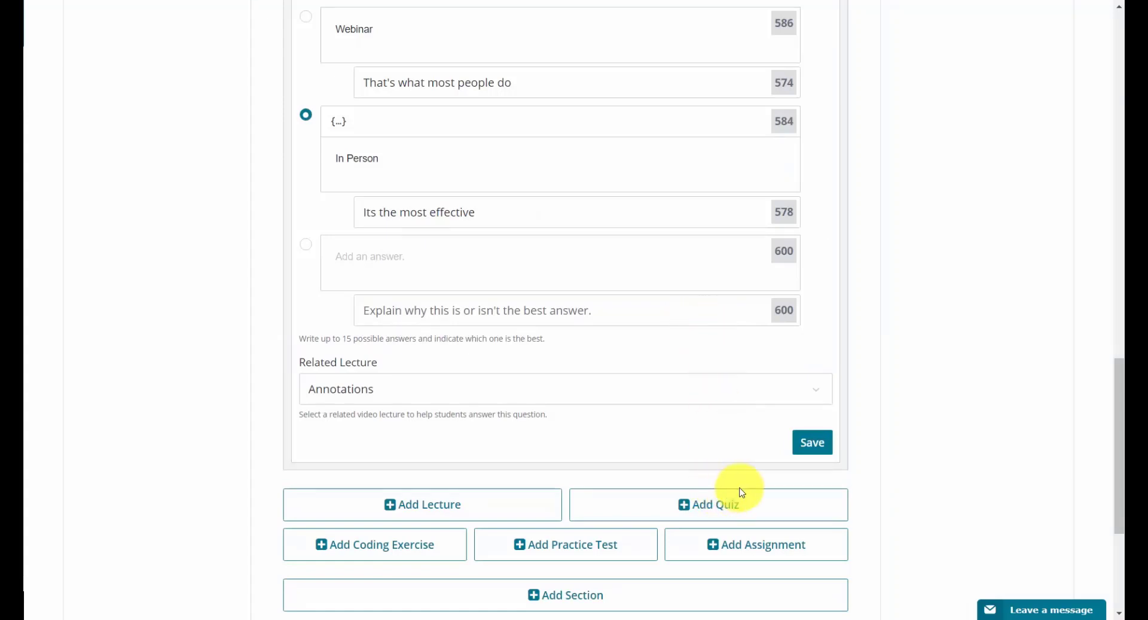
click(813, 442)
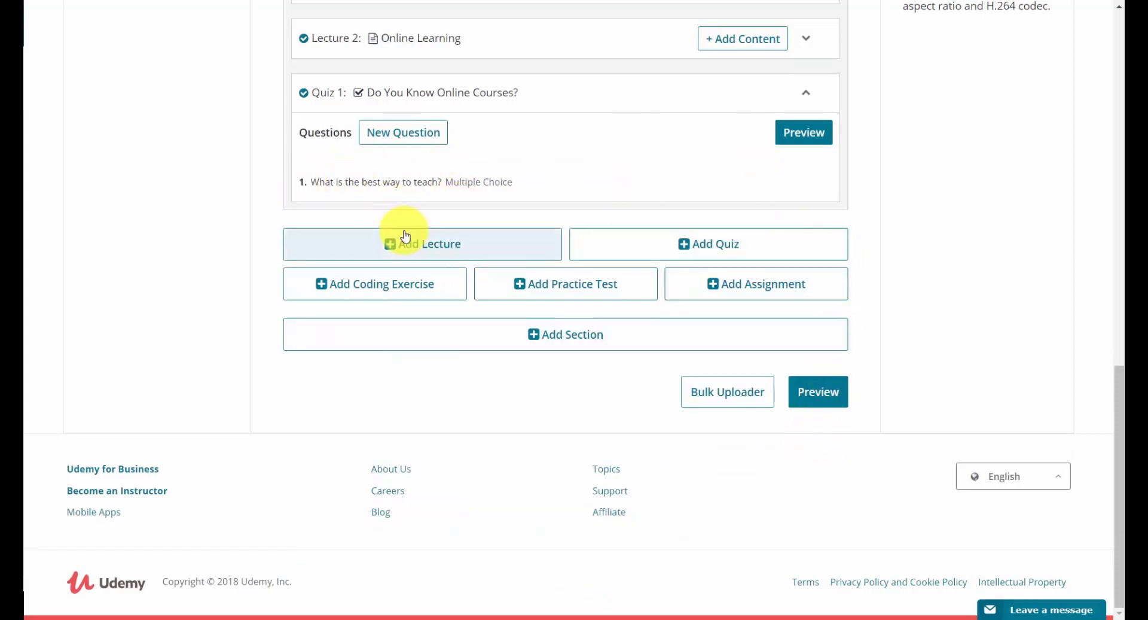
Step: Add the randomized practice test Best Online Courses?, described What's the most effective?, with 5 minutes and a 90% pass score, and open its question options
scroll(405, 235, up, 1)
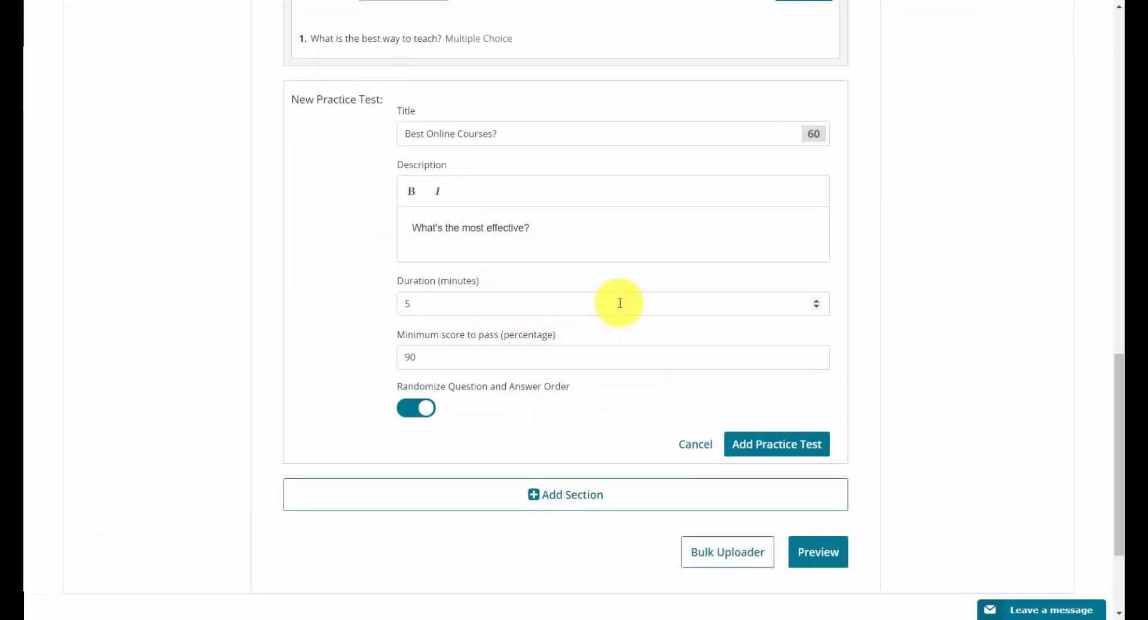
click(784, 446)
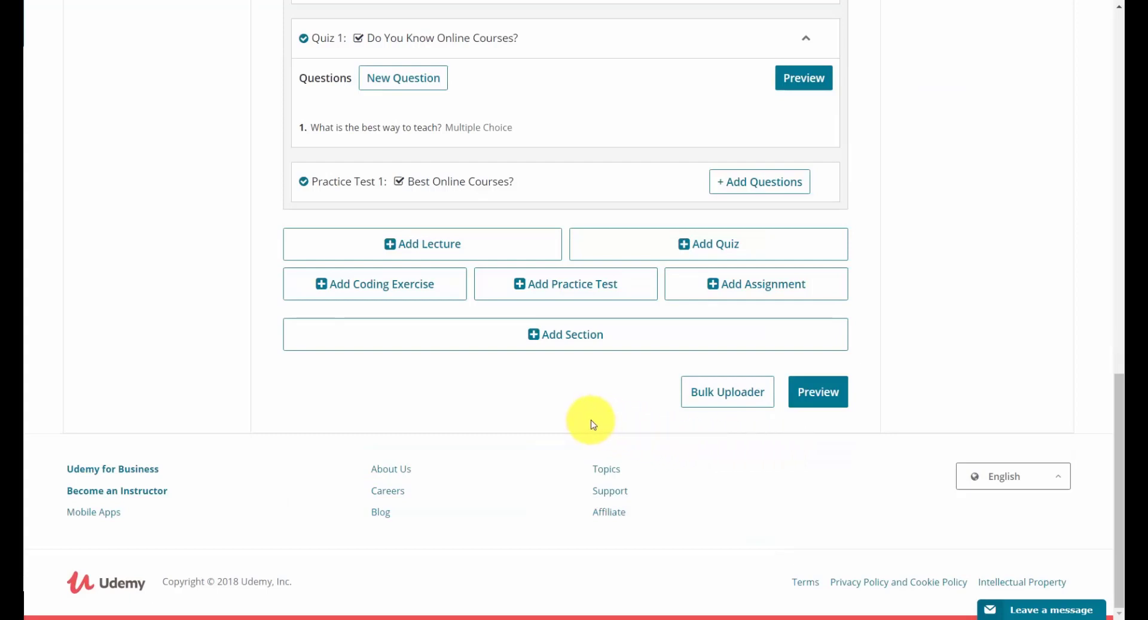
click(735, 193)
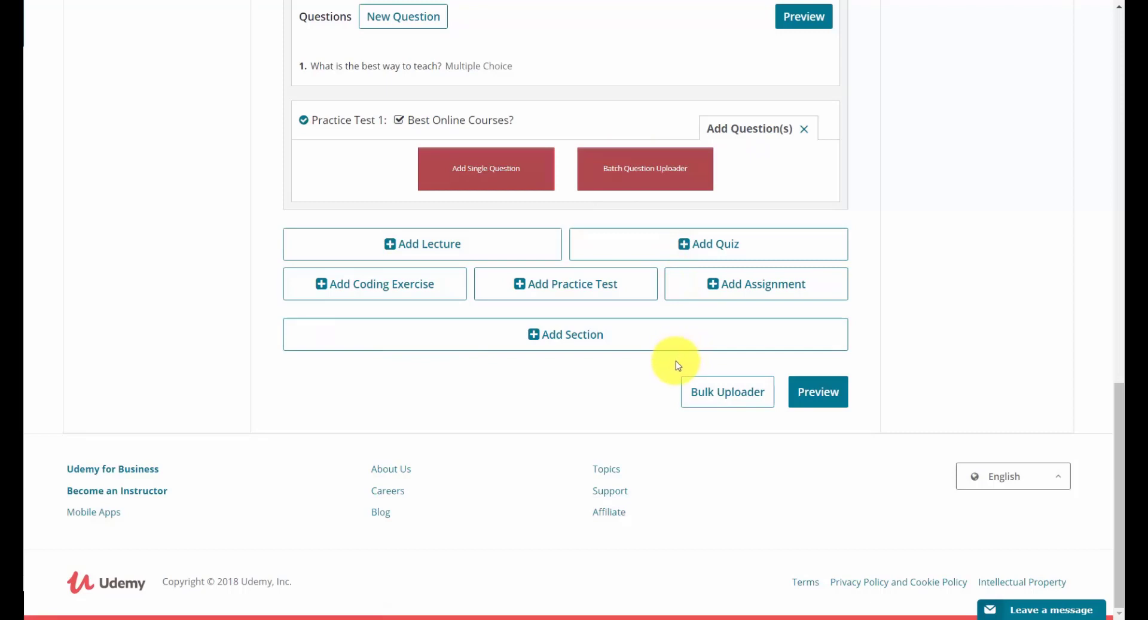
Step: Save an assignment titled Find an online course platform, described Apply to teach, lasting 15 minutes, and review its instructions, questions and solutions sections
click(713, 284)
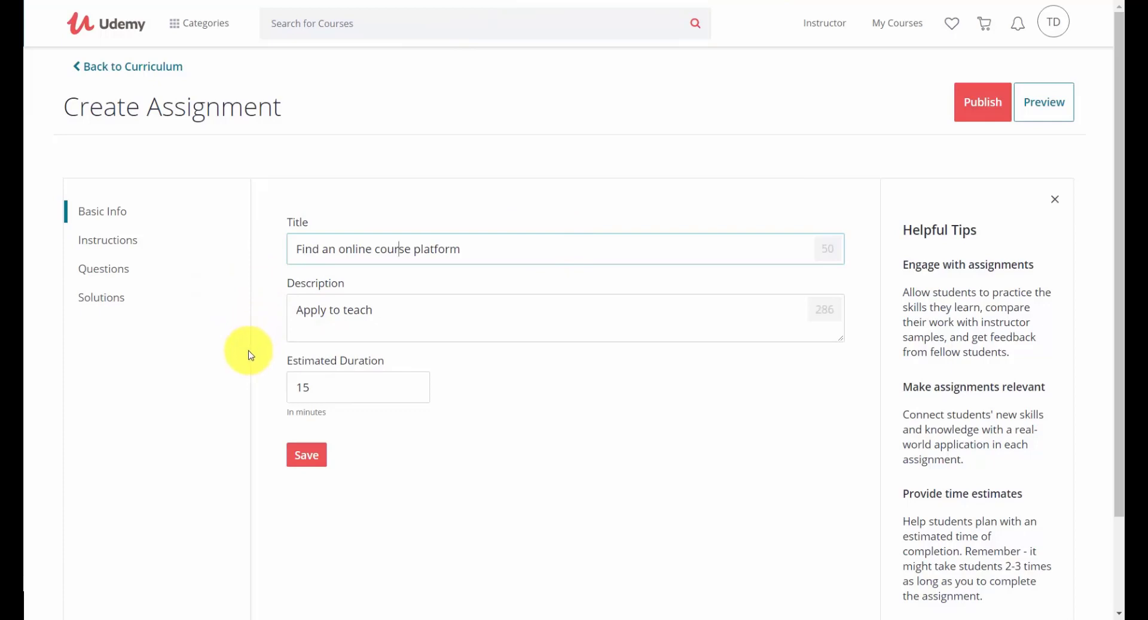
click(292, 460)
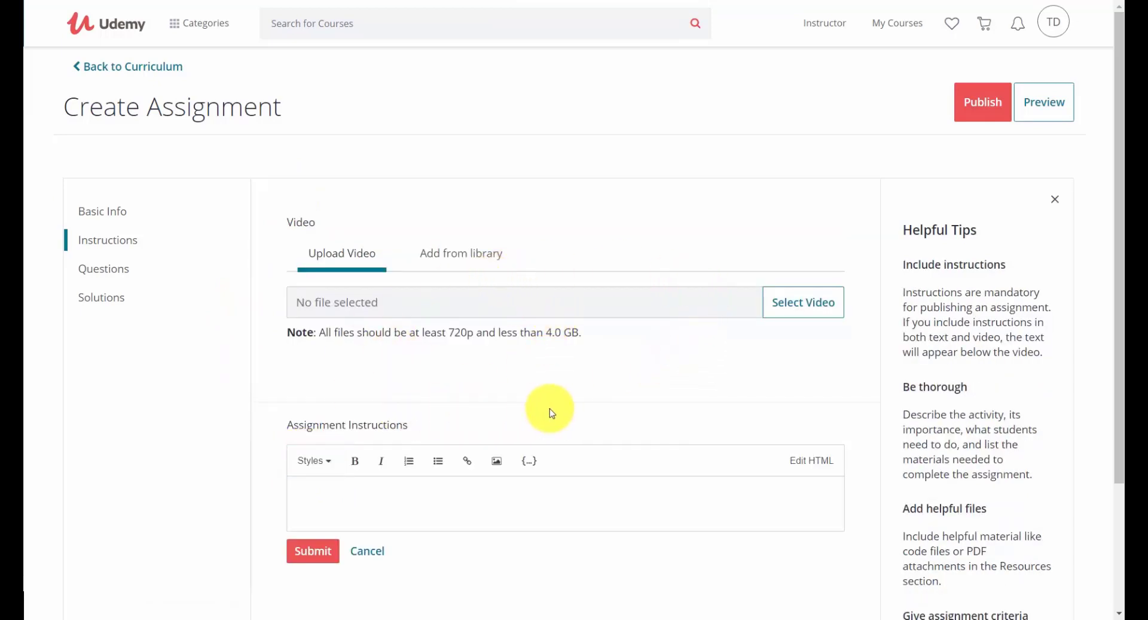
click(113, 274)
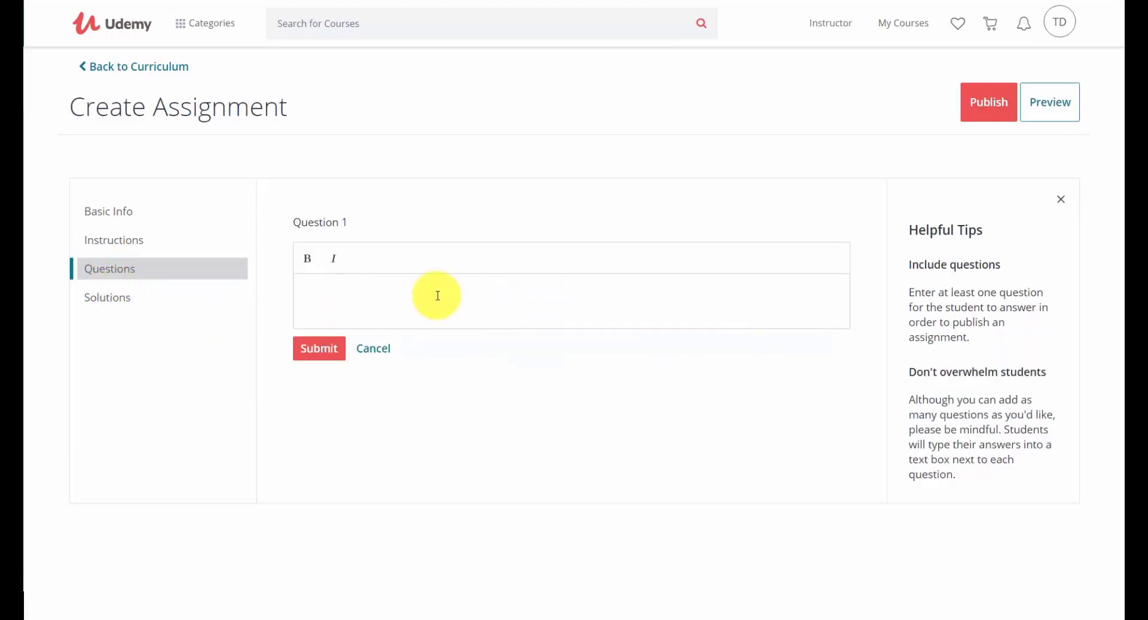
click(141, 298)
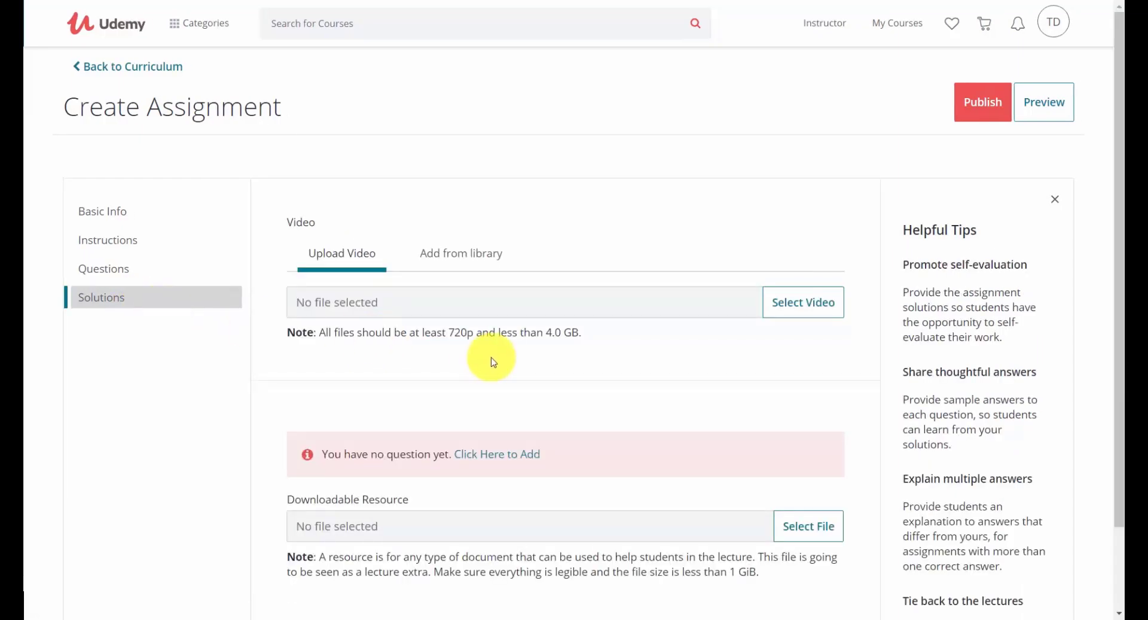
scroll(493, 361, down, 1)
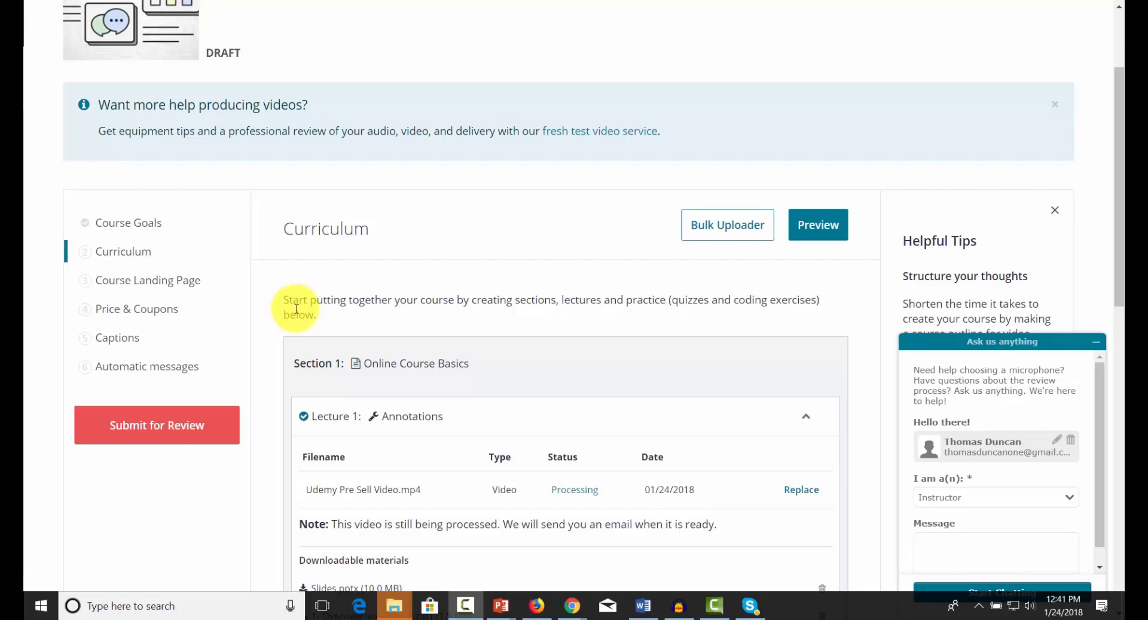
Step: Examine the course landing page from the title and description fields to the course image, promotional video and instructor profile requirements
click(157, 281)
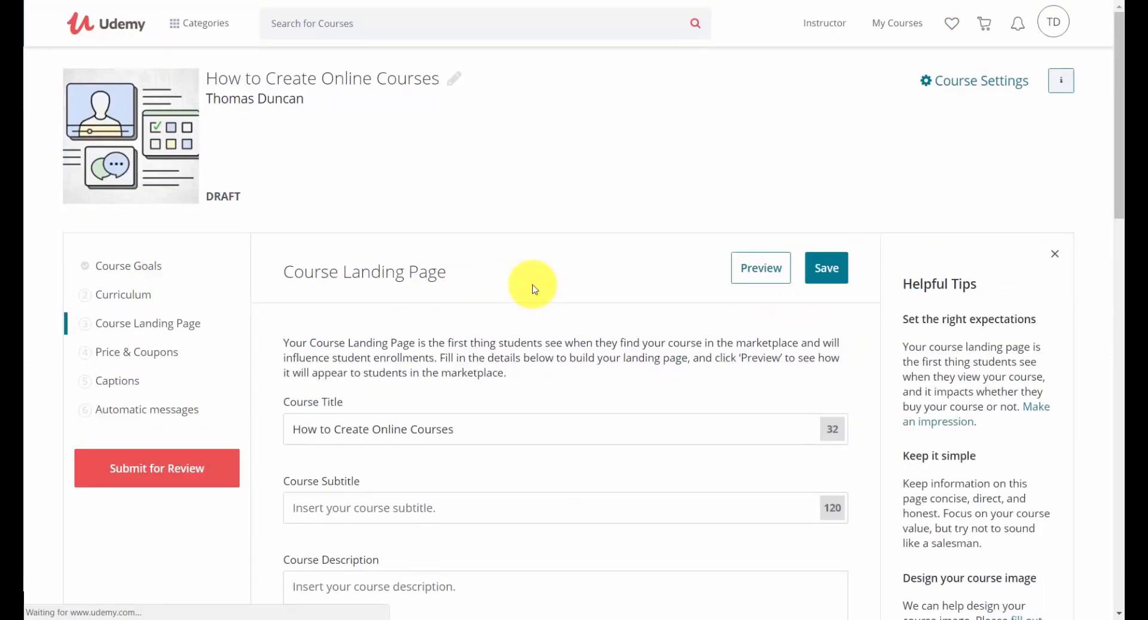
scroll(534, 284, down, 2)
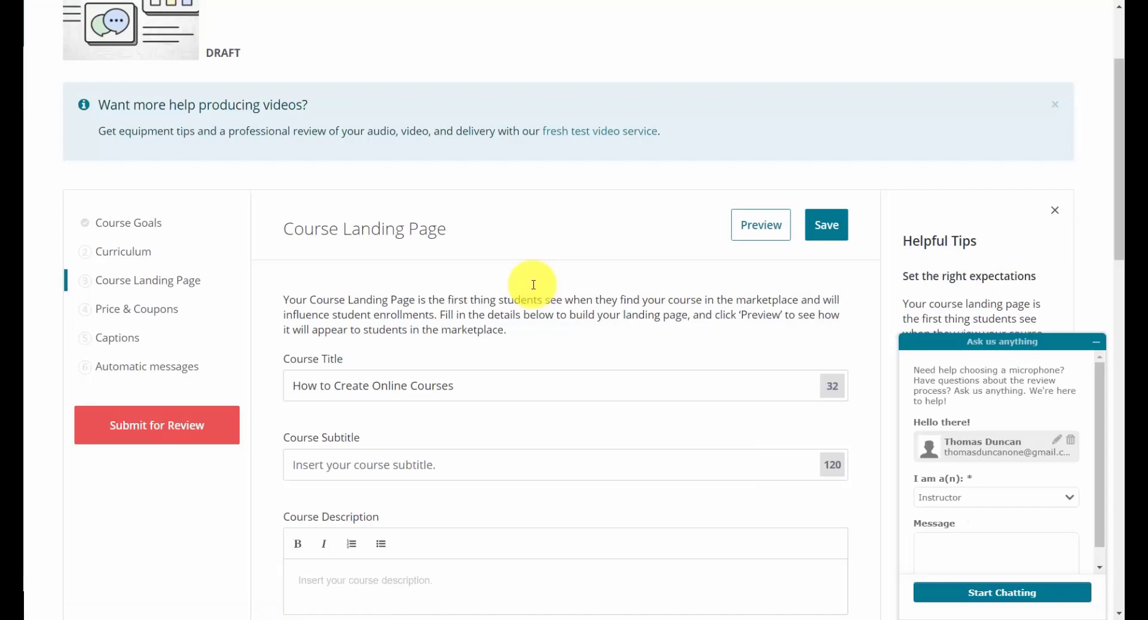
scroll(532, 286, down, 7)
scroll(529, 289, down, 3)
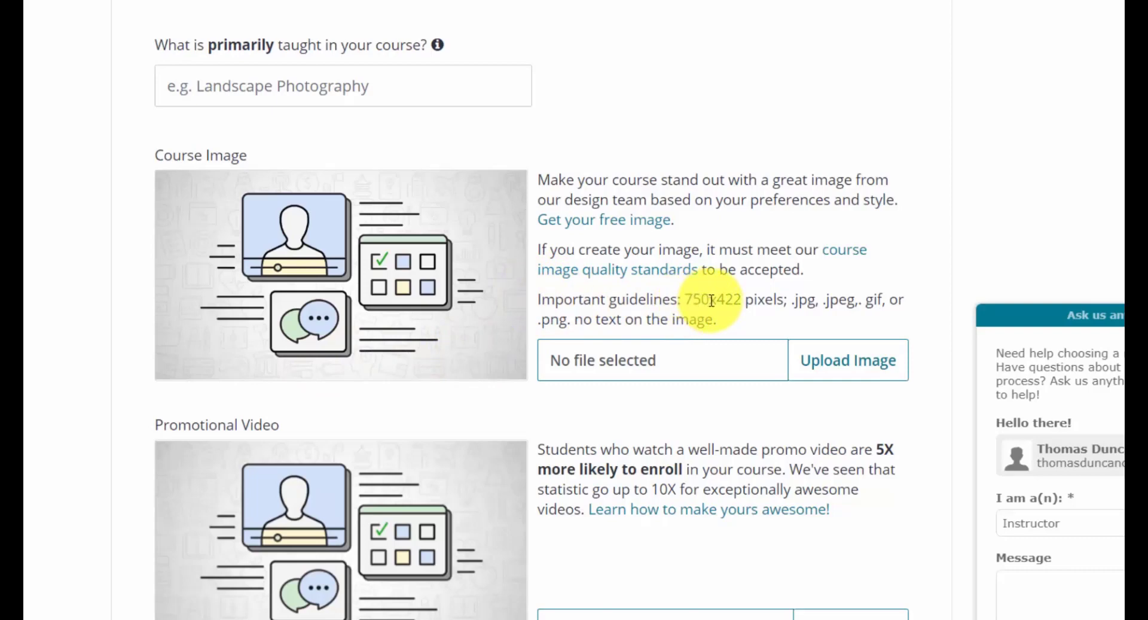
scroll(700, 305, down, 5)
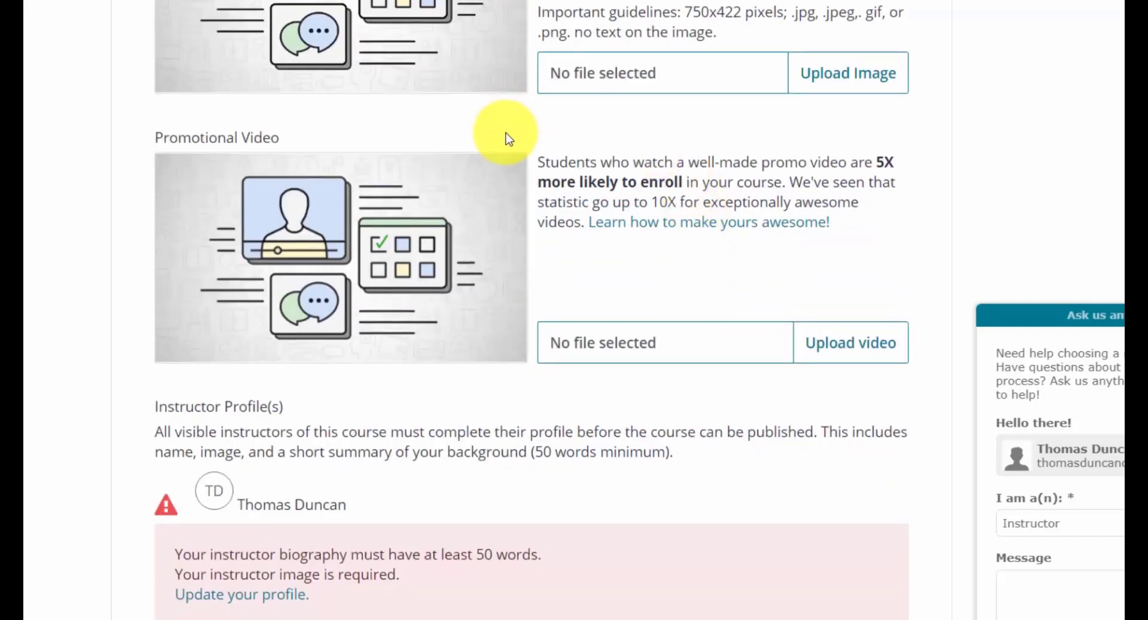
scroll(509, 139, down, 3)
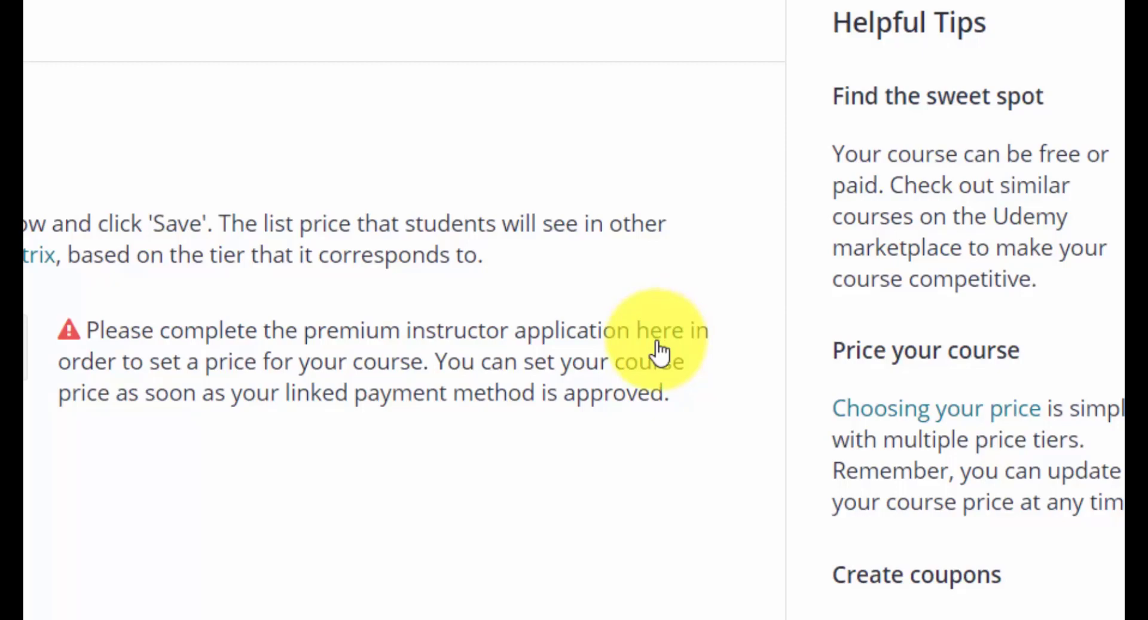
Step: Open the premium instructor application from the course pricing notice and review the automatic welcome and congratulations message settings
click(660, 352)
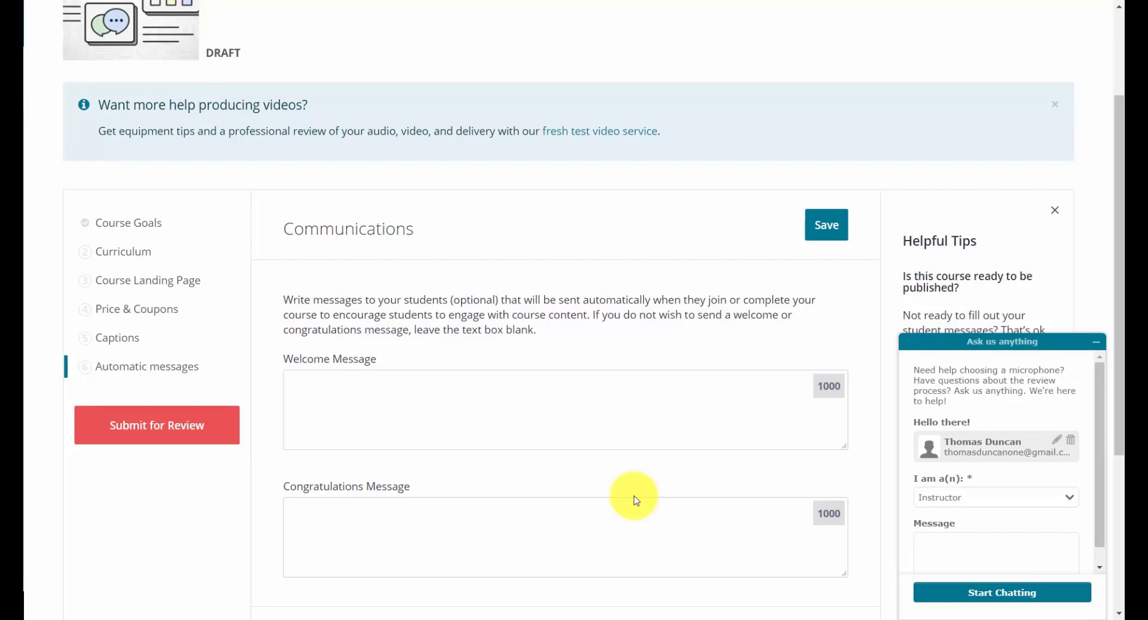
scroll(634, 495, down, 1)
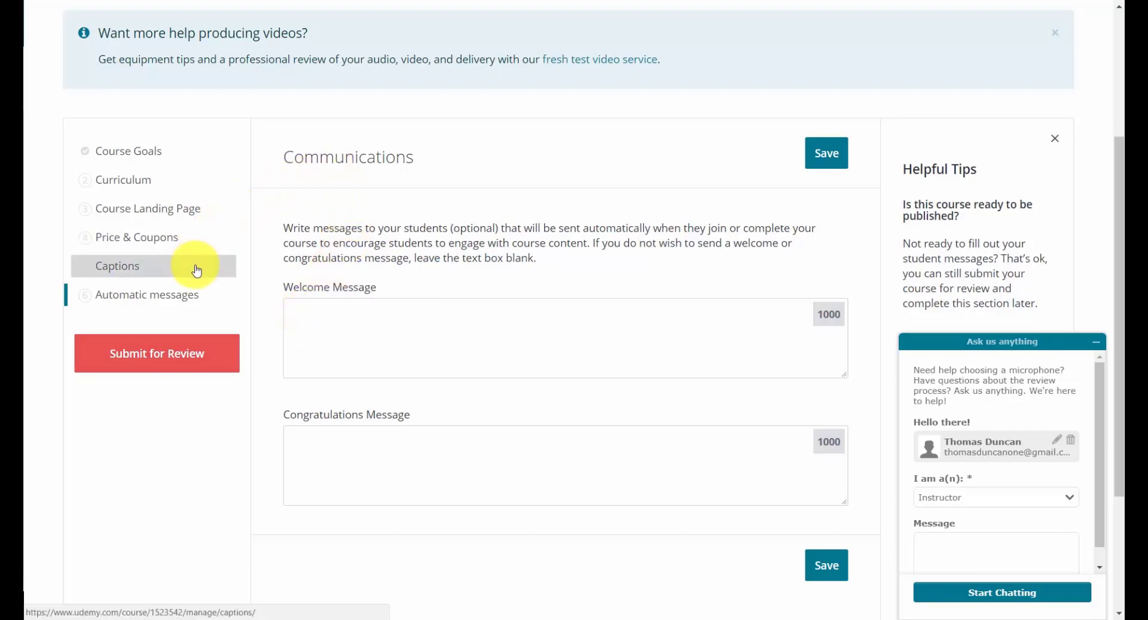
scroll(197, 269, up, 2)
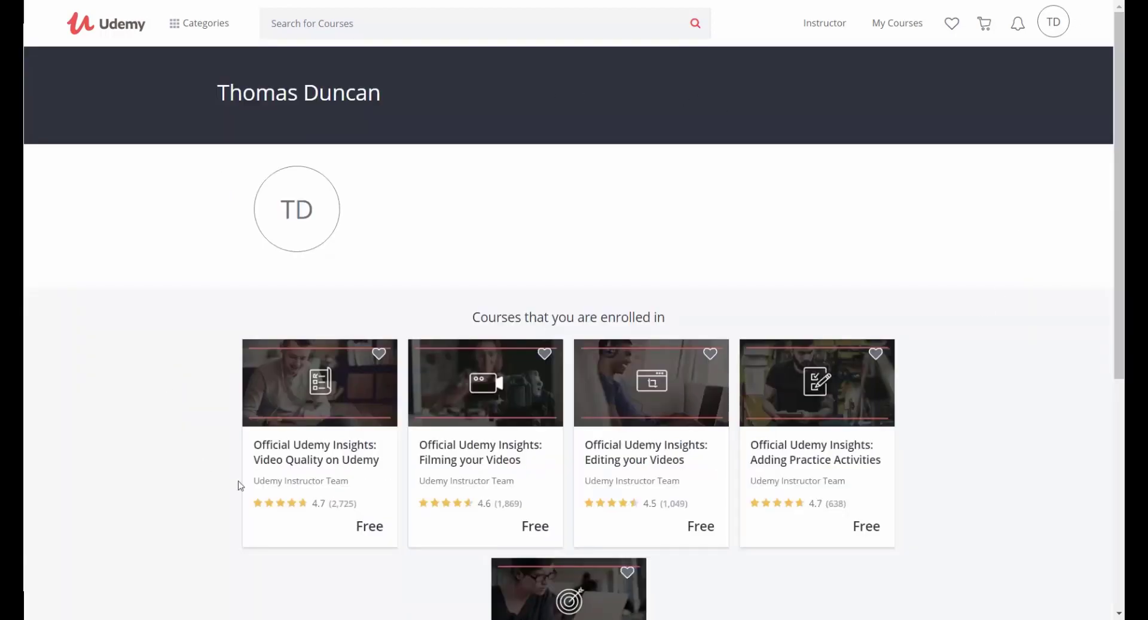
Step: Review the instructor's public profile and the Official Udemy Insights courses listed as enrolled
scroll(990, 494, down, 1)
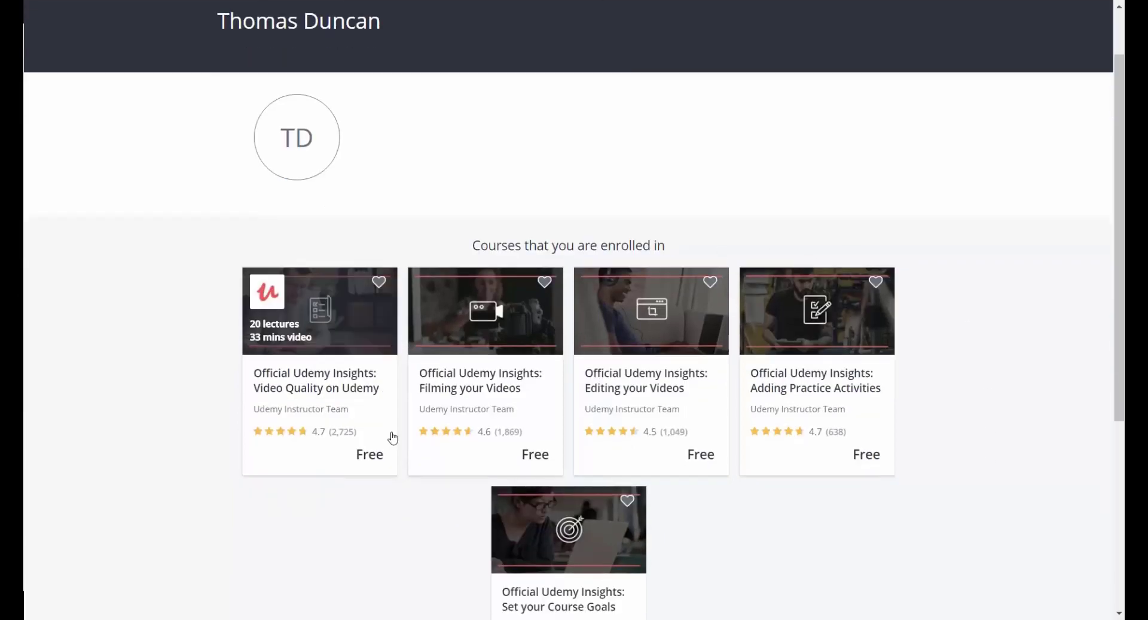
scroll(394, 437, up, 1)
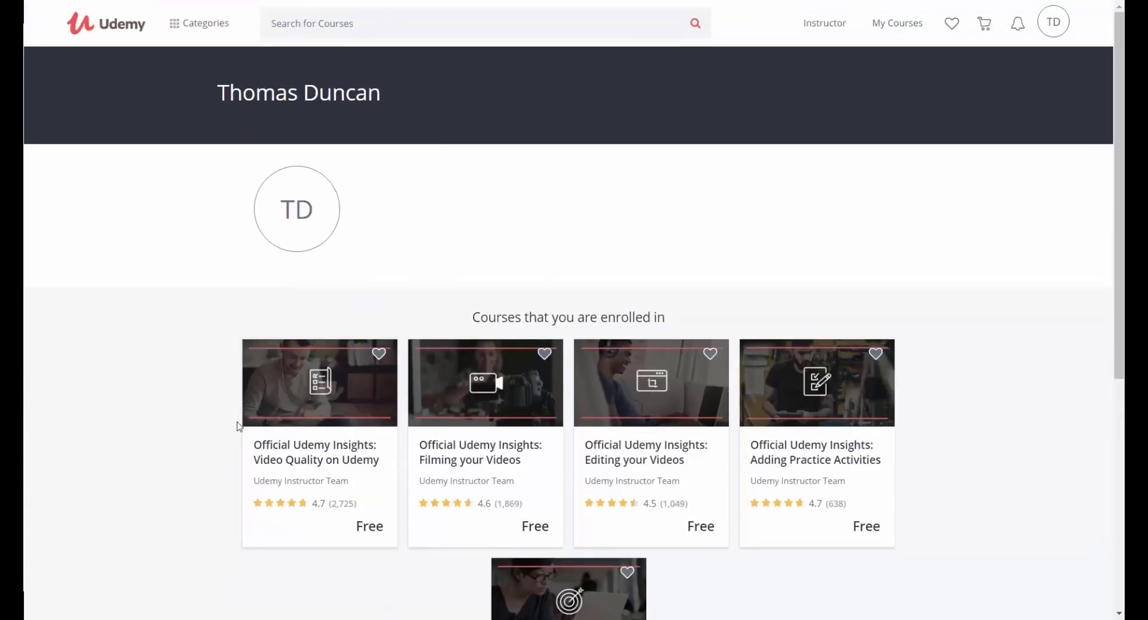
scroll(237, 440, down, 1)
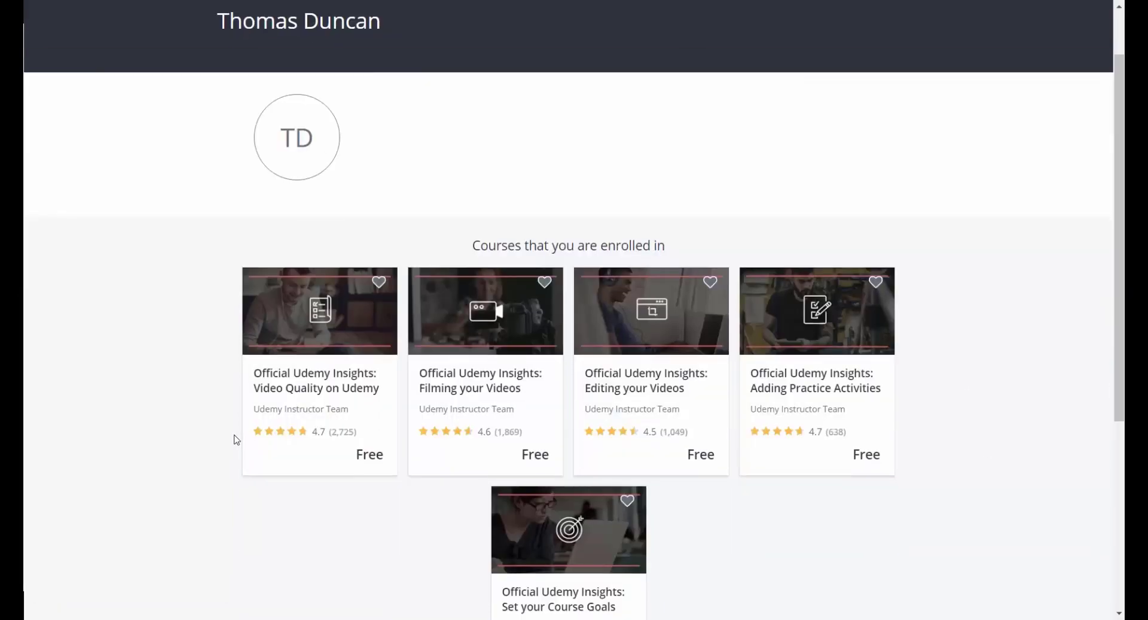
scroll(238, 436, down, 1)
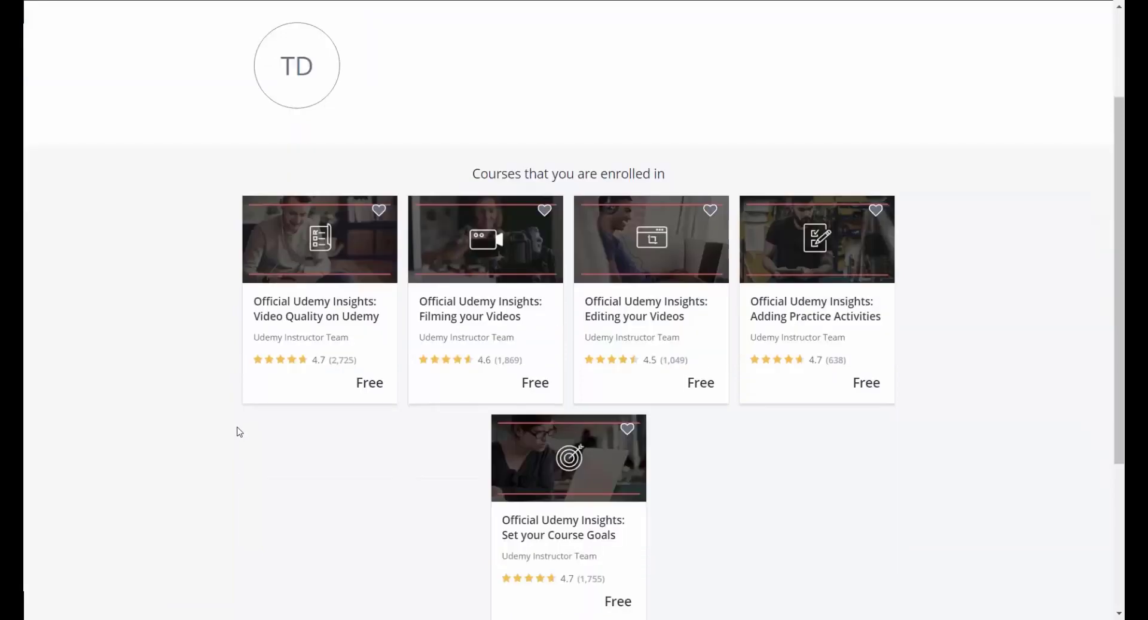